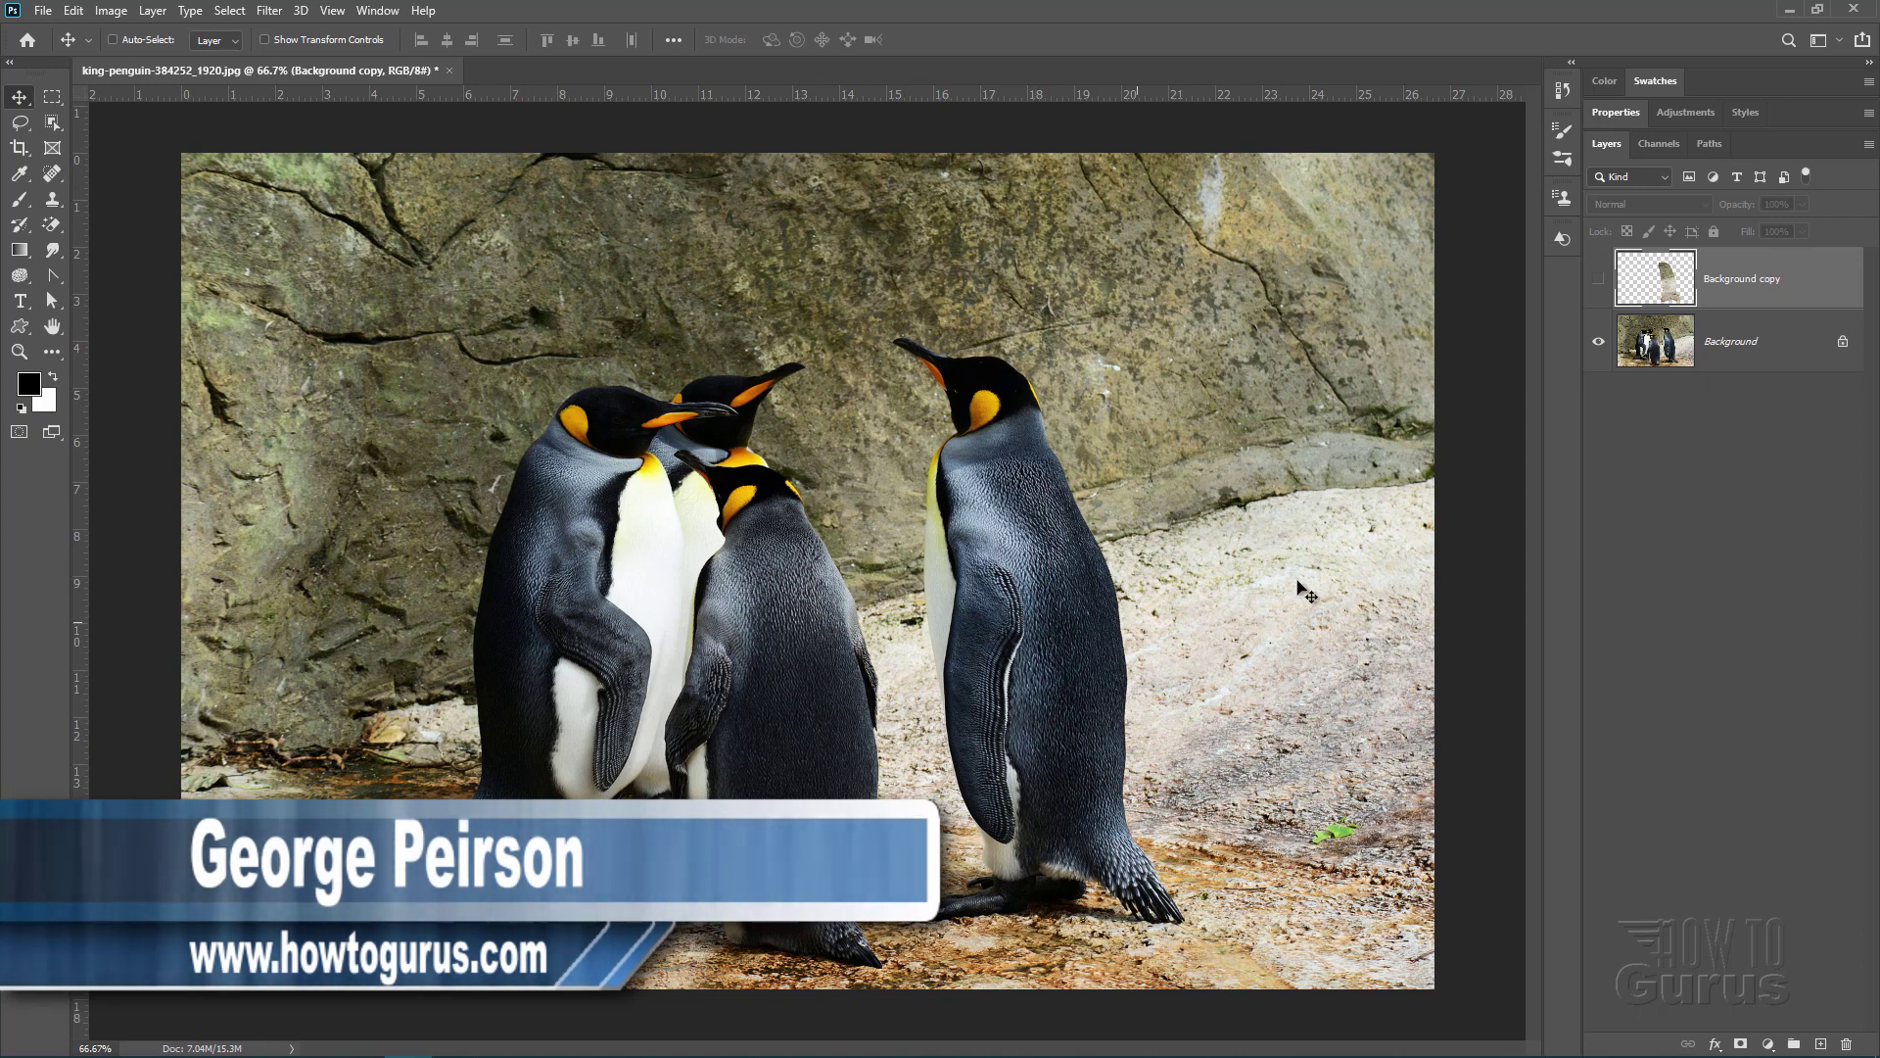
- Hide the Background copy layer to reveal all four original penguins
{"action": "left_click", "coordinate": [1599, 280]}
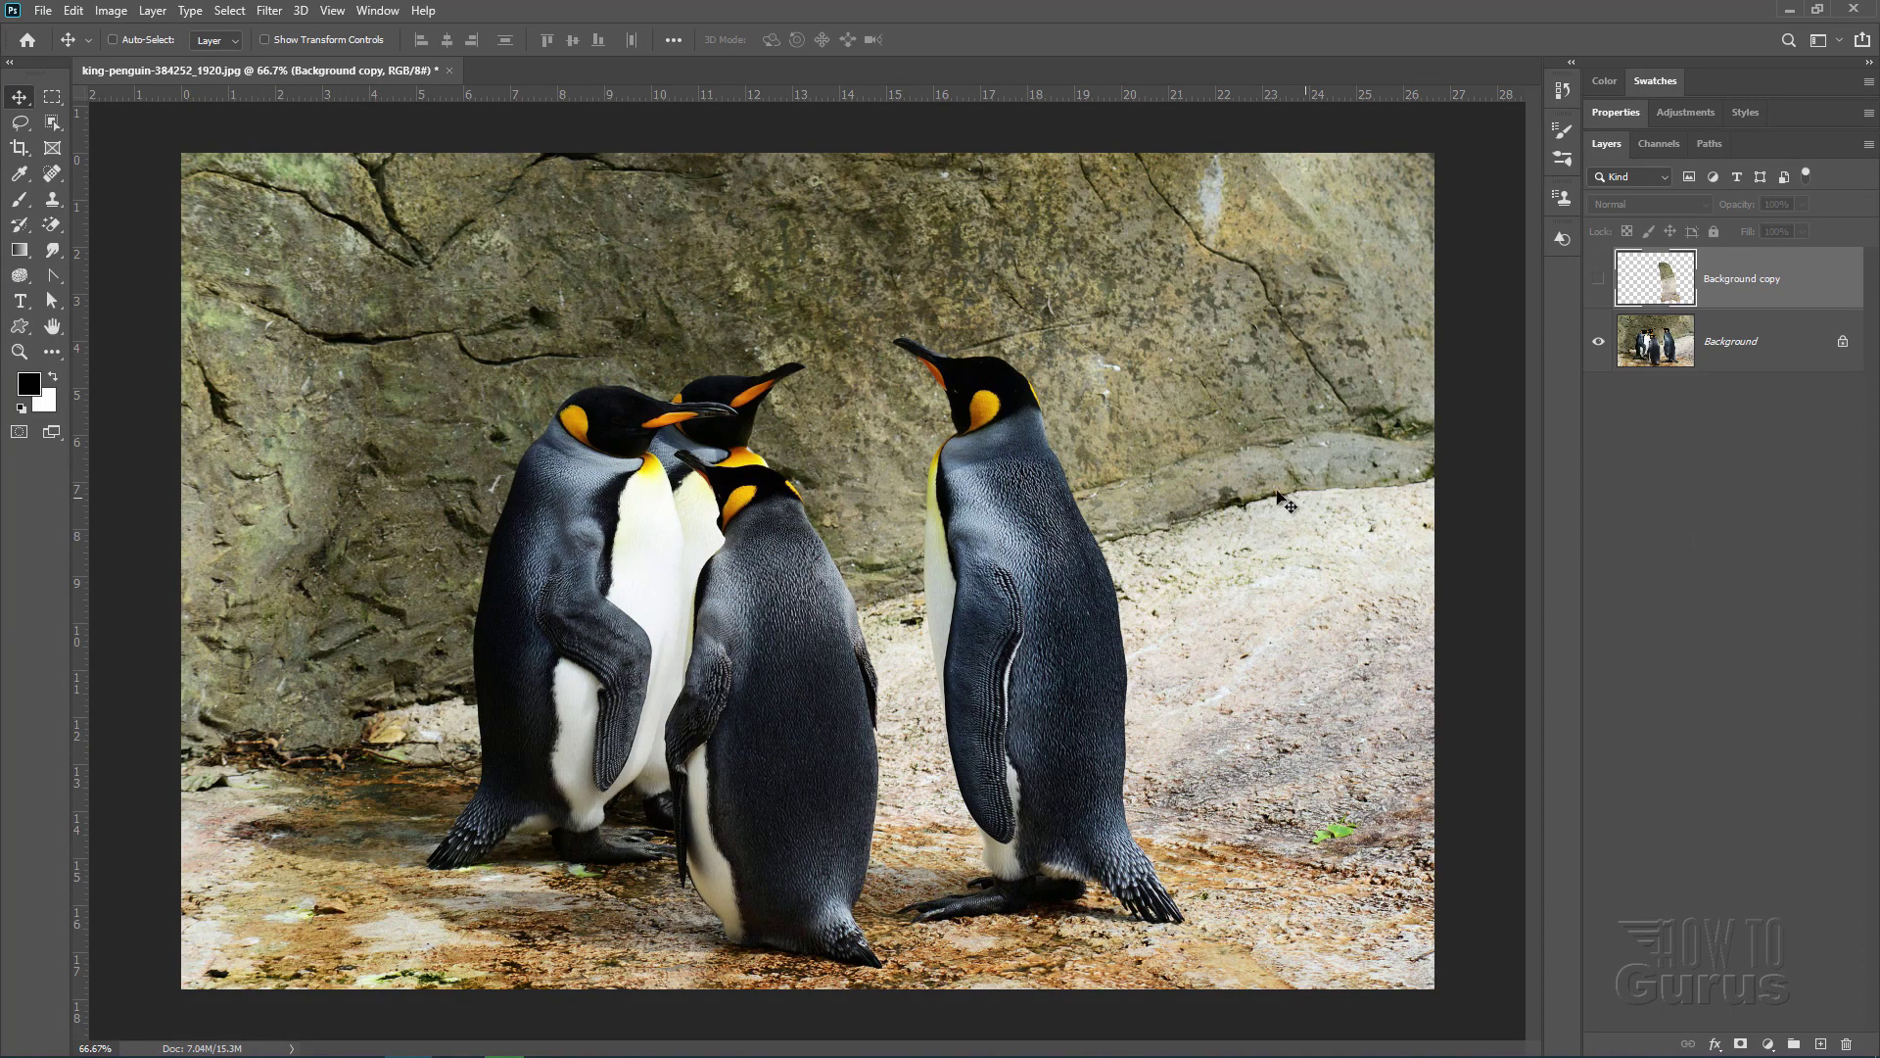
- Remove the Background copy layer, confirming deletion, so only the original Background remains
{"action": "left_click", "coordinate": [1600, 283]}
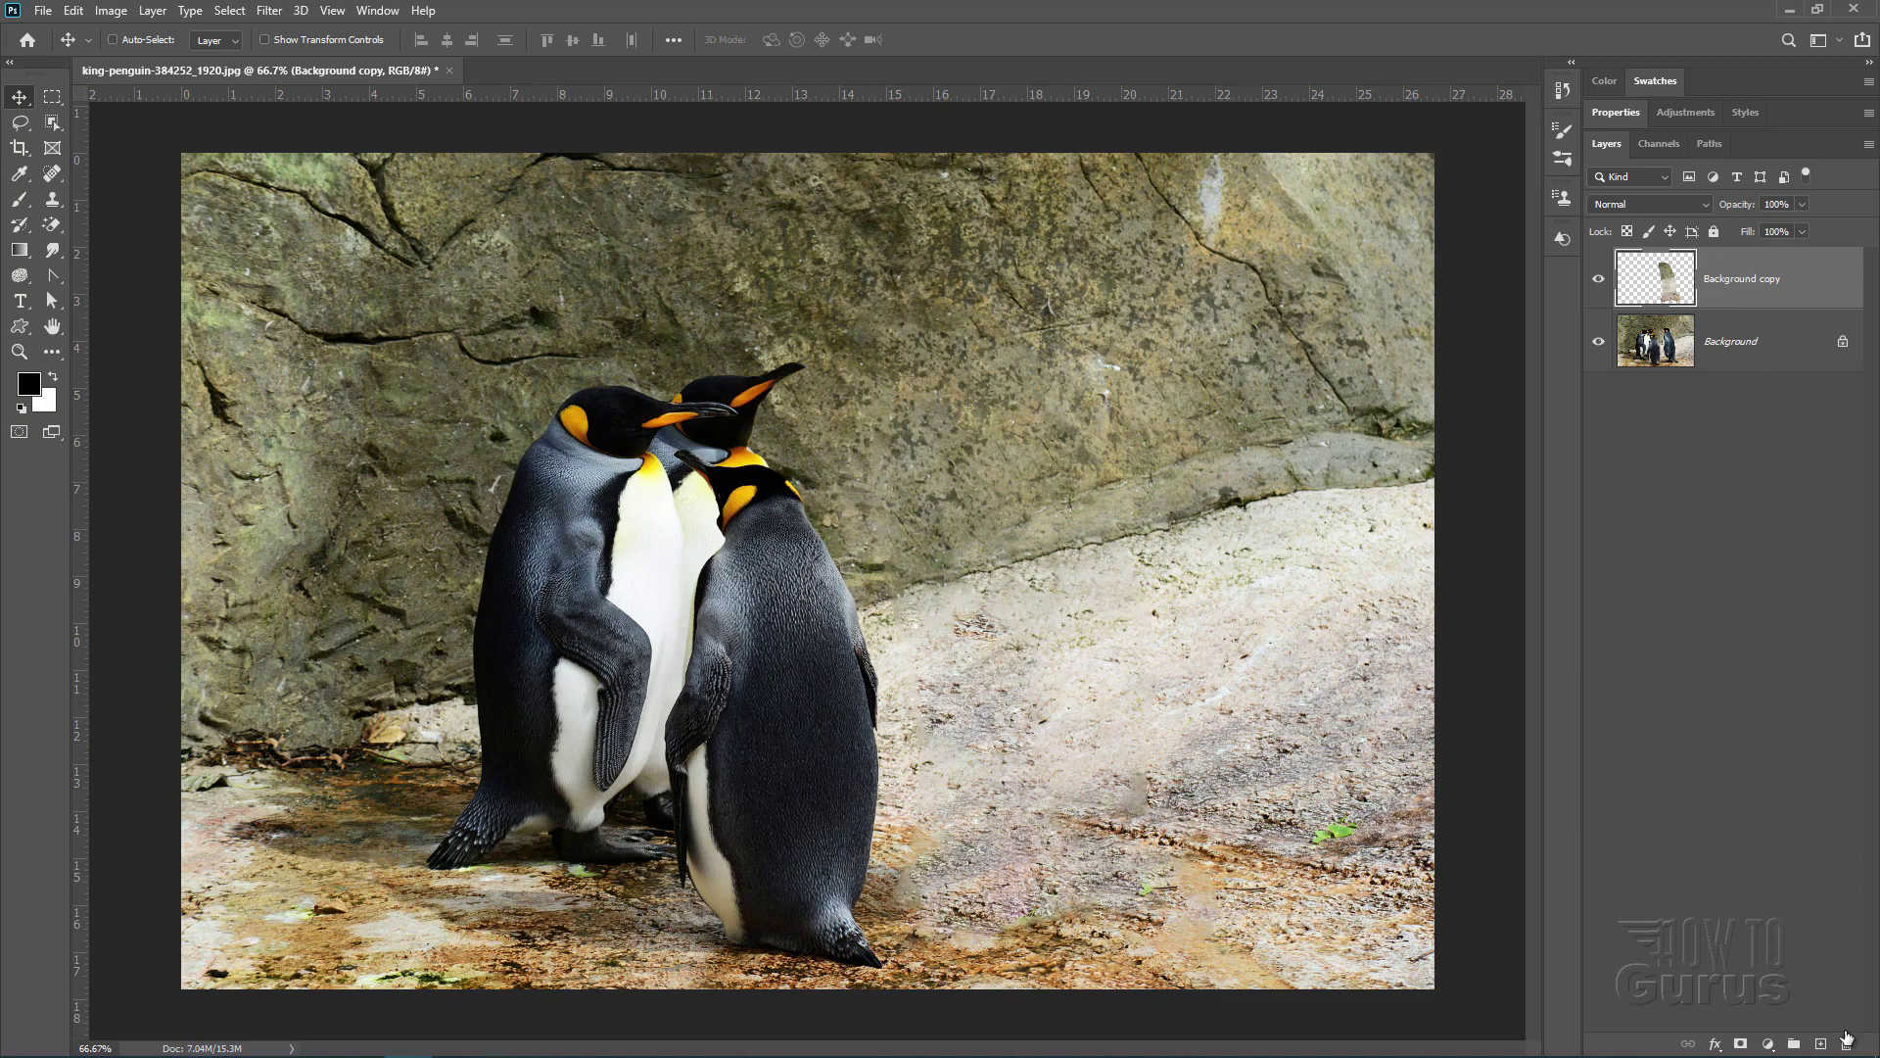
{"action": "left_click", "coordinate": [1846, 1042]}
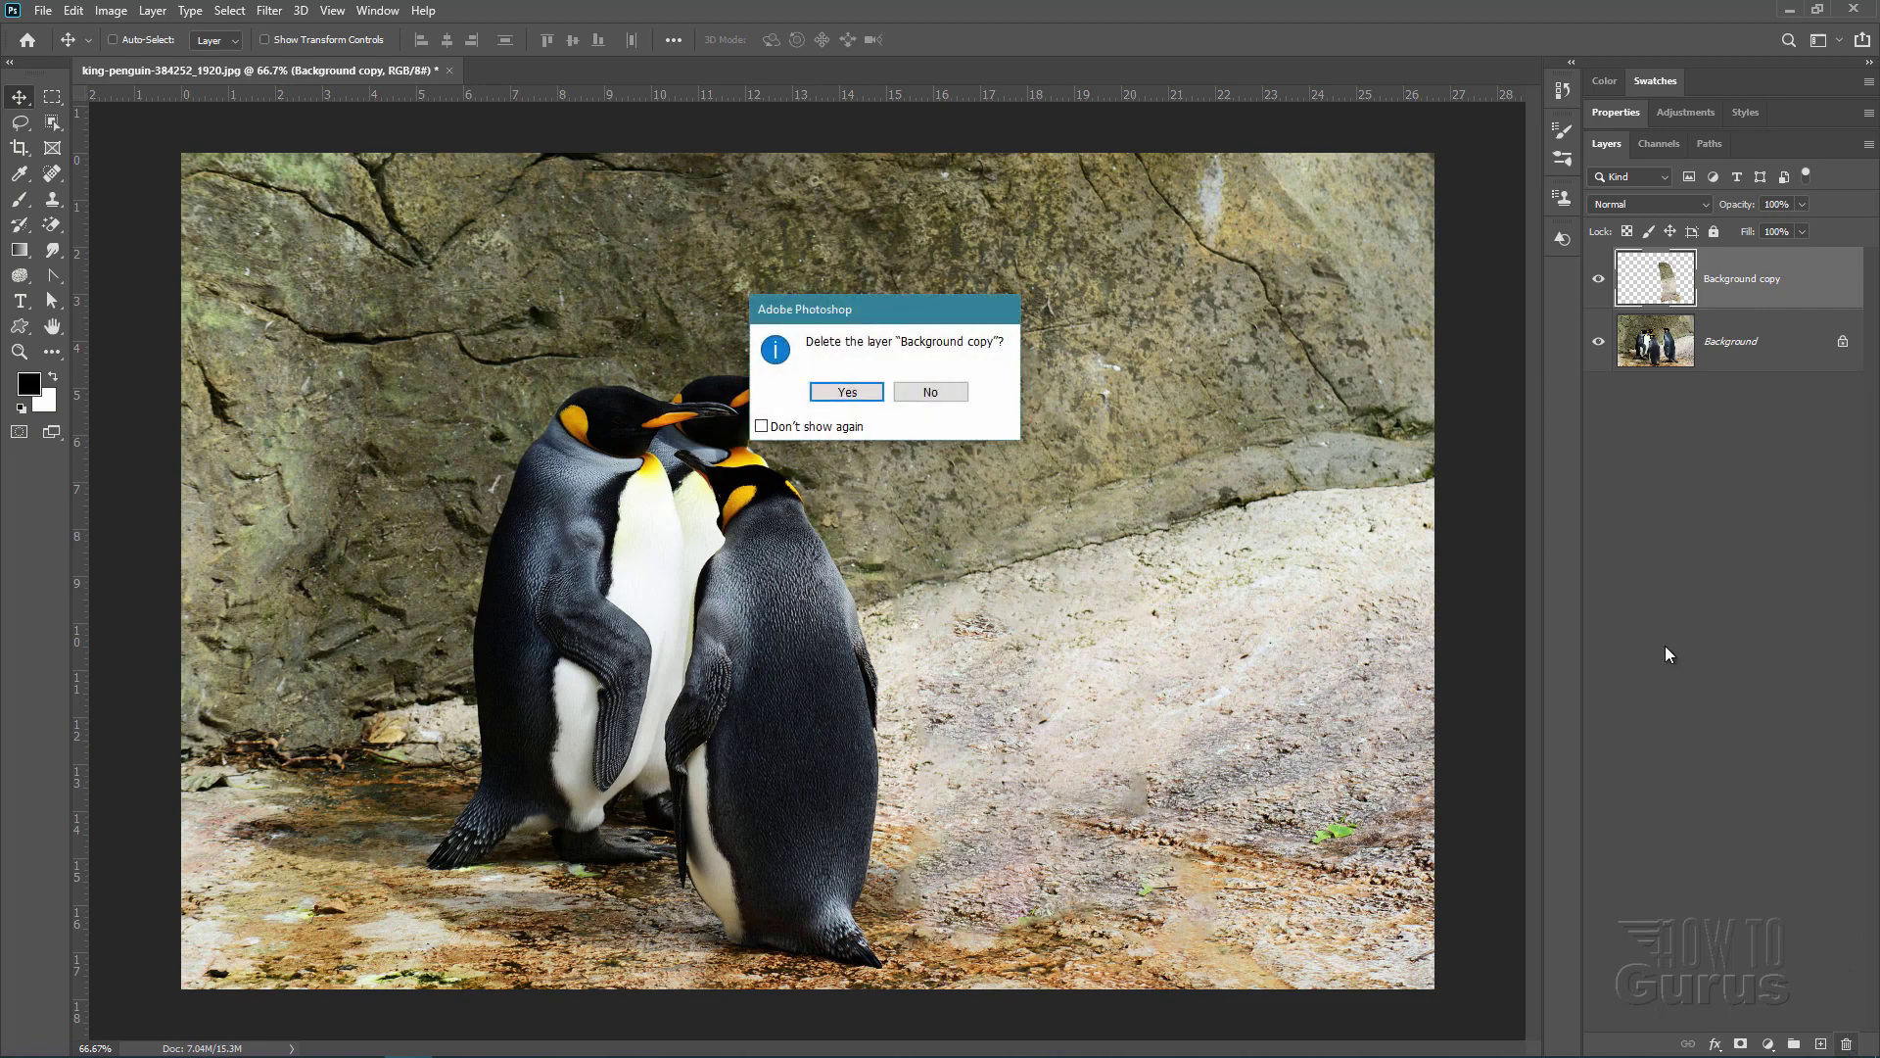
{"action": "left_click", "coordinate": [824, 395]}
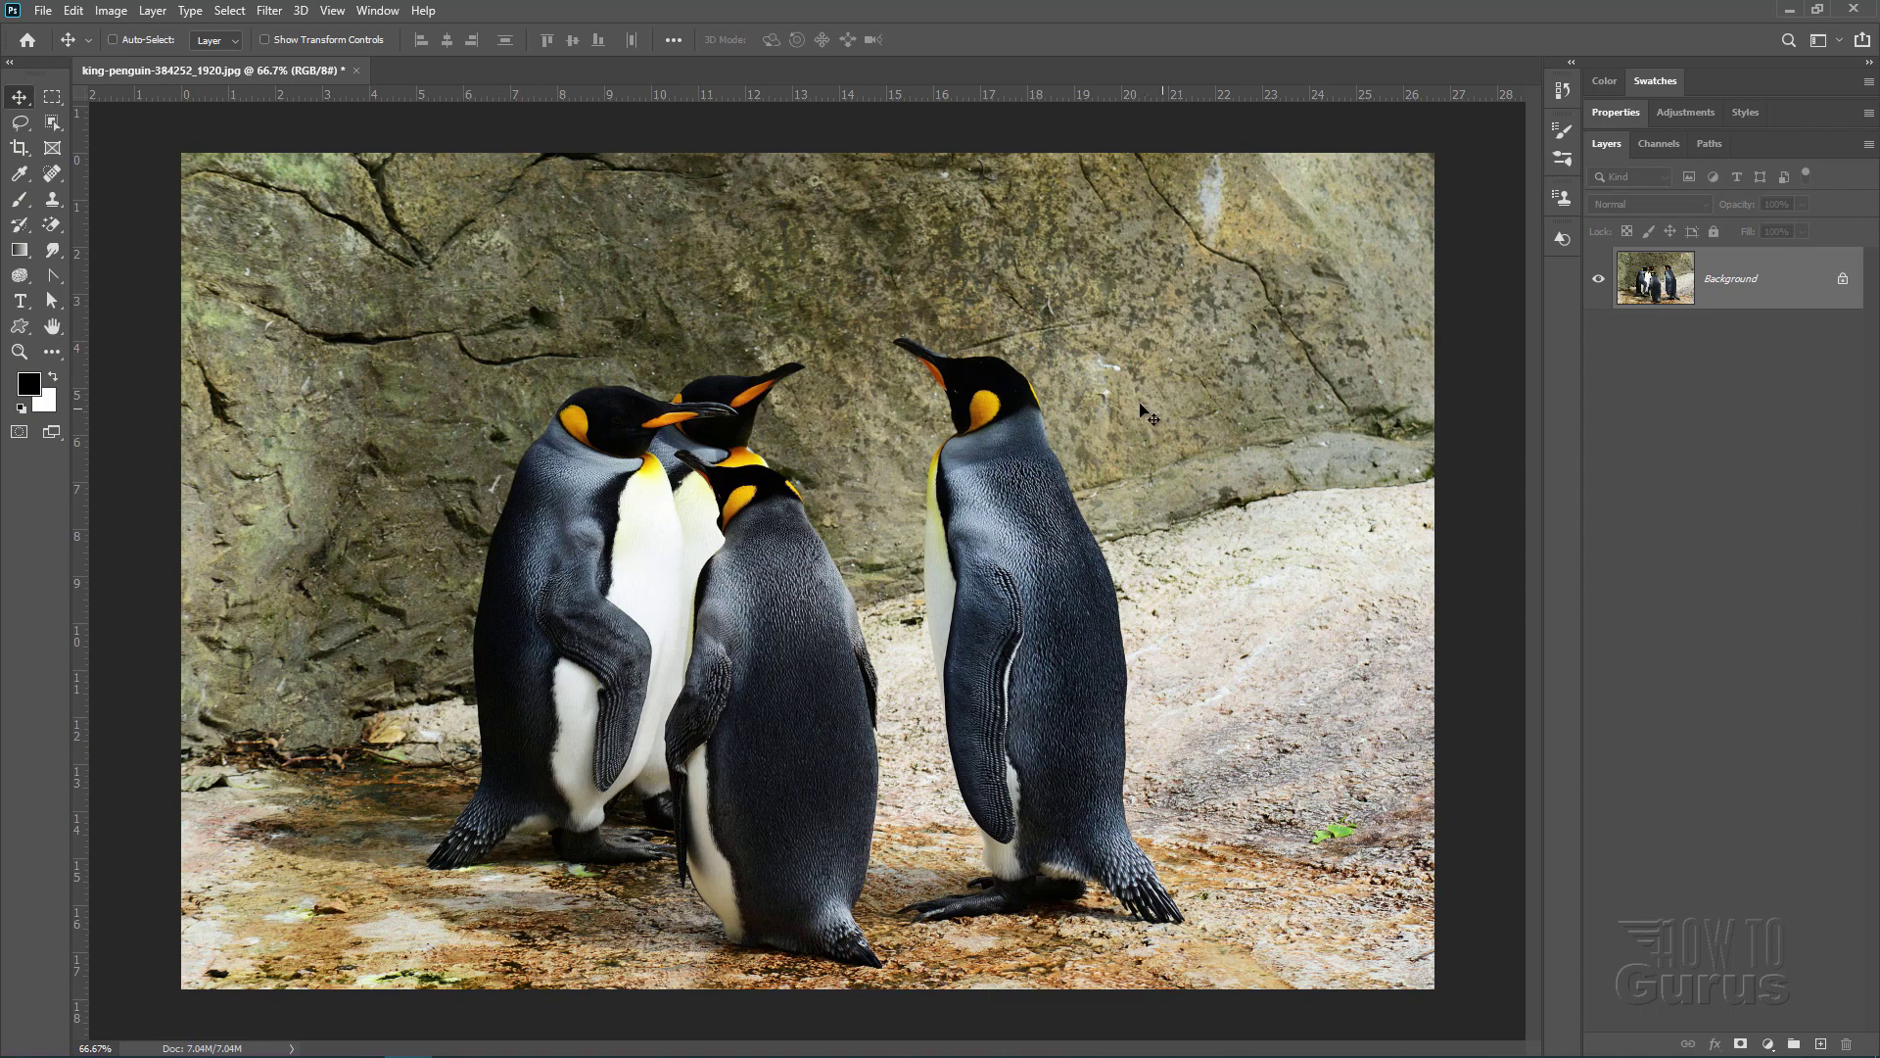
- Lasso a loose freehand outline around the right-hand penguin, including beneath its feet
{"action": "left_click", "coordinate": [20, 121]}
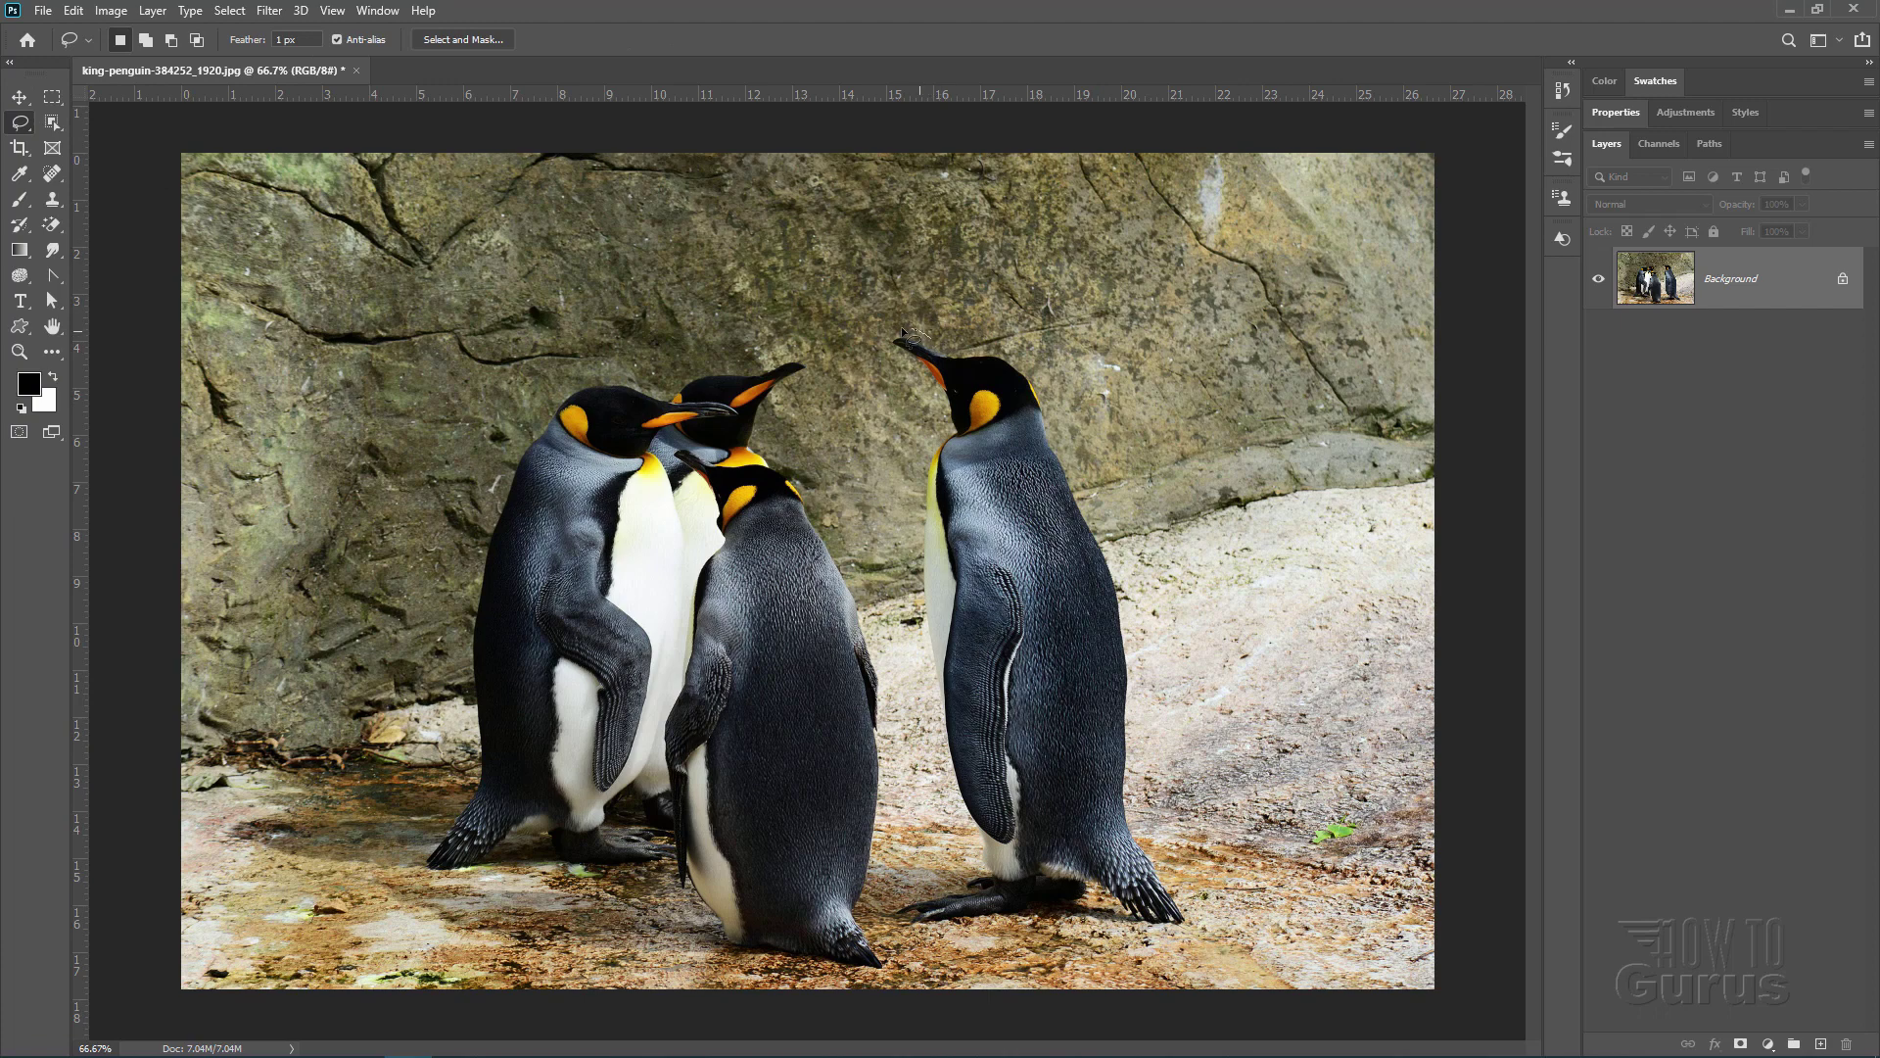
{"action": "mouse_move", "coordinate": [871, 355]}
{"action": "left_mouse_down"}
{"action": "mouse_move", "coordinate": [936, 405]}
{"action": "mouse_move", "coordinate": [903, 611]}
{"action": "mouse_move", "coordinate": [975, 855]}
{"action": "left_mouse_up"}
{"action": "mouse_move", "coordinate": [903, 922]}
{"action": "left_mouse_down"}
{"action": "mouse_move", "coordinate": [1190, 923]}
{"action": "mouse_move", "coordinate": [1148, 824]}
{"action": "mouse_move", "coordinate": [1126, 577]}
{"action": "mouse_move", "coordinate": [1045, 391]}
{"action": "mouse_move", "coordinate": [979, 343]}
{"action": "mouse_move", "coordinate": [948, 423]}
{"action": "left_mouse_up"}
- Run Edit > Content-Aware Fill on the right-hand penguin selection
{"action": "left_click", "coordinate": [73, 12]}
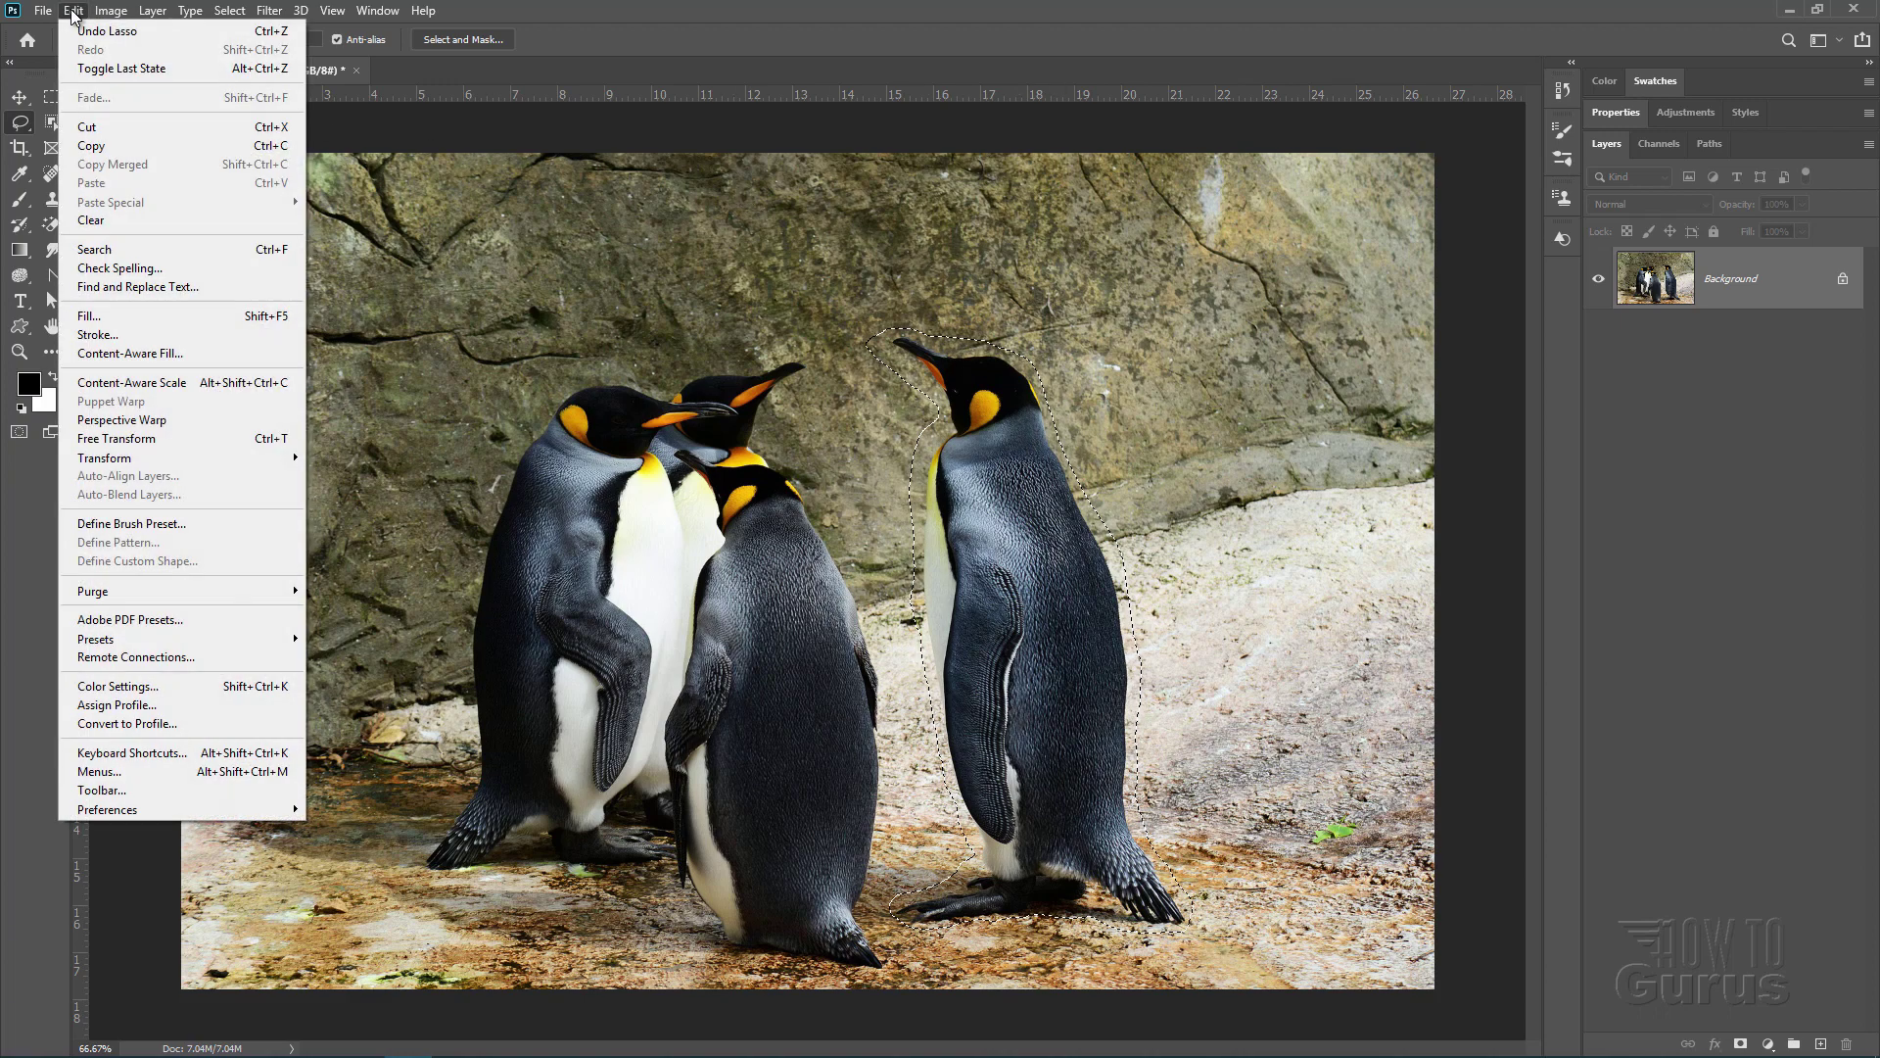
{"action": "left_click", "coordinate": [116, 357]}
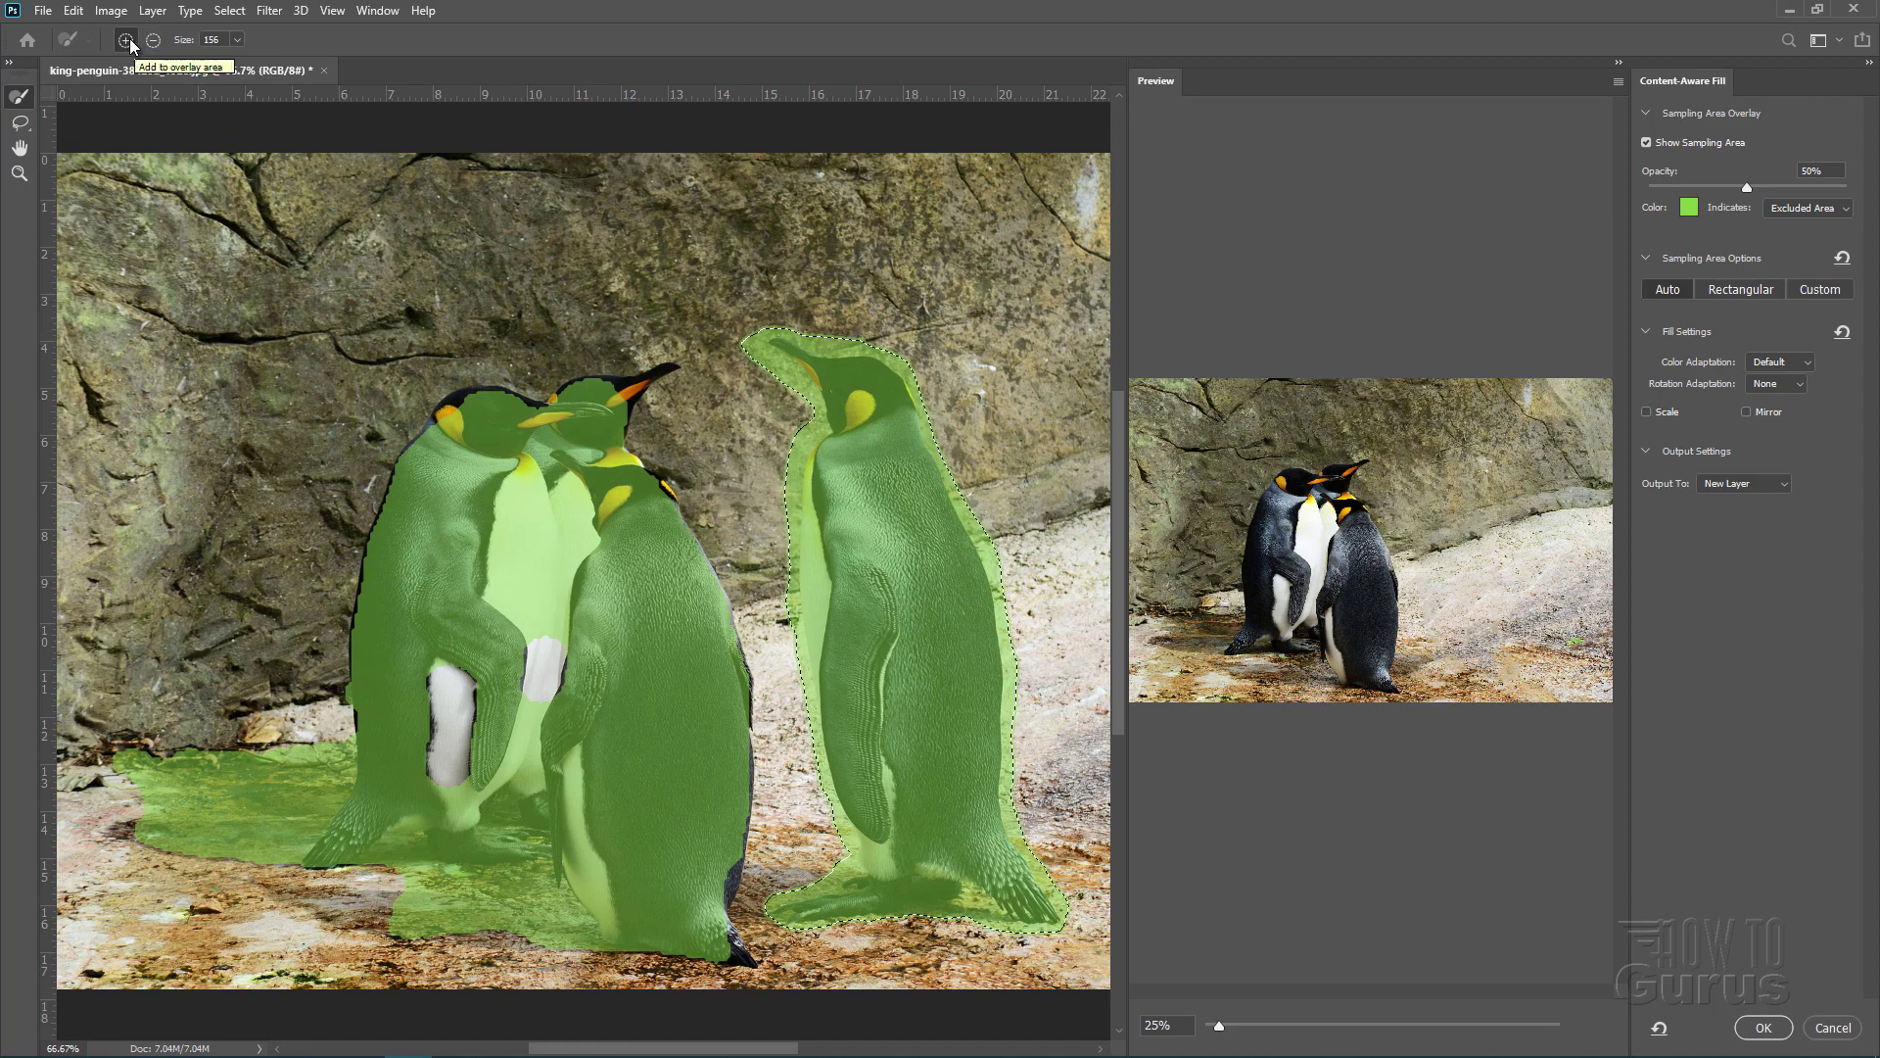
- Using a 57-size Sampling Brush, exclude the left penguins' bellies, heads, beak, dark edges and foot tip
{"action": "mouse_move", "coordinate": [578, 565]}
{"action": "left_mouse_down"}
{"action": "mouse_move", "coordinate": [556, 691]}
{"action": "mouse_move", "coordinate": [508, 783]}
{"action": "mouse_move", "coordinate": [460, 615]}
{"action": "mouse_move", "coordinate": [442, 786]}
{"action": "left_mouse_up"}
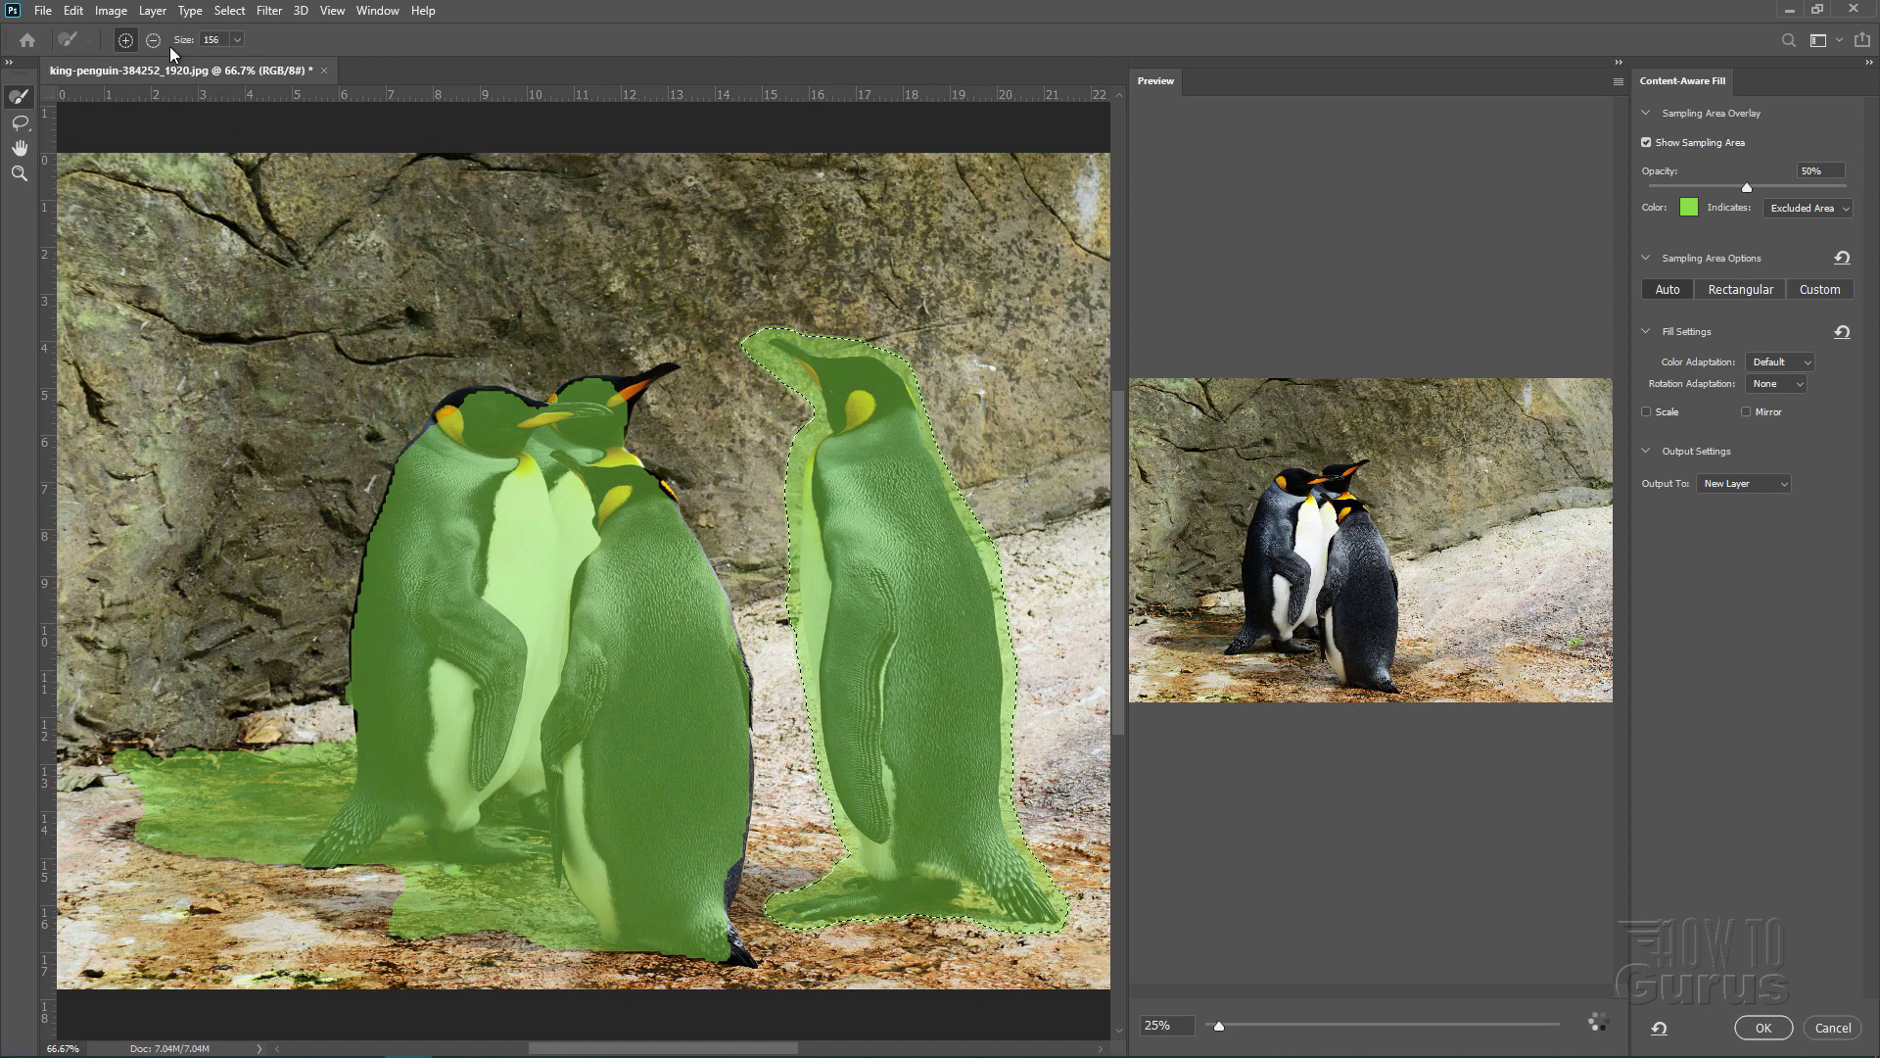
{"action": "left_click", "coordinate": [237, 39]}
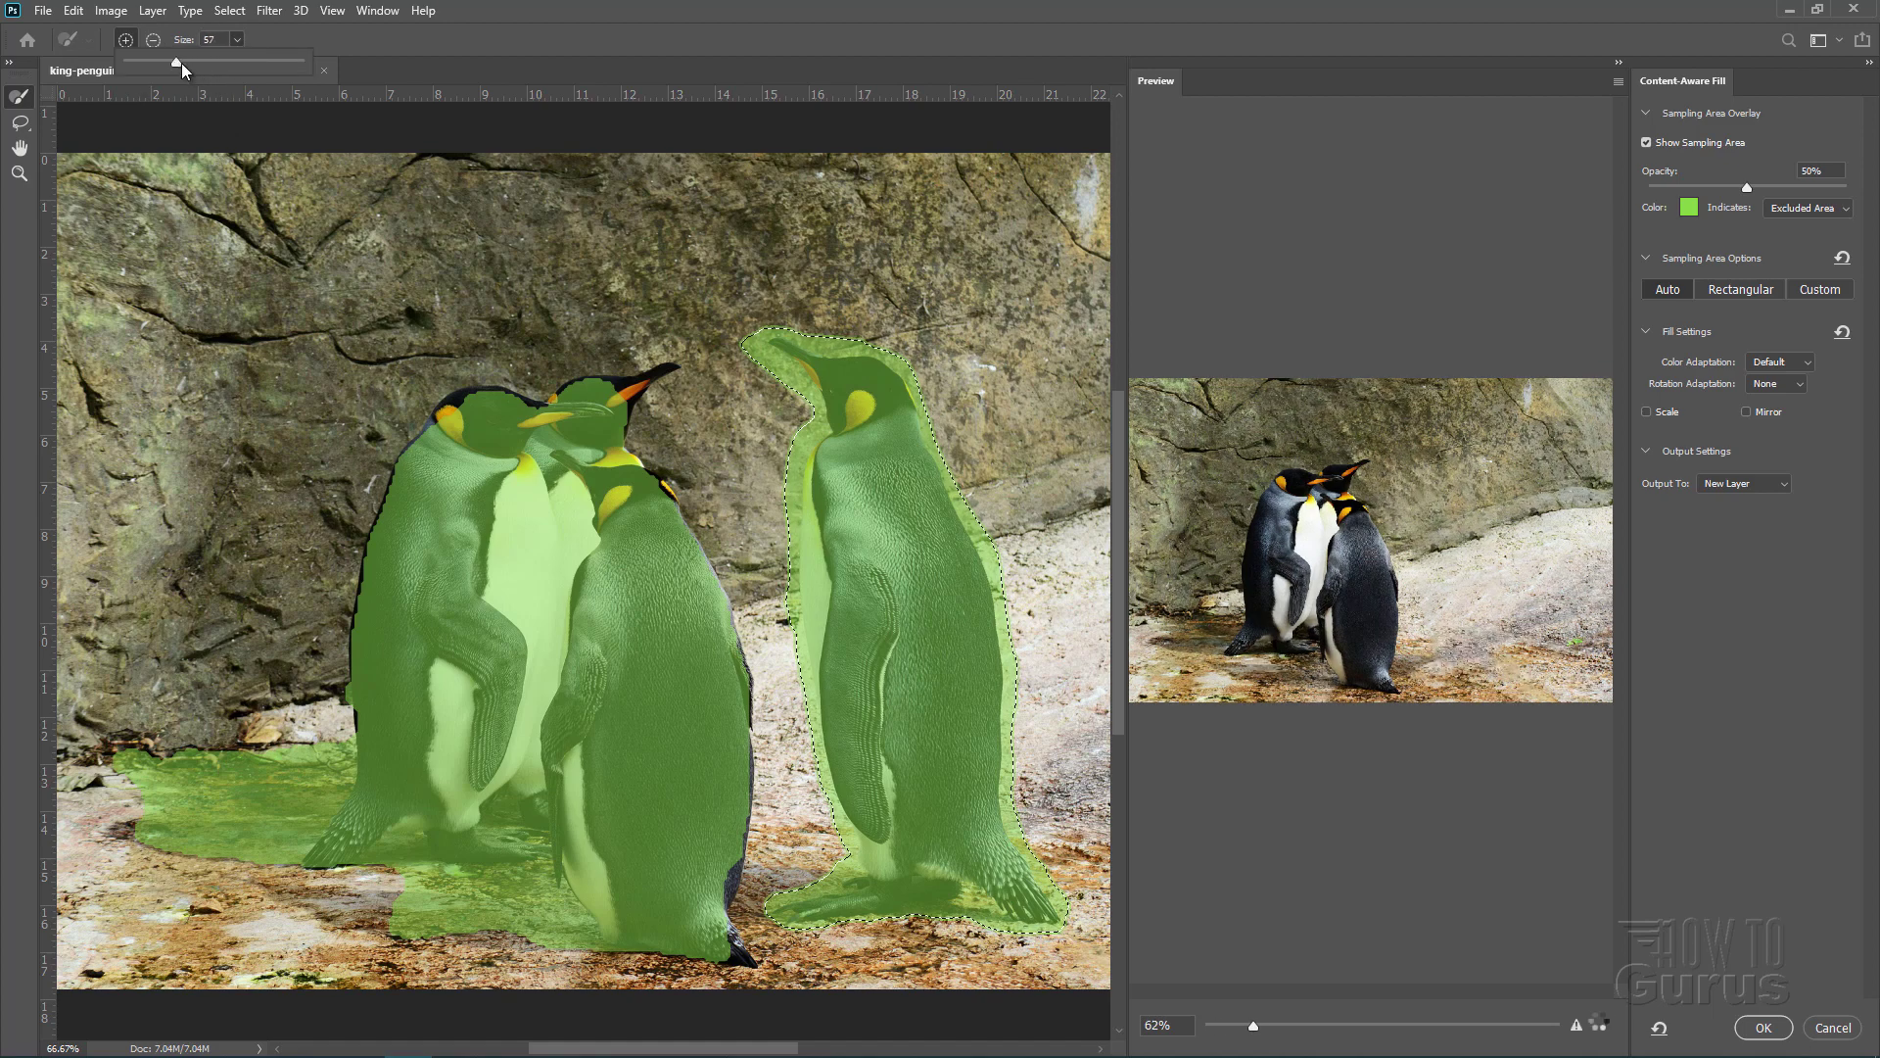
{"action": "left_click", "coordinate": [480, 409]}
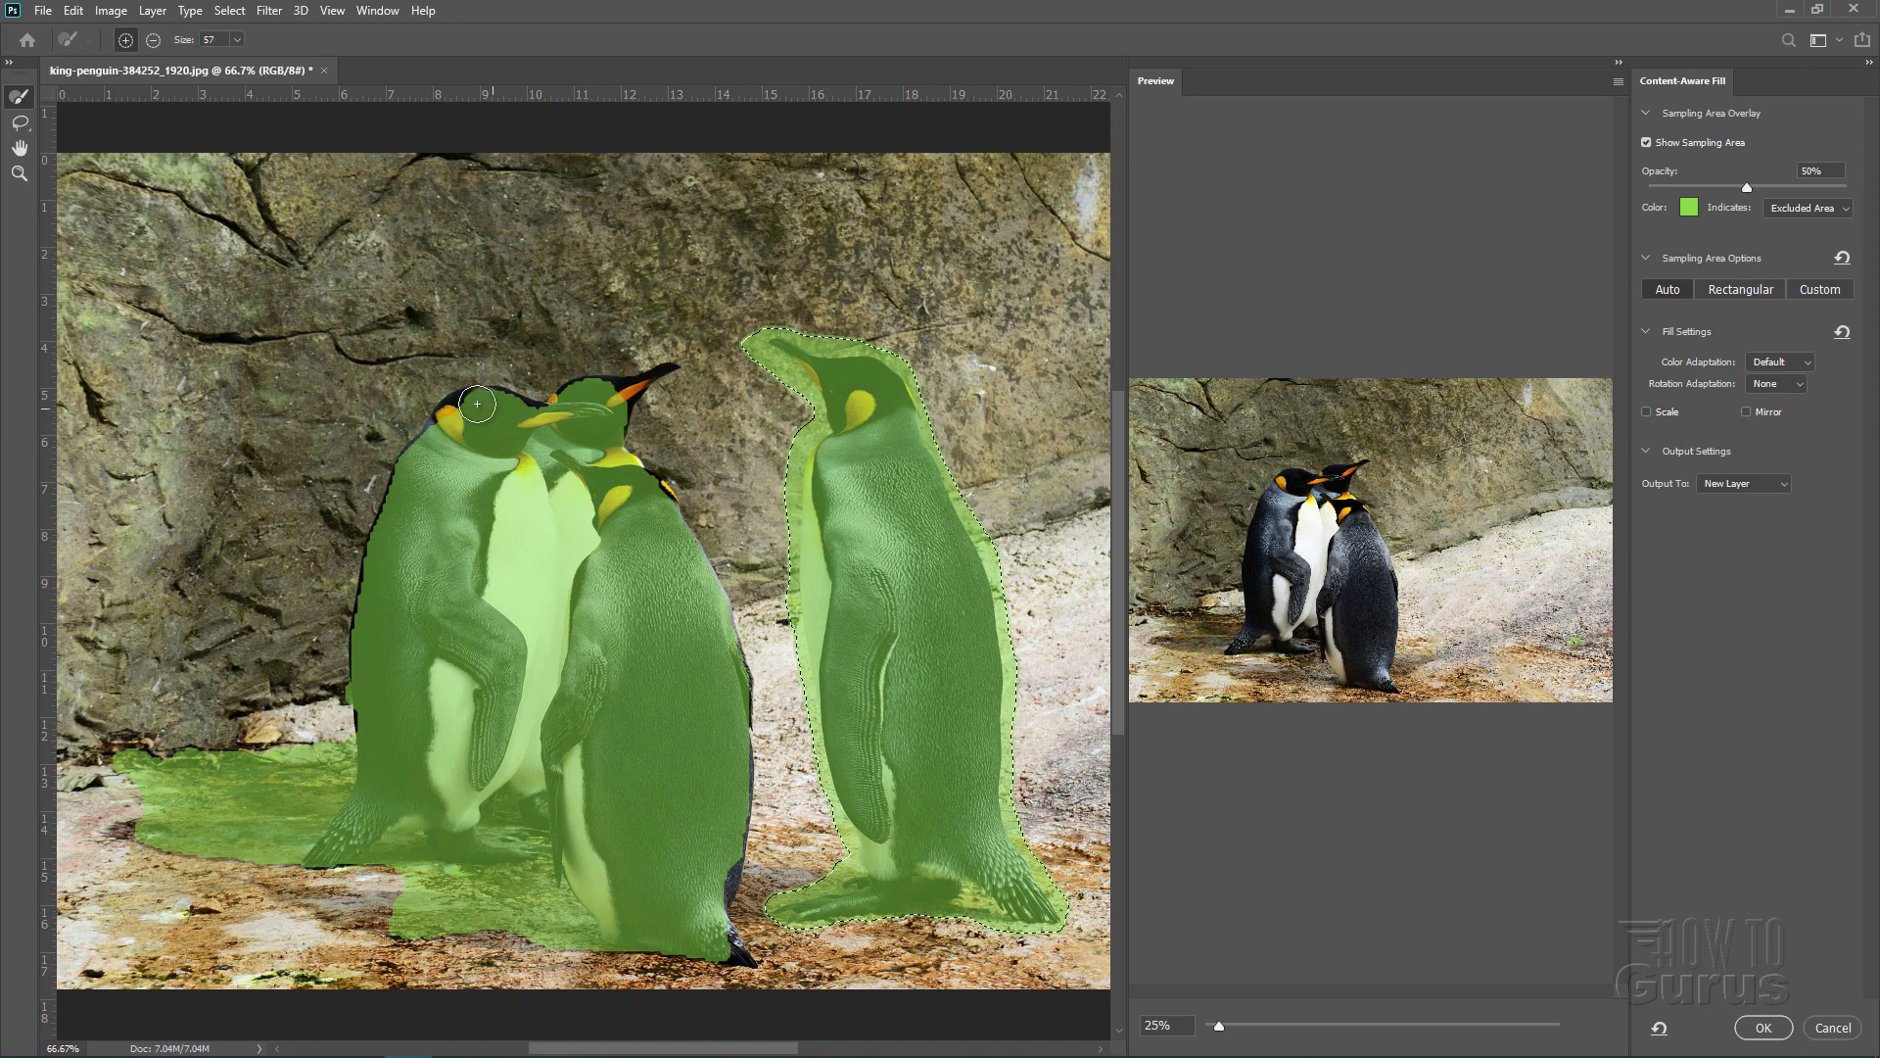
{"action": "mouse_move", "coordinate": [473, 403]}
{"action": "left_mouse_down"}
{"action": "mouse_move", "coordinate": [415, 460]}
{"action": "mouse_move", "coordinate": [375, 577]}
{"action": "mouse_move", "coordinate": [367, 721]}
{"action": "left_mouse_up"}
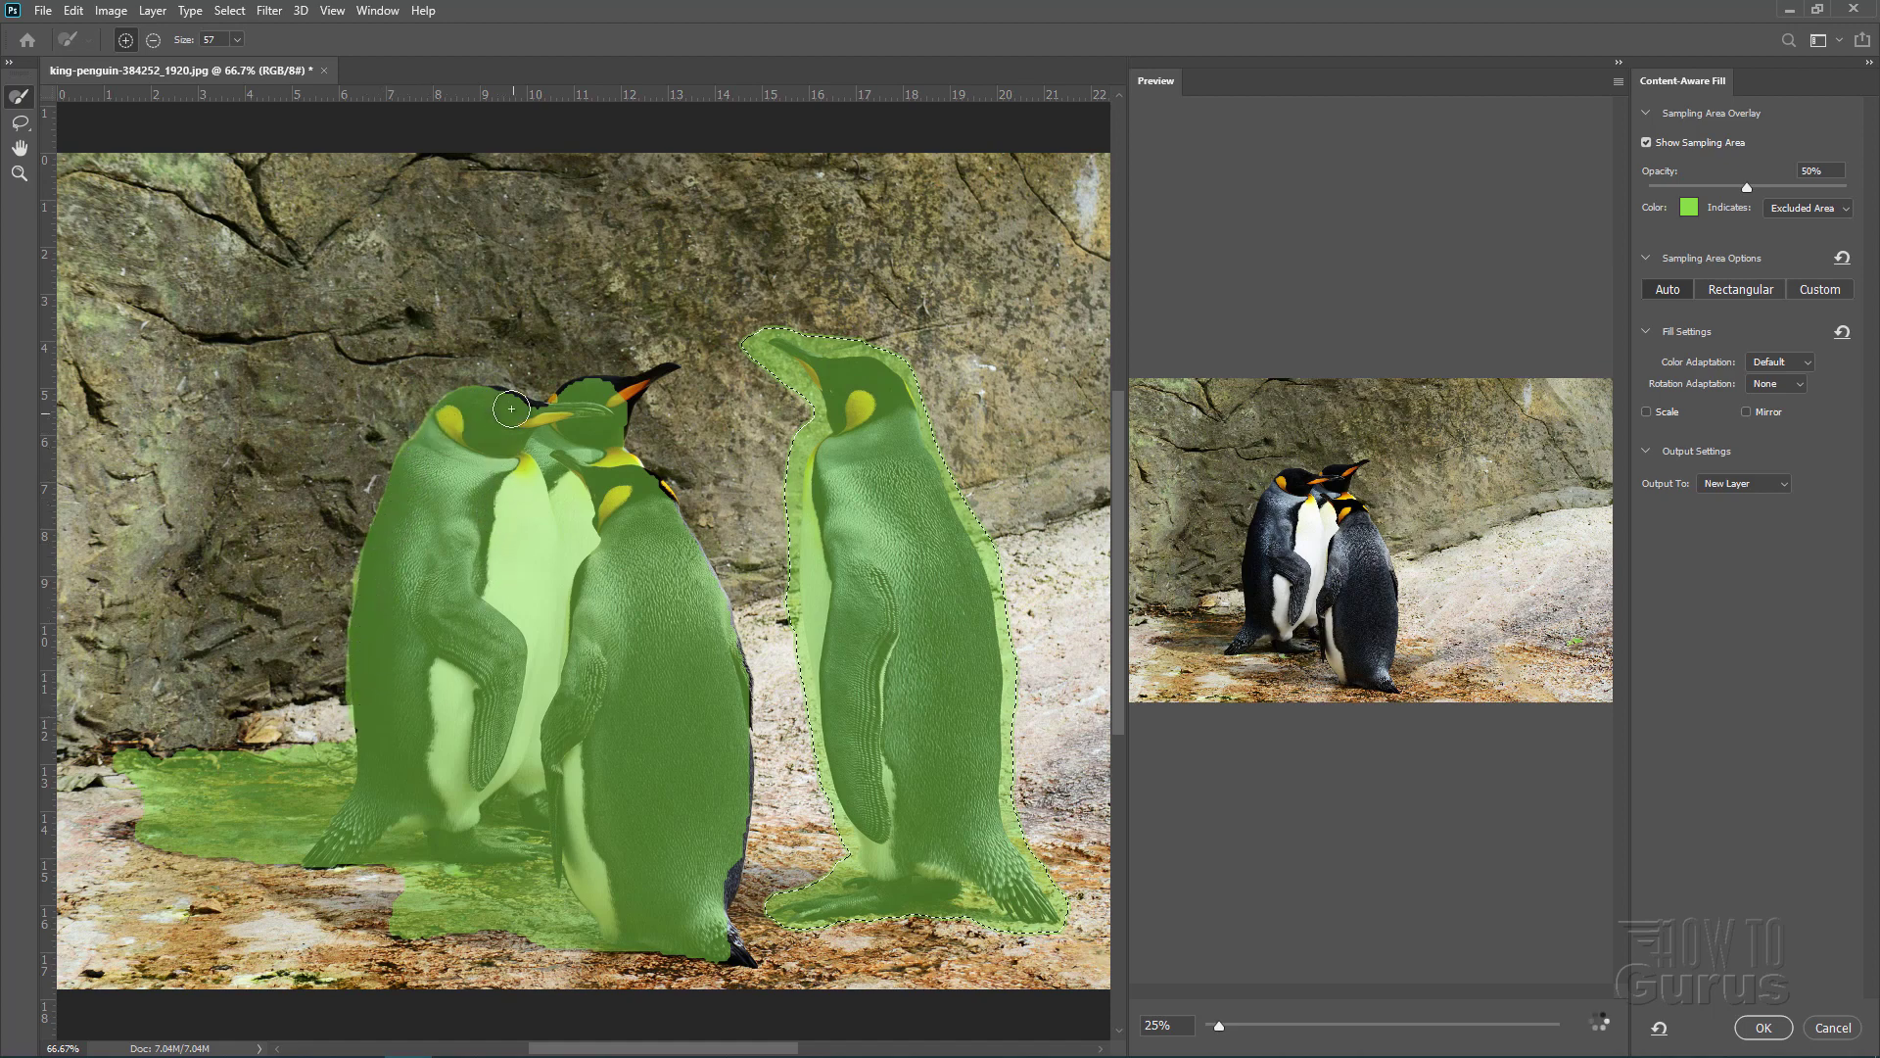
{"action": "mouse_move", "coordinate": [489, 404]}
{"action": "left_mouse_down"}
{"action": "mouse_move", "coordinate": [544, 414]}
{"action": "mouse_move", "coordinate": [669, 375]}
{"action": "mouse_move", "coordinate": [613, 434]}
{"action": "mouse_move", "coordinate": [701, 589]}
{"action": "left_mouse_up"}
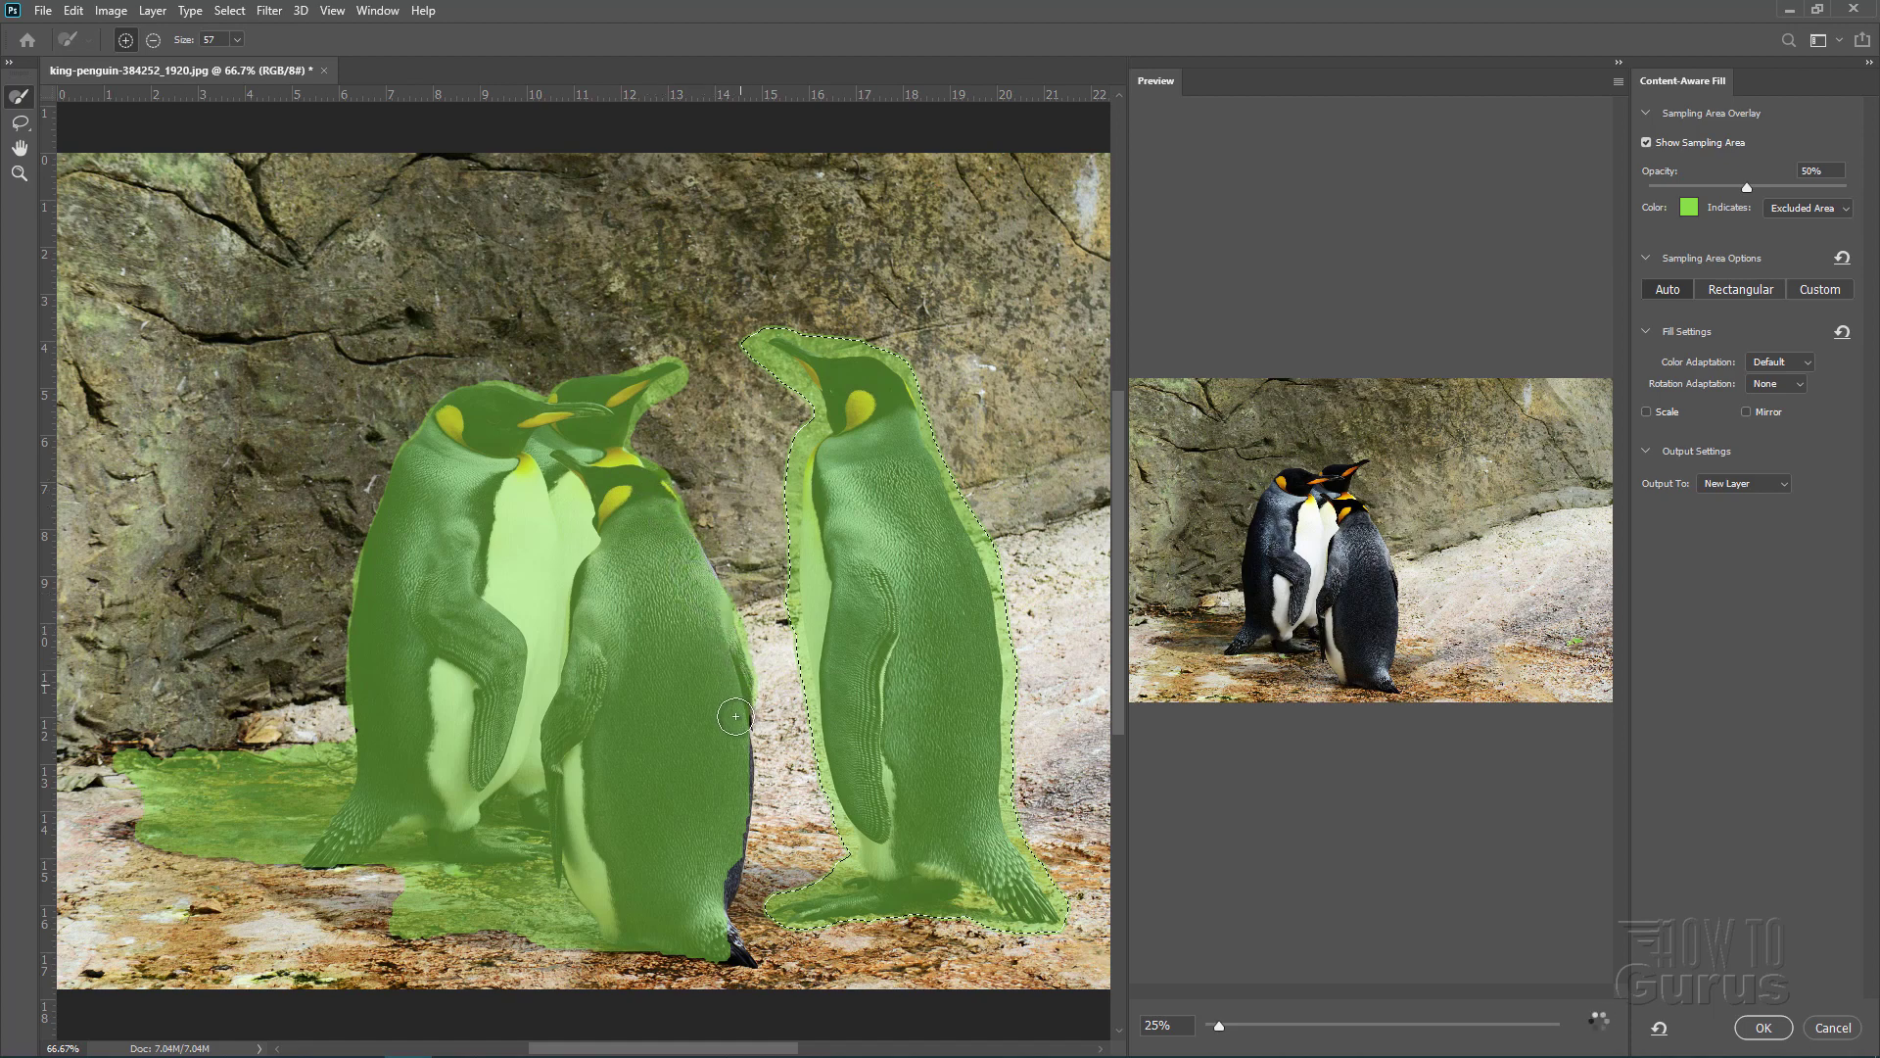
{"action": "mouse_move", "coordinate": [734, 720]}
{"action": "left_mouse_down"}
{"action": "mouse_move", "coordinate": [736, 779]}
{"action": "mouse_move", "coordinate": [700, 733]}
{"action": "mouse_move", "coordinate": [736, 796]}
{"action": "left_mouse_up"}
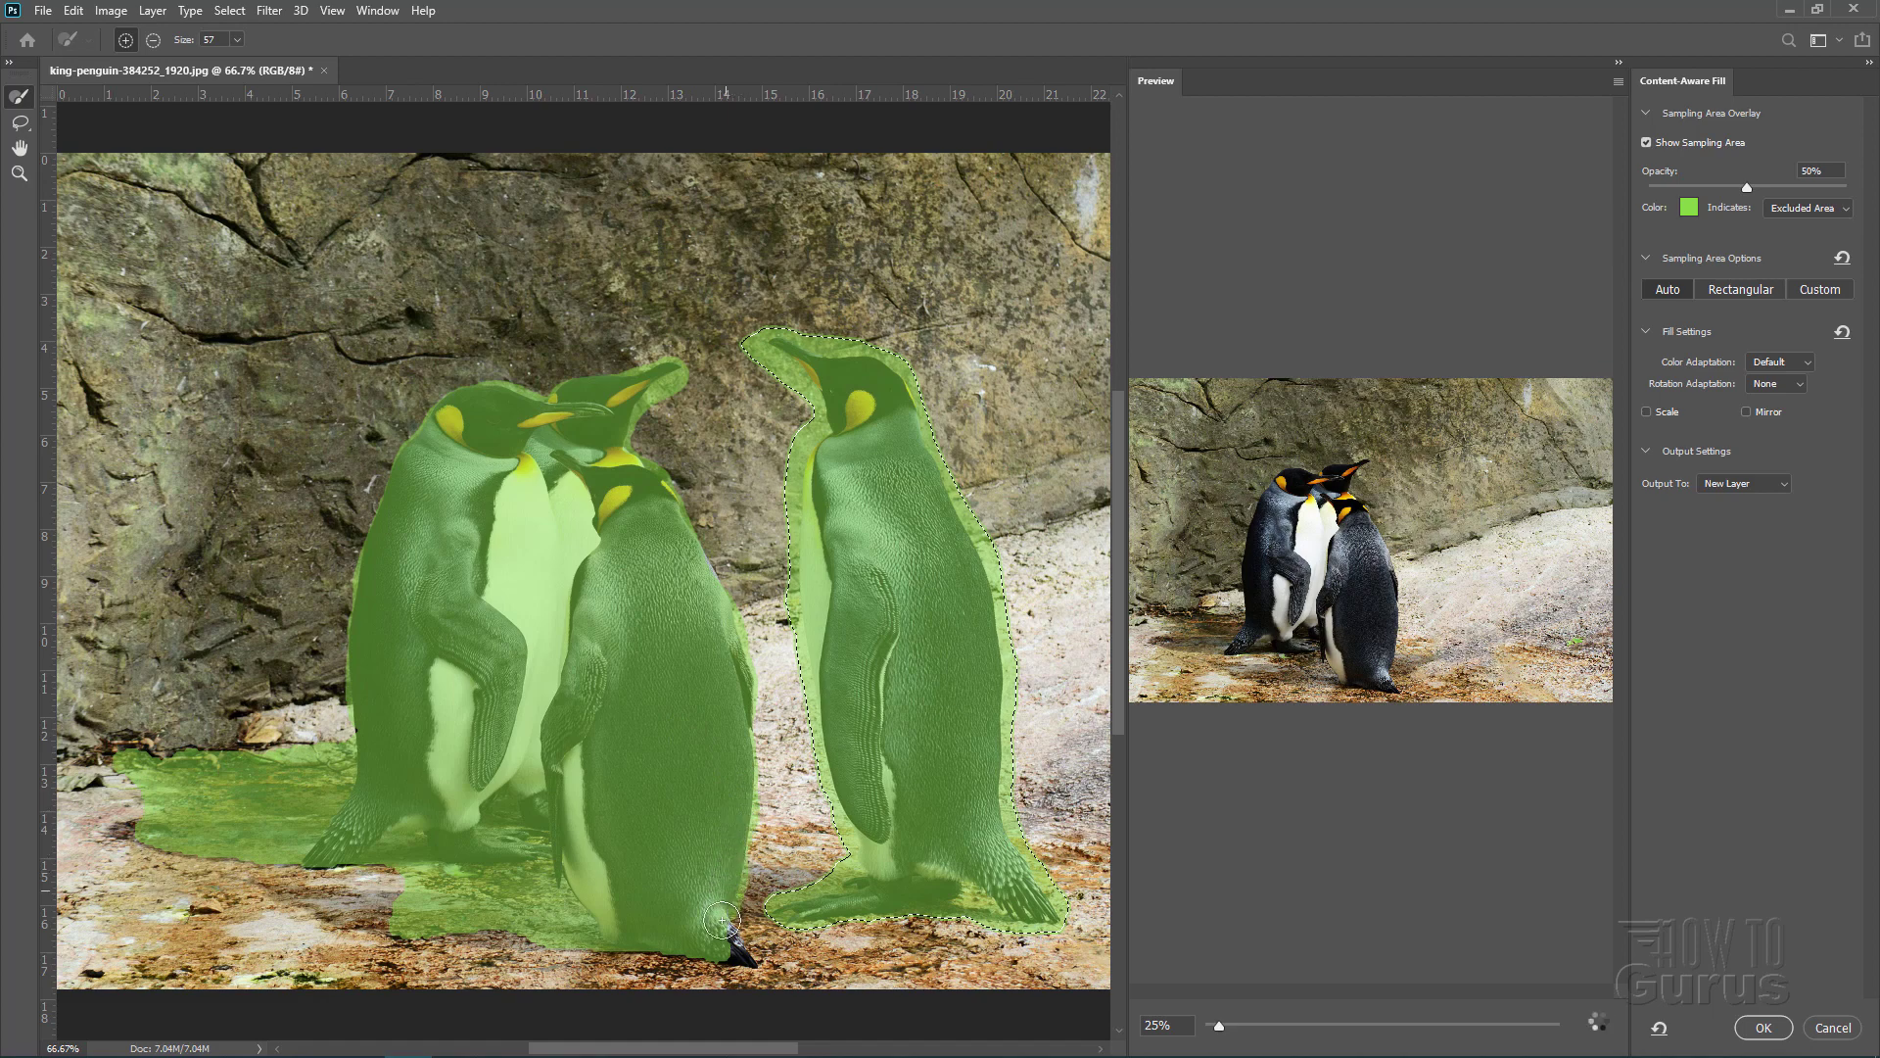
{"action": "mouse_move", "coordinate": [723, 945]}
{"action": "left_mouse_down"}
{"action": "mouse_move", "coordinate": [749, 960]}
{"action": "mouse_move", "coordinate": [616, 943]}
{"action": "left_mouse_up"}
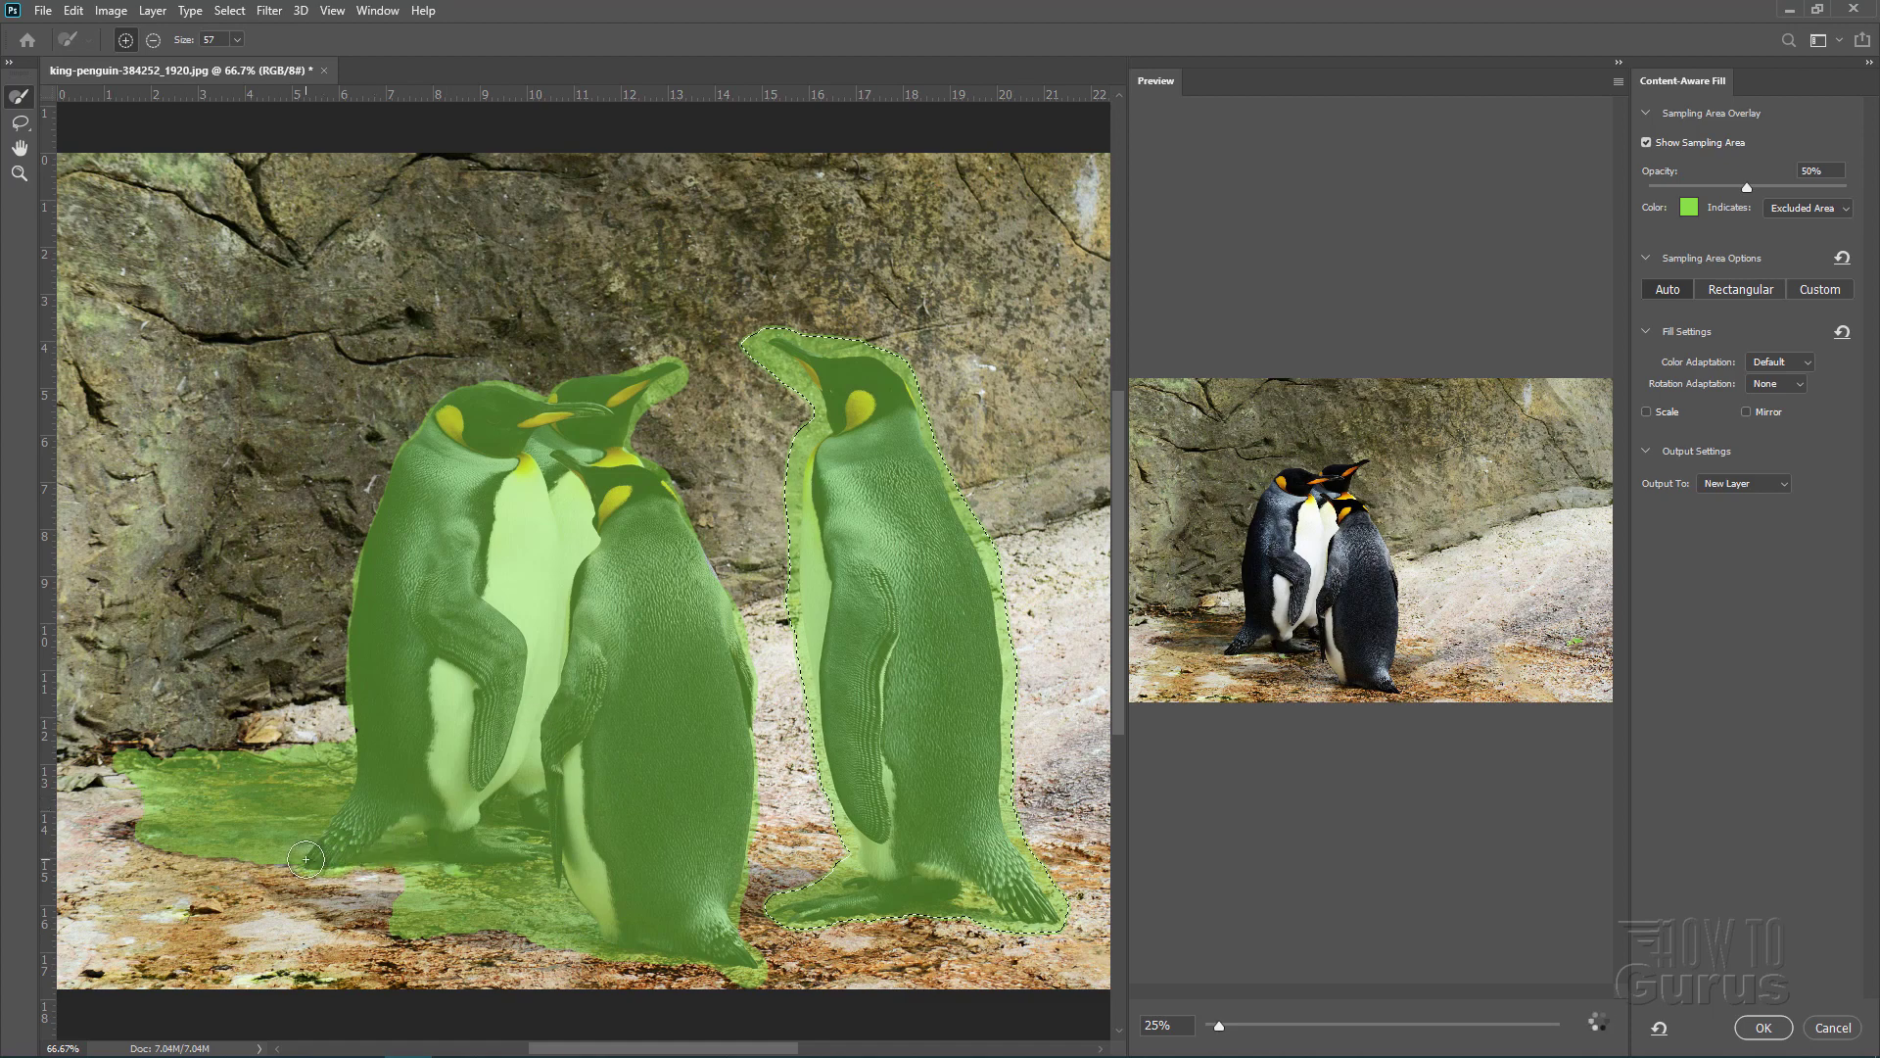
{"action": "mouse_move", "coordinate": [497, 639]}
{"action": "left_mouse_down"}
{"action": "mouse_move", "coordinate": [378, 516]}
{"action": "mouse_move", "coordinate": [420, 432]}
{"action": "mouse_move", "coordinate": [607, 373]}
{"action": "mouse_move", "coordinate": [620, 624]}
{"action": "left_mouse_up"}
{"action": "scroll", "coordinate": [1579, 581], "scroll_direction": "up", "scroll_amount": 3}
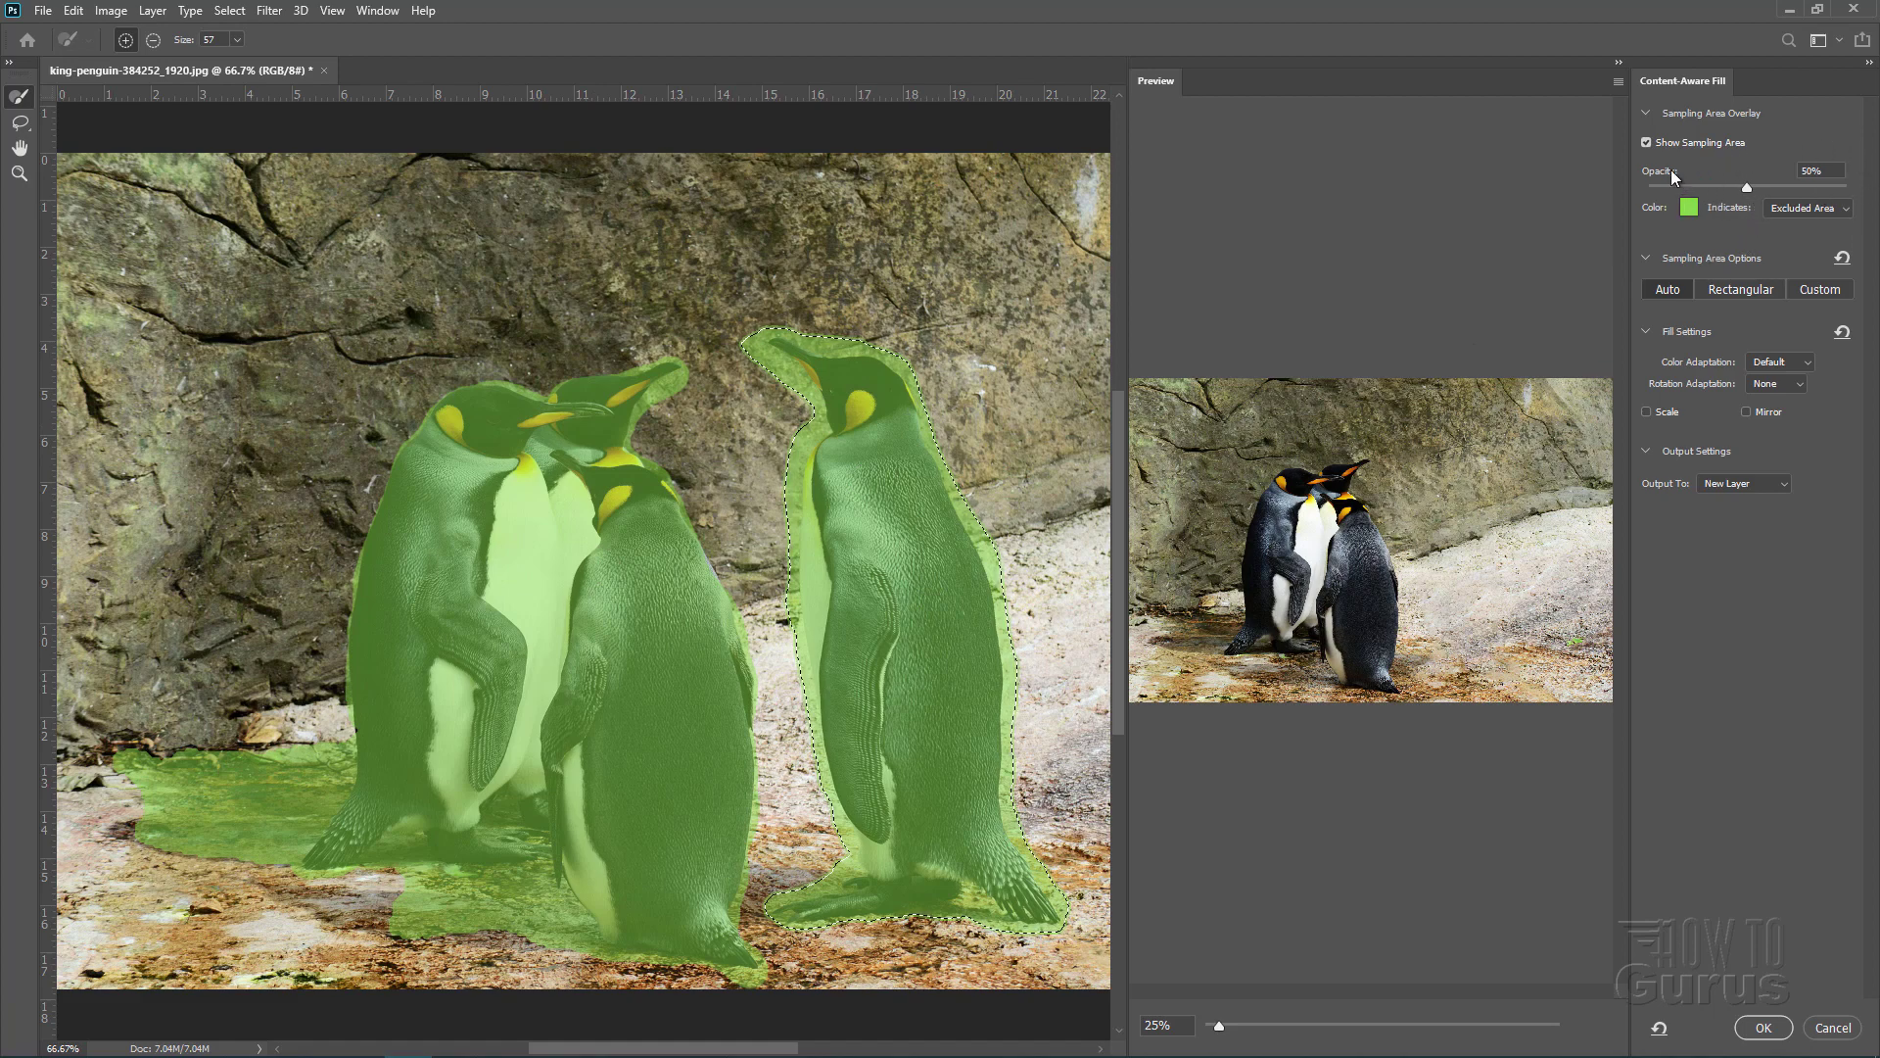
{"action": "left_click", "coordinate": [1647, 143]}
{"action": "left_click", "coordinate": [1647, 143]}
{"action": "left_click", "coordinate": [1647, 143]}
{"action": "left_click", "coordinate": [1649, 147]}
{"action": "left_click", "coordinate": [1844, 219]}
{"action": "left_click", "coordinate": [1845, 217]}
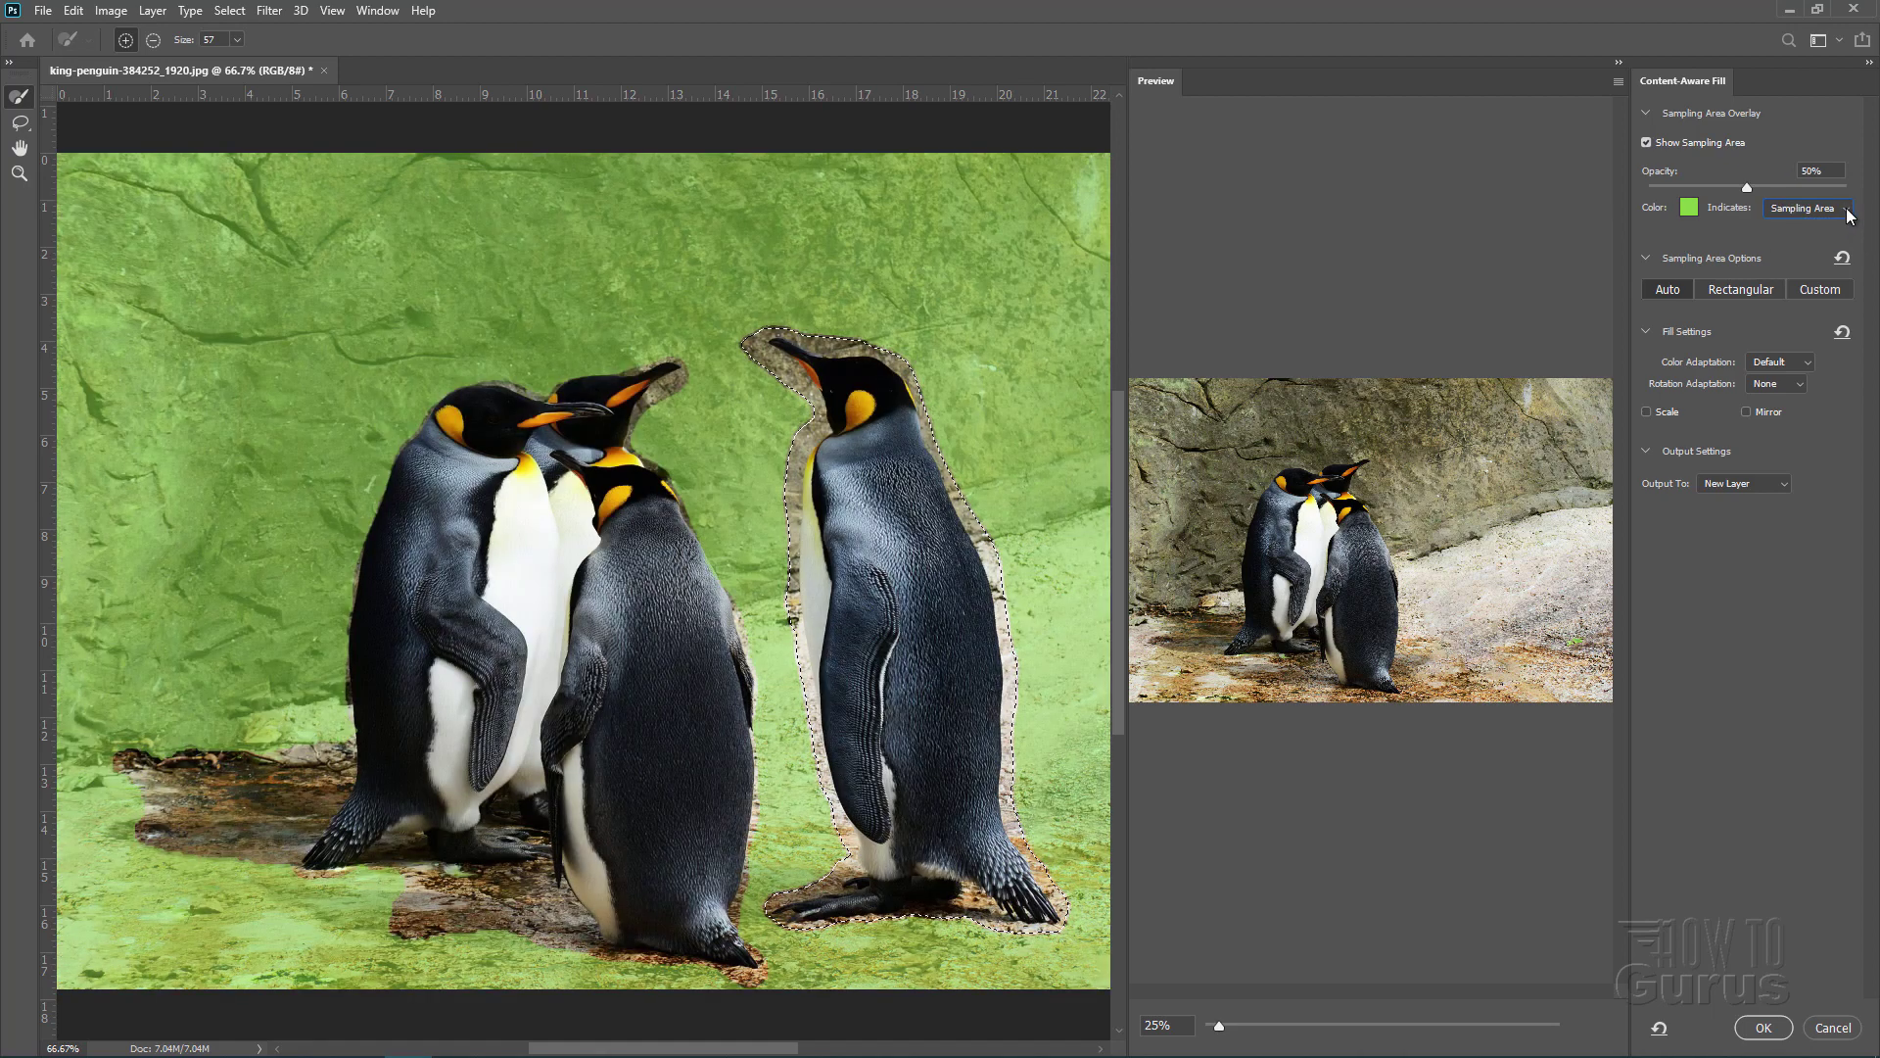
{"action": "left_click", "coordinate": [1849, 216]}
{"action": "left_click", "coordinate": [1807, 238]}
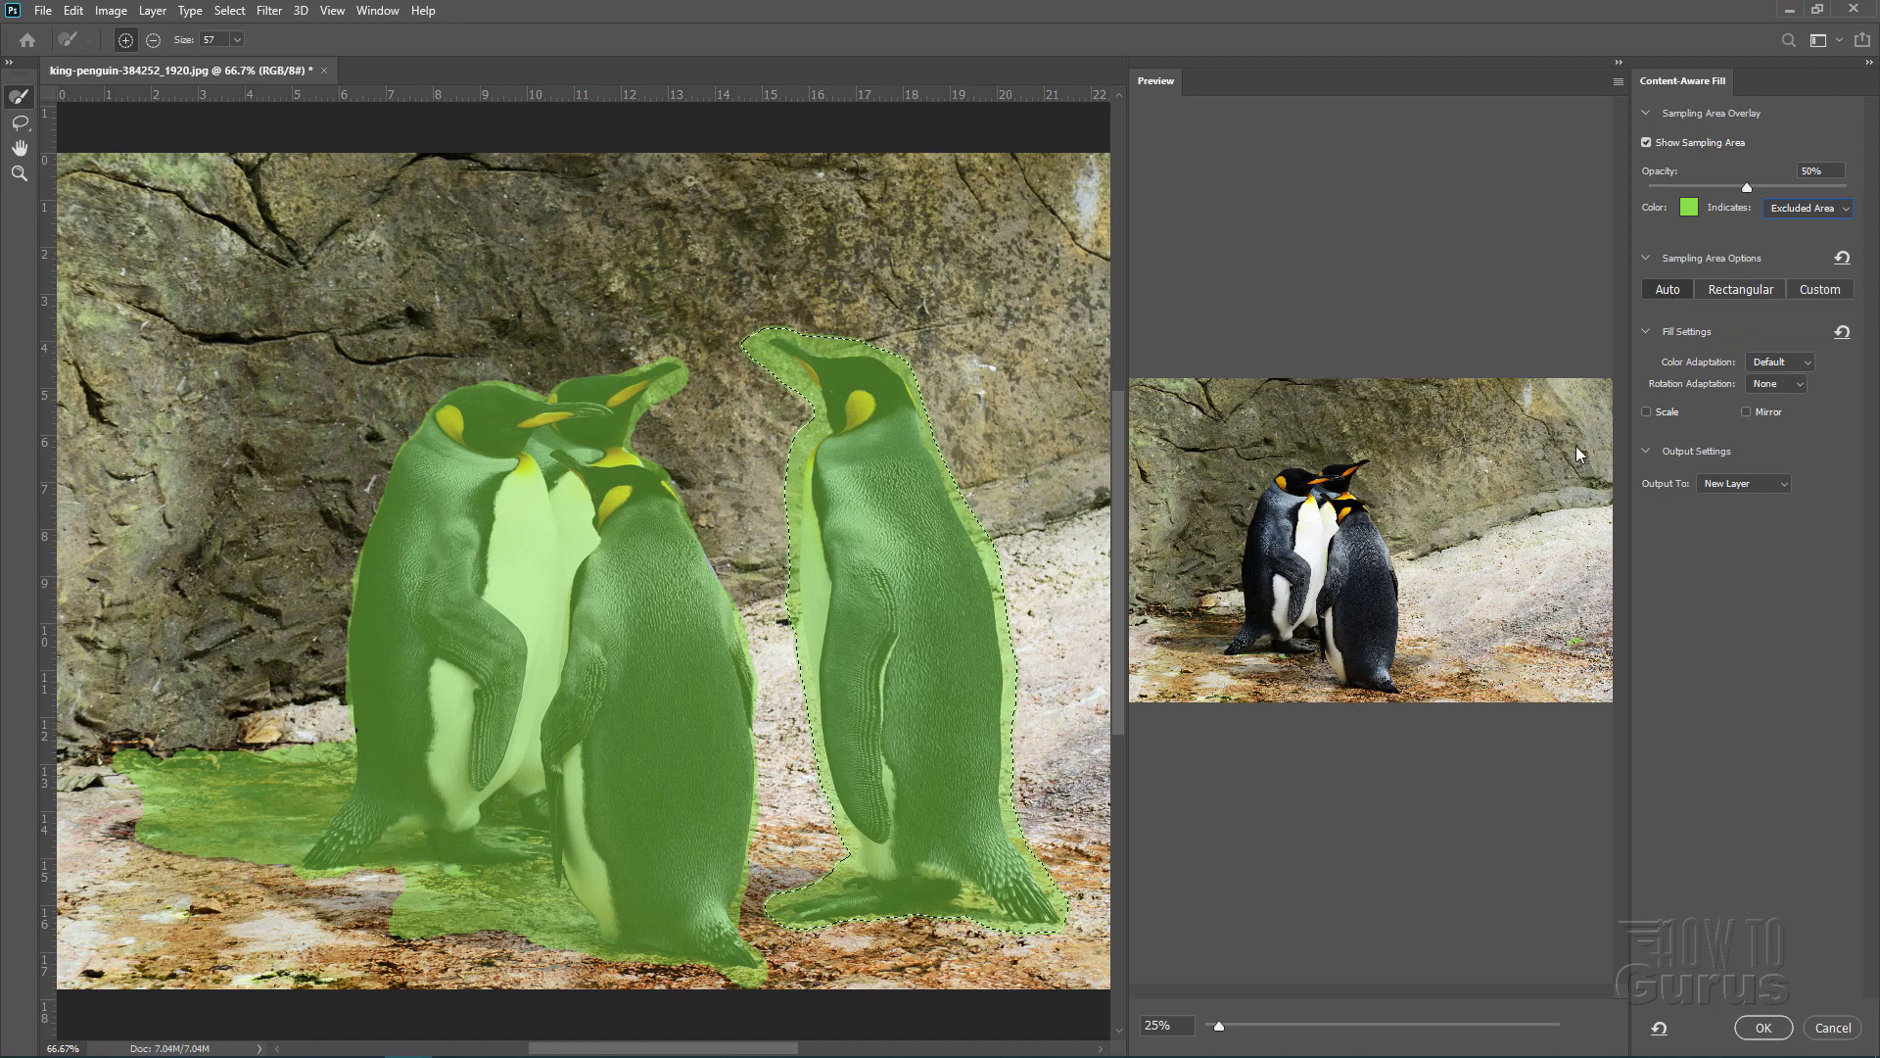
- Change Sampling Area Options from Rectangular to Custom and dismiss the Sampling Brush message
{"action": "left_click", "coordinate": [1739, 291]}
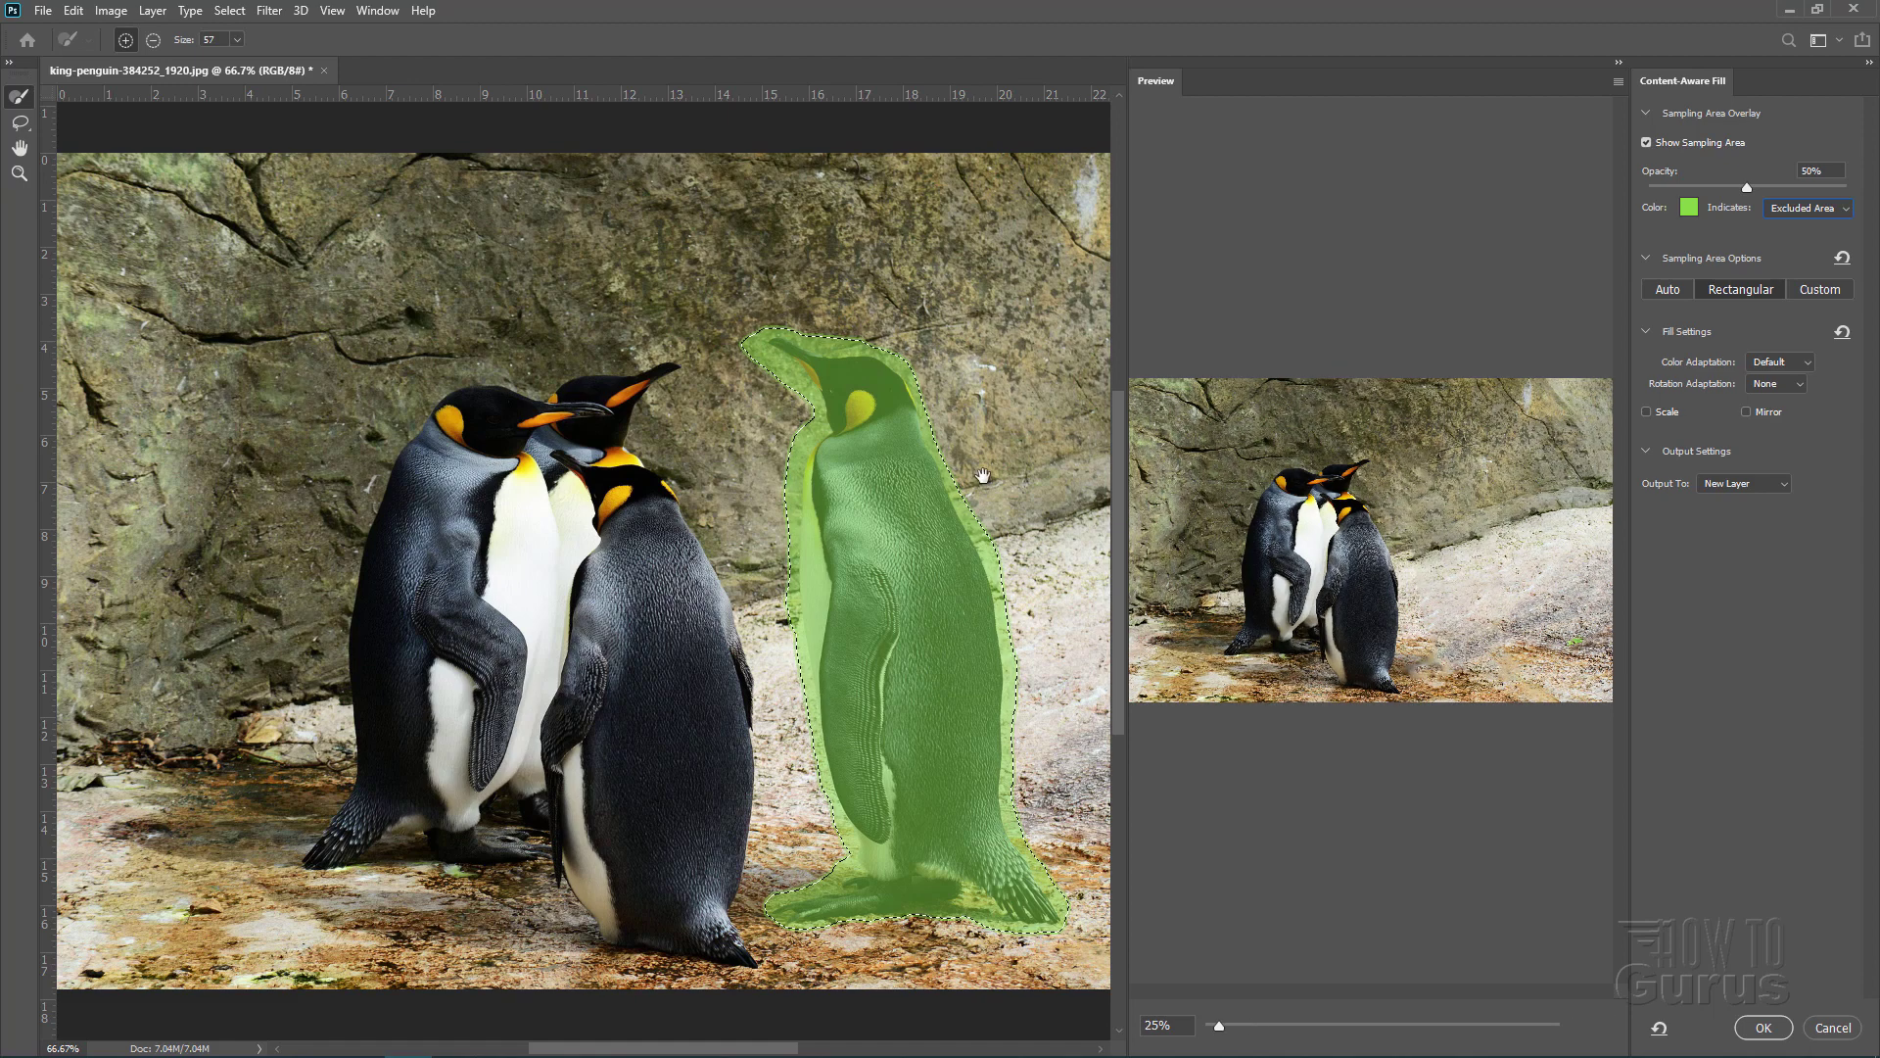
{"action": "left_click", "coordinate": [1820, 290]}
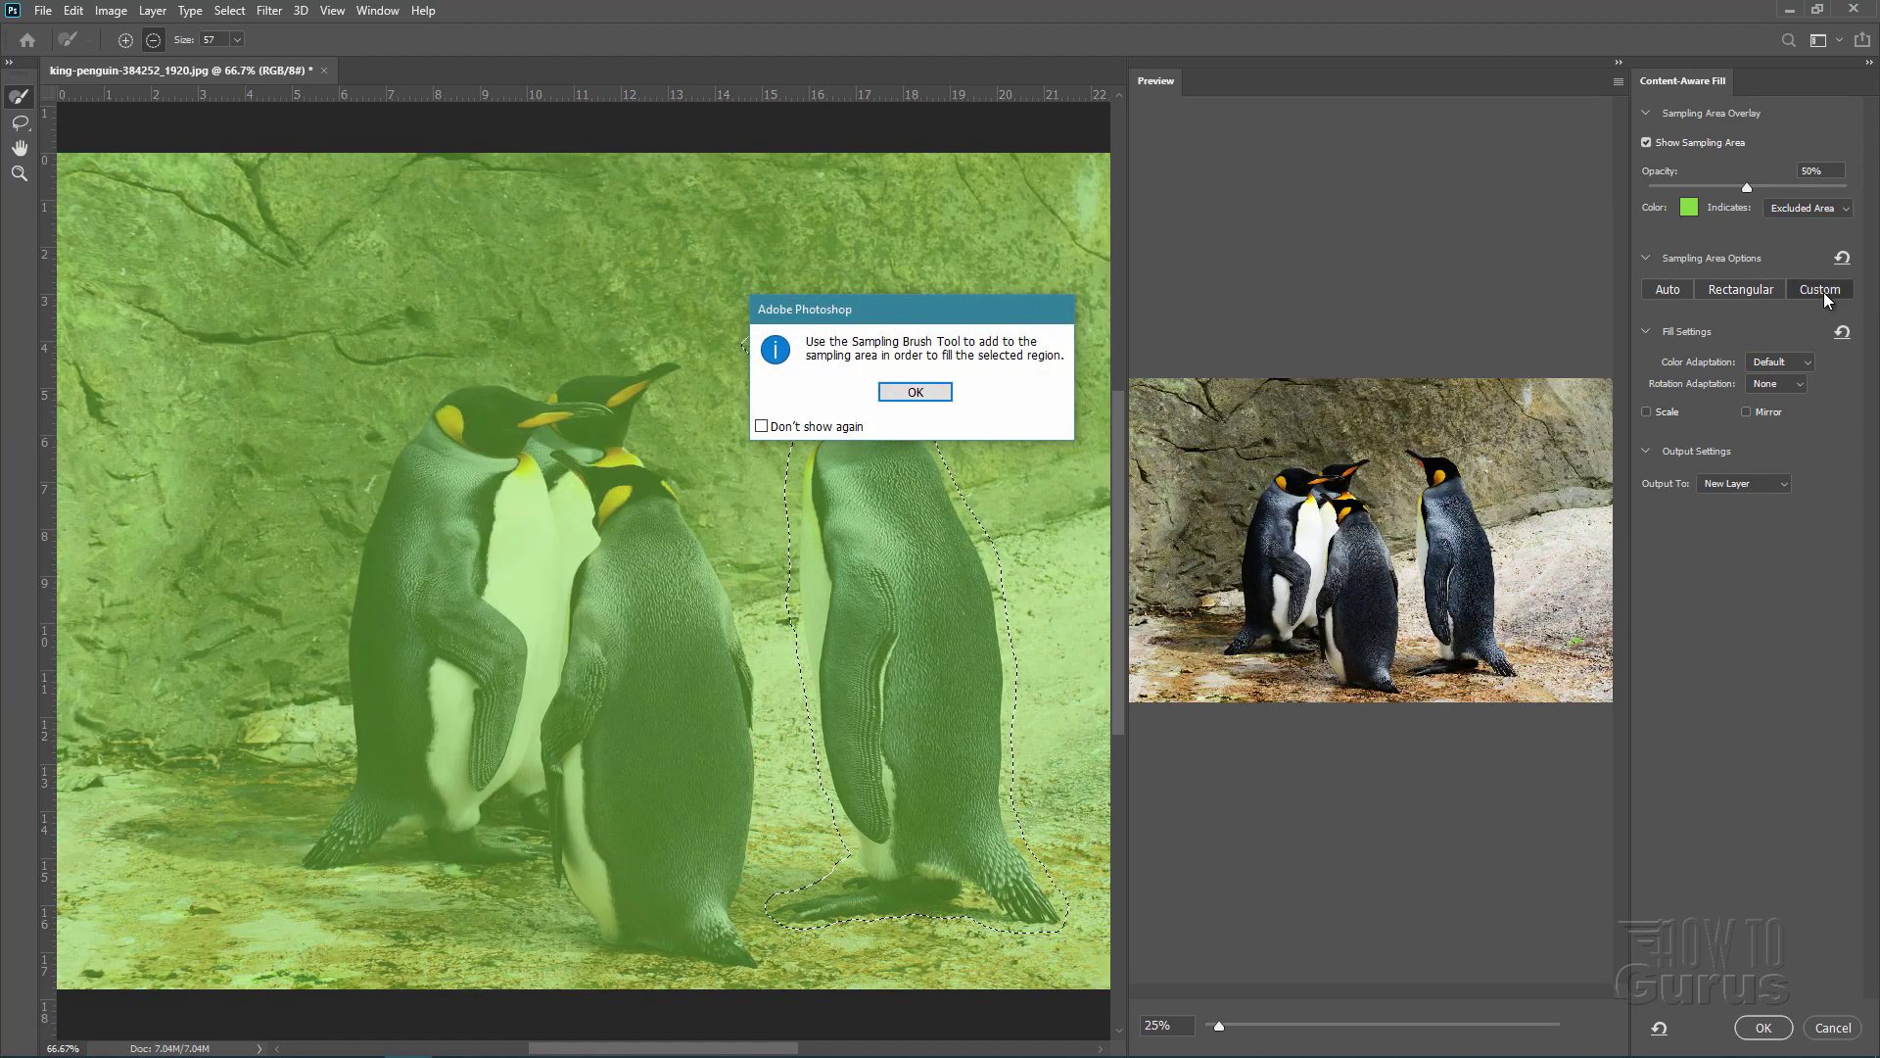
{"action": "left_click", "coordinate": [913, 392]}
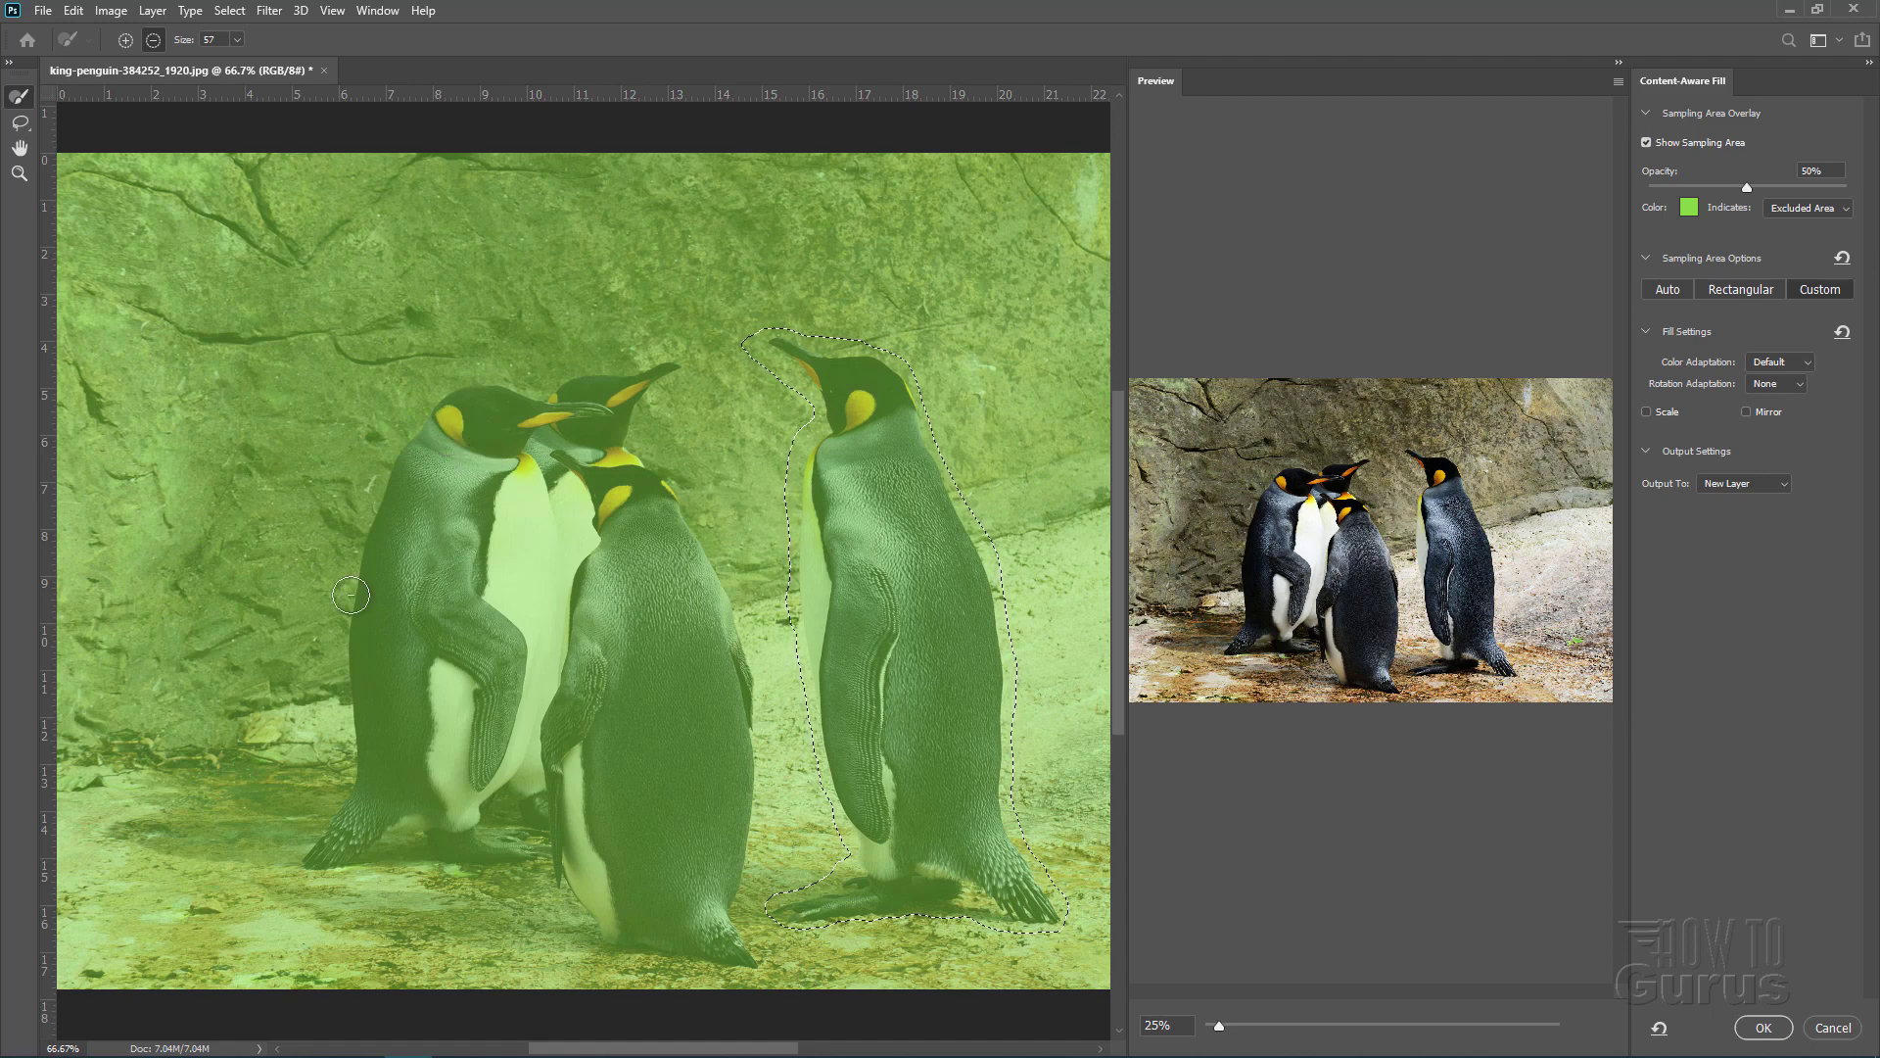
- Subtract the upper-left rock and right-side rock strips from sampling, then return to Auto sampling
{"action": "left_click", "coordinate": [153, 47]}
{"action": "mouse_move", "coordinate": [205, 262]}
{"action": "left_mouse_down"}
{"action": "mouse_move", "coordinate": [113, 280]}
{"action": "mouse_move", "coordinate": [215, 286]}
{"action": "mouse_move", "coordinate": [165, 340]}
{"action": "mouse_move", "coordinate": [181, 377]}
{"action": "mouse_move", "coordinate": [86, 433]}
{"action": "mouse_move", "coordinate": [136, 467]}
{"action": "mouse_move", "coordinate": [195, 320]}
{"action": "mouse_move", "coordinate": [219, 456]}
{"action": "mouse_move", "coordinate": [262, 381]}
{"action": "mouse_move", "coordinate": [246, 293]}
{"action": "mouse_move", "coordinate": [91, 303]}
{"action": "mouse_move", "coordinate": [60, 425]}
{"action": "mouse_move", "coordinate": [69, 568]}
{"action": "mouse_move", "coordinate": [83, 407]}
{"action": "mouse_move", "coordinate": [158, 567]}
{"action": "mouse_move", "coordinate": [198, 555]}
{"action": "mouse_move", "coordinate": [257, 430]}
{"action": "mouse_move", "coordinate": [209, 659]}
{"action": "mouse_move", "coordinate": [142, 666]}
{"action": "mouse_move", "coordinate": [56, 584]}
{"action": "mouse_move", "coordinate": [109, 718]}
{"action": "mouse_move", "coordinate": [159, 692]}
{"action": "mouse_move", "coordinate": [182, 647]}
{"action": "mouse_move", "coordinate": [231, 727]}
{"action": "mouse_move", "coordinate": [226, 709]}
{"action": "mouse_move", "coordinate": [211, 852]}
{"action": "mouse_move", "coordinate": [152, 830]}
{"action": "mouse_move", "coordinate": [247, 852]}
{"action": "mouse_move", "coordinate": [296, 331]}
{"action": "mouse_move", "coordinate": [299, 648]}
{"action": "mouse_move", "coordinate": [269, 568]}
{"action": "mouse_move", "coordinate": [262, 866]}
{"action": "mouse_move", "coordinate": [225, 987]}
{"action": "mouse_move", "coordinate": [217, 898]}
{"action": "mouse_move", "coordinate": [236, 903]}
{"action": "mouse_move", "coordinate": [208, 862]}
{"action": "mouse_move", "coordinate": [171, 896]}
{"action": "mouse_move", "coordinate": [150, 806]}
{"action": "mouse_move", "coordinate": [145, 877]}
{"action": "mouse_move", "coordinate": [170, 895]}
{"action": "mouse_move", "coordinate": [183, 990]}
{"action": "mouse_move", "coordinate": [168, 996]}
{"action": "mouse_move", "coordinate": [138, 885]}
{"action": "mouse_move", "coordinate": [107, 903]}
{"action": "mouse_move", "coordinate": [82, 995]}
{"action": "mouse_move", "coordinate": [206, 891]}
{"action": "mouse_move", "coordinate": [247, 940]}
{"action": "mouse_move", "coordinate": [262, 909]}
{"action": "mouse_move", "coordinate": [329, 979]}
{"action": "mouse_move", "coordinate": [317, 994]}
{"action": "mouse_move", "coordinate": [257, 970]}
{"action": "left_mouse_up"}
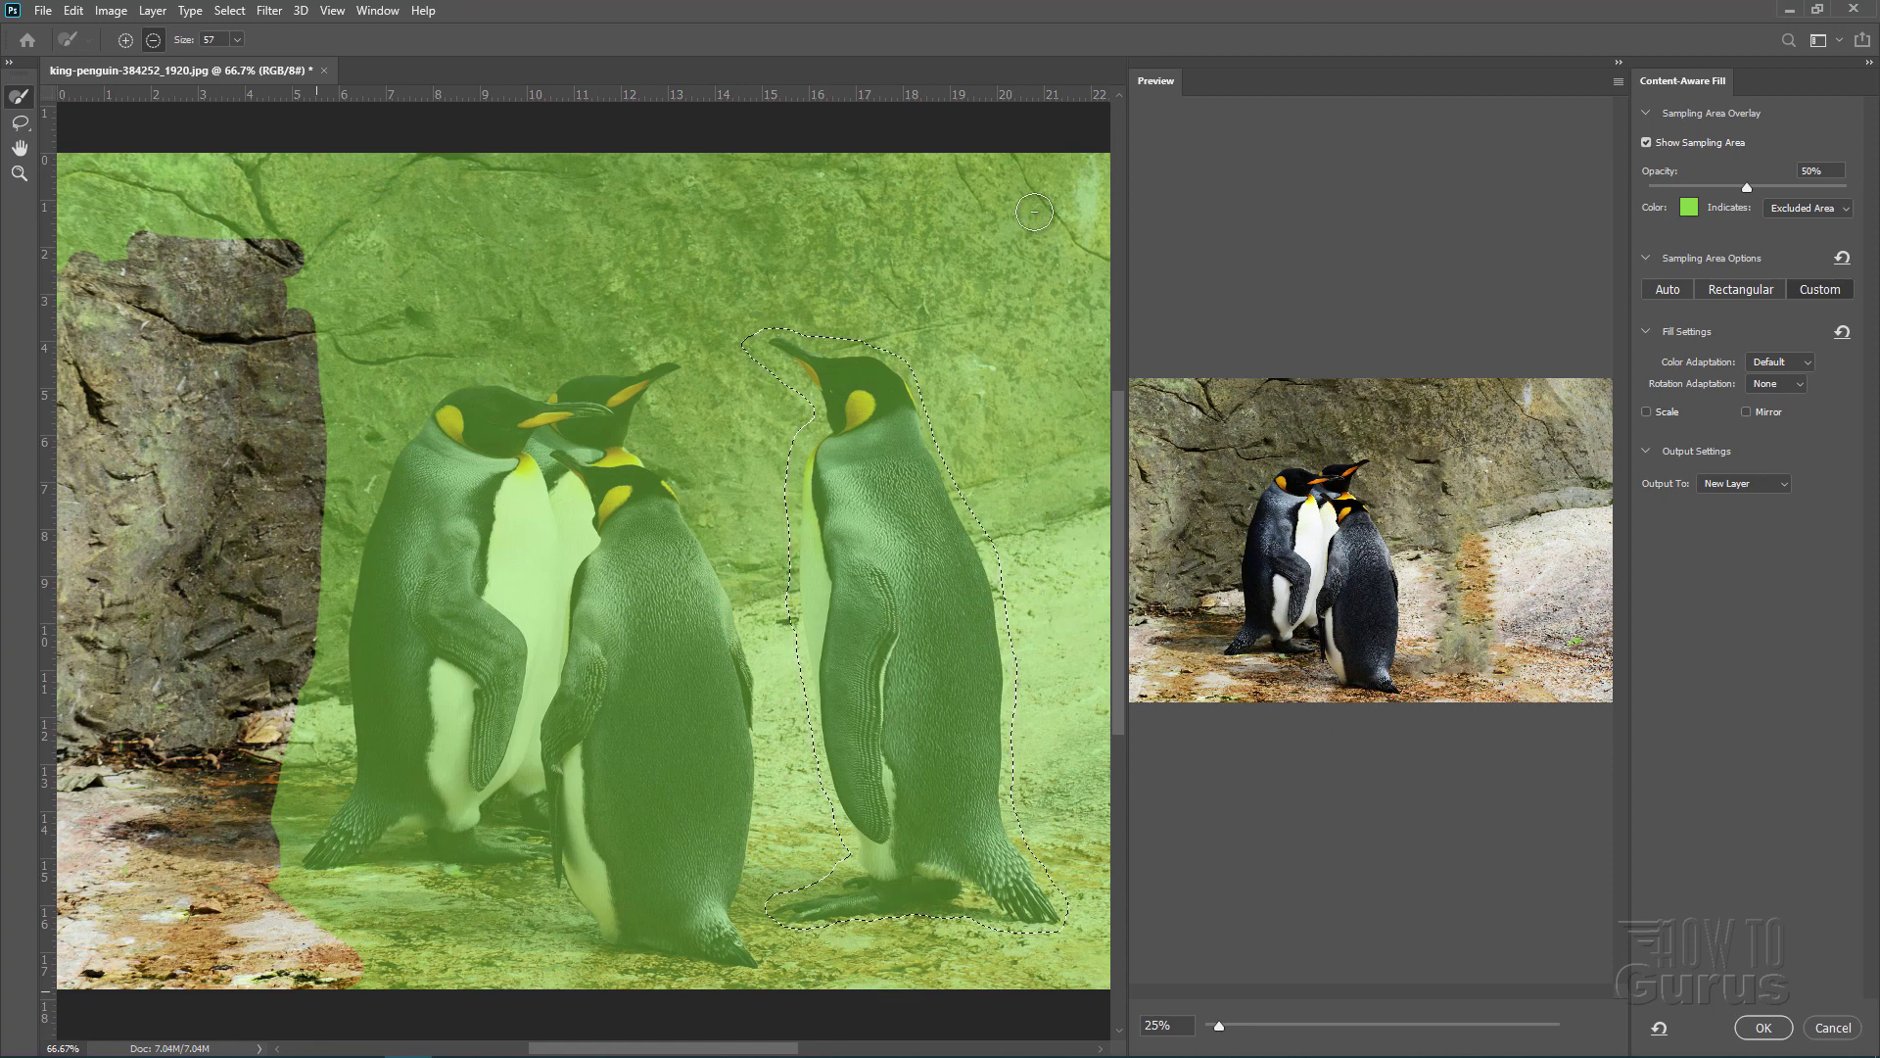
{"action": "left_click_drag", "start_coordinate": [997, 204], "coordinate": [990, 239]}
{"action": "mouse_move", "coordinate": [1012, 386]}
{"action": "left_mouse_down"}
{"action": "mouse_move", "coordinate": [1040, 587]}
{"action": "mouse_move", "coordinate": [1044, 914]}
{"action": "left_mouse_up"}
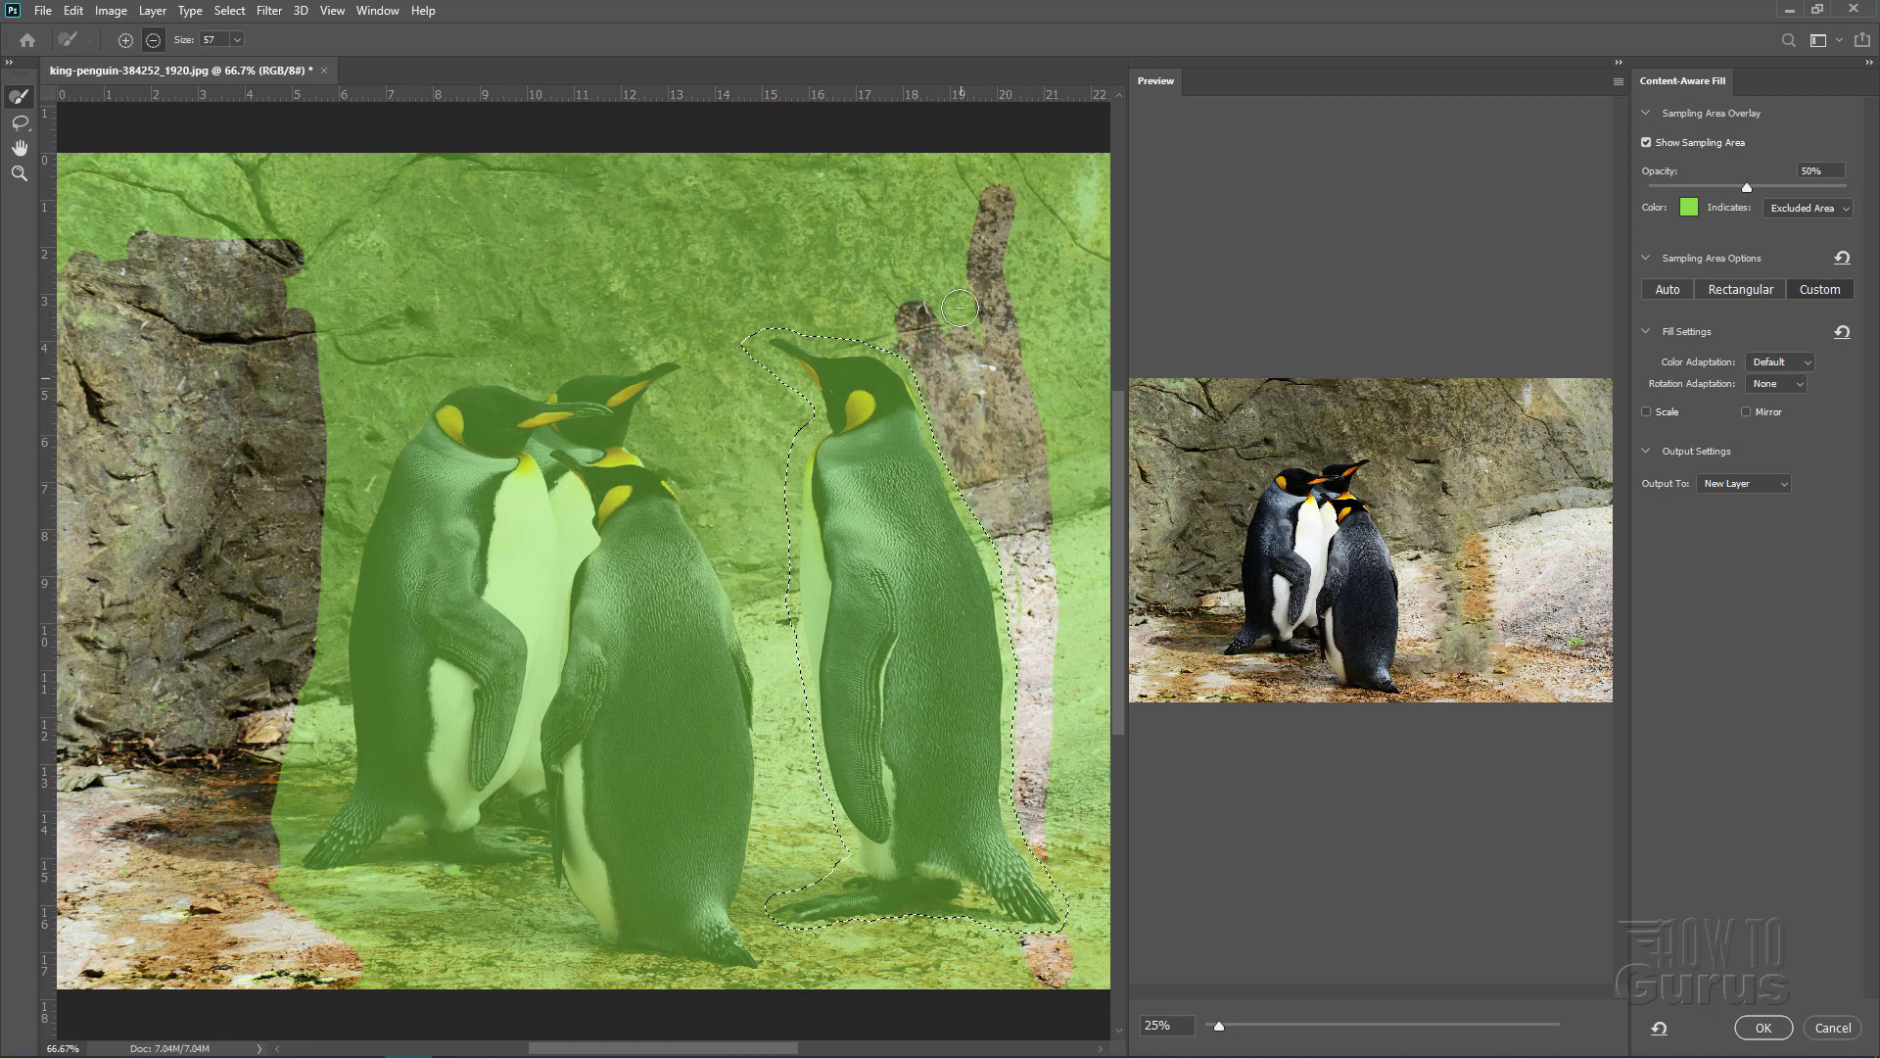
{"action": "mouse_move", "coordinate": [969, 328]}
{"action": "left_mouse_down"}
{"action": "mouse_move", "coordinate": [1088, 573]}
{"action": "mouse_move", "coordinate": [1110, 399]}
{"action": "mouse_move", "coordinate": [1073, 769]}
{"action": "mouse_move", "coordinate": [1036, 844]}
{"action": "left_mouse_up"}
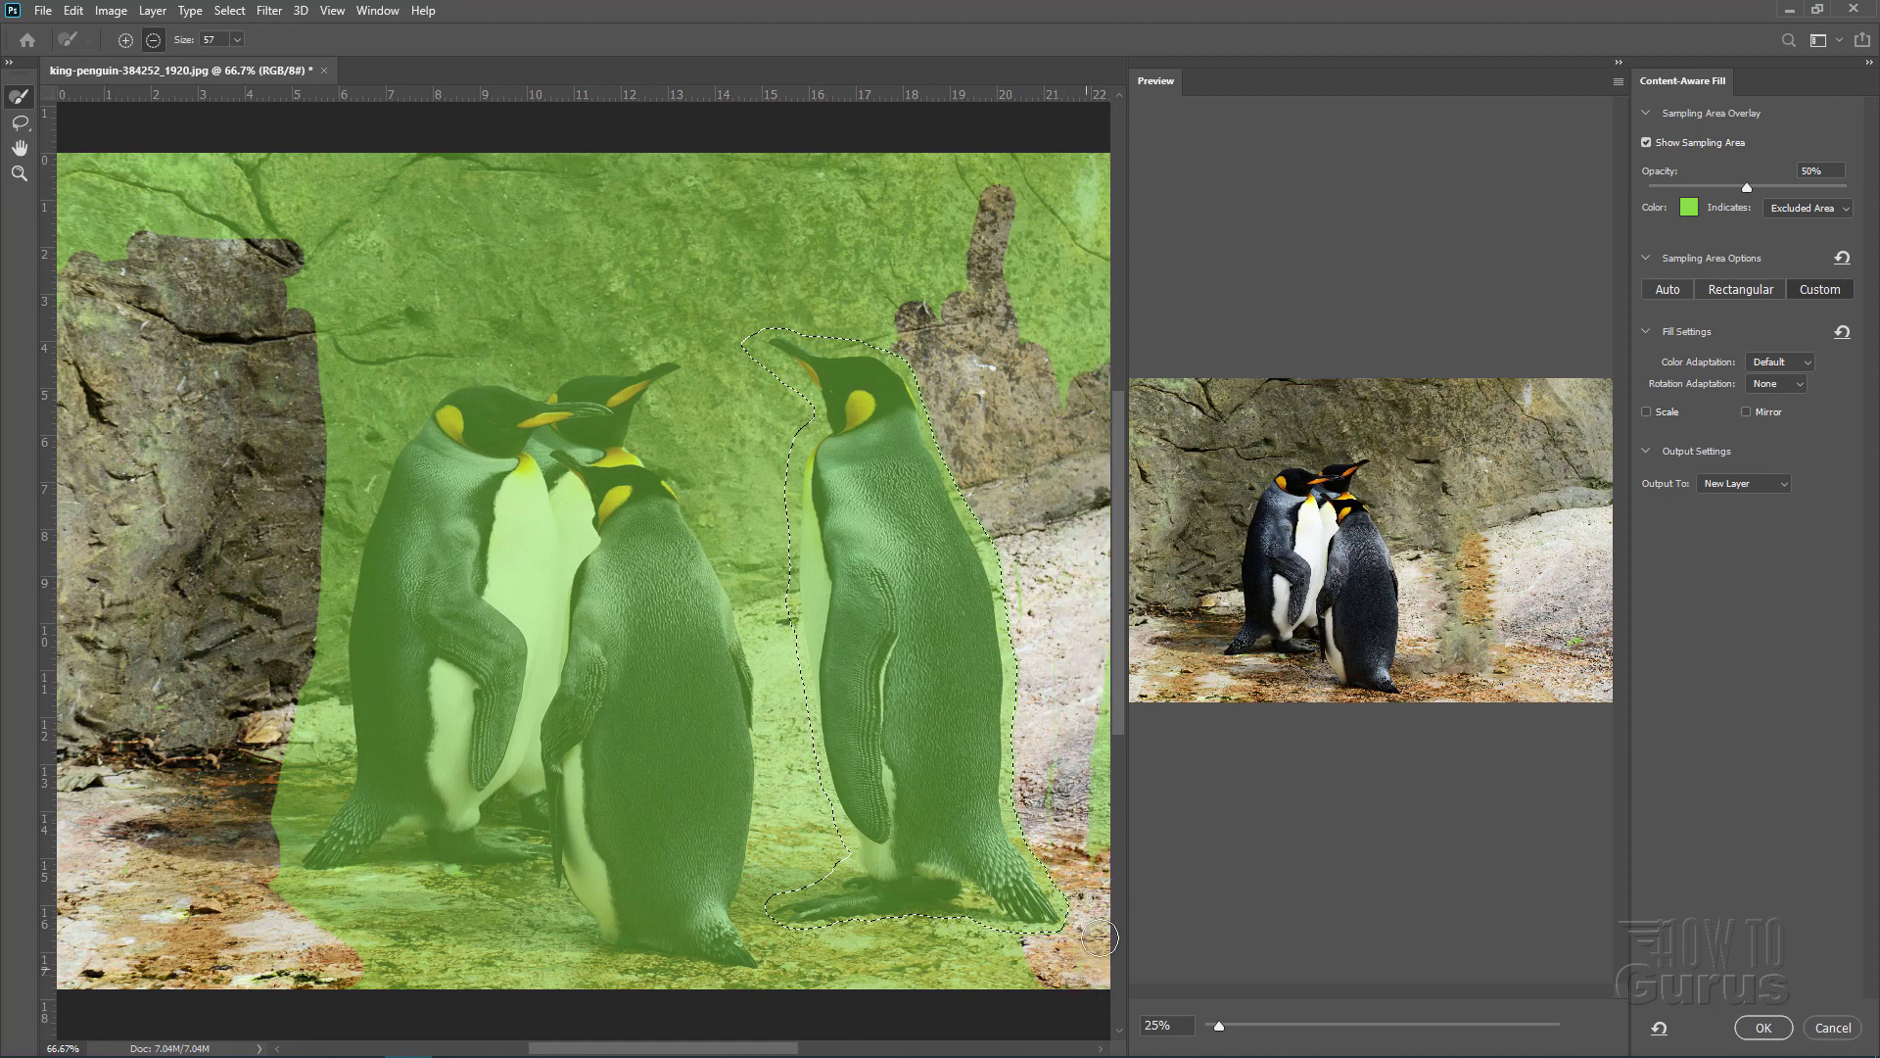
{"action": "mouse_move", "coordinate": [1106, 910]}
{"action": "left_mouse_down"}
{"action": "mouse_move", "coordinate": [1082, 710]}
{"action": "mouse_move", "coordinate": [1104, 846]}
{"action": "mouse_move", "coordinate": [1098, 694]}
{"action": "mouse_move", "coordinate": [1041, 830]}
{"action": "left_mouse_up"}
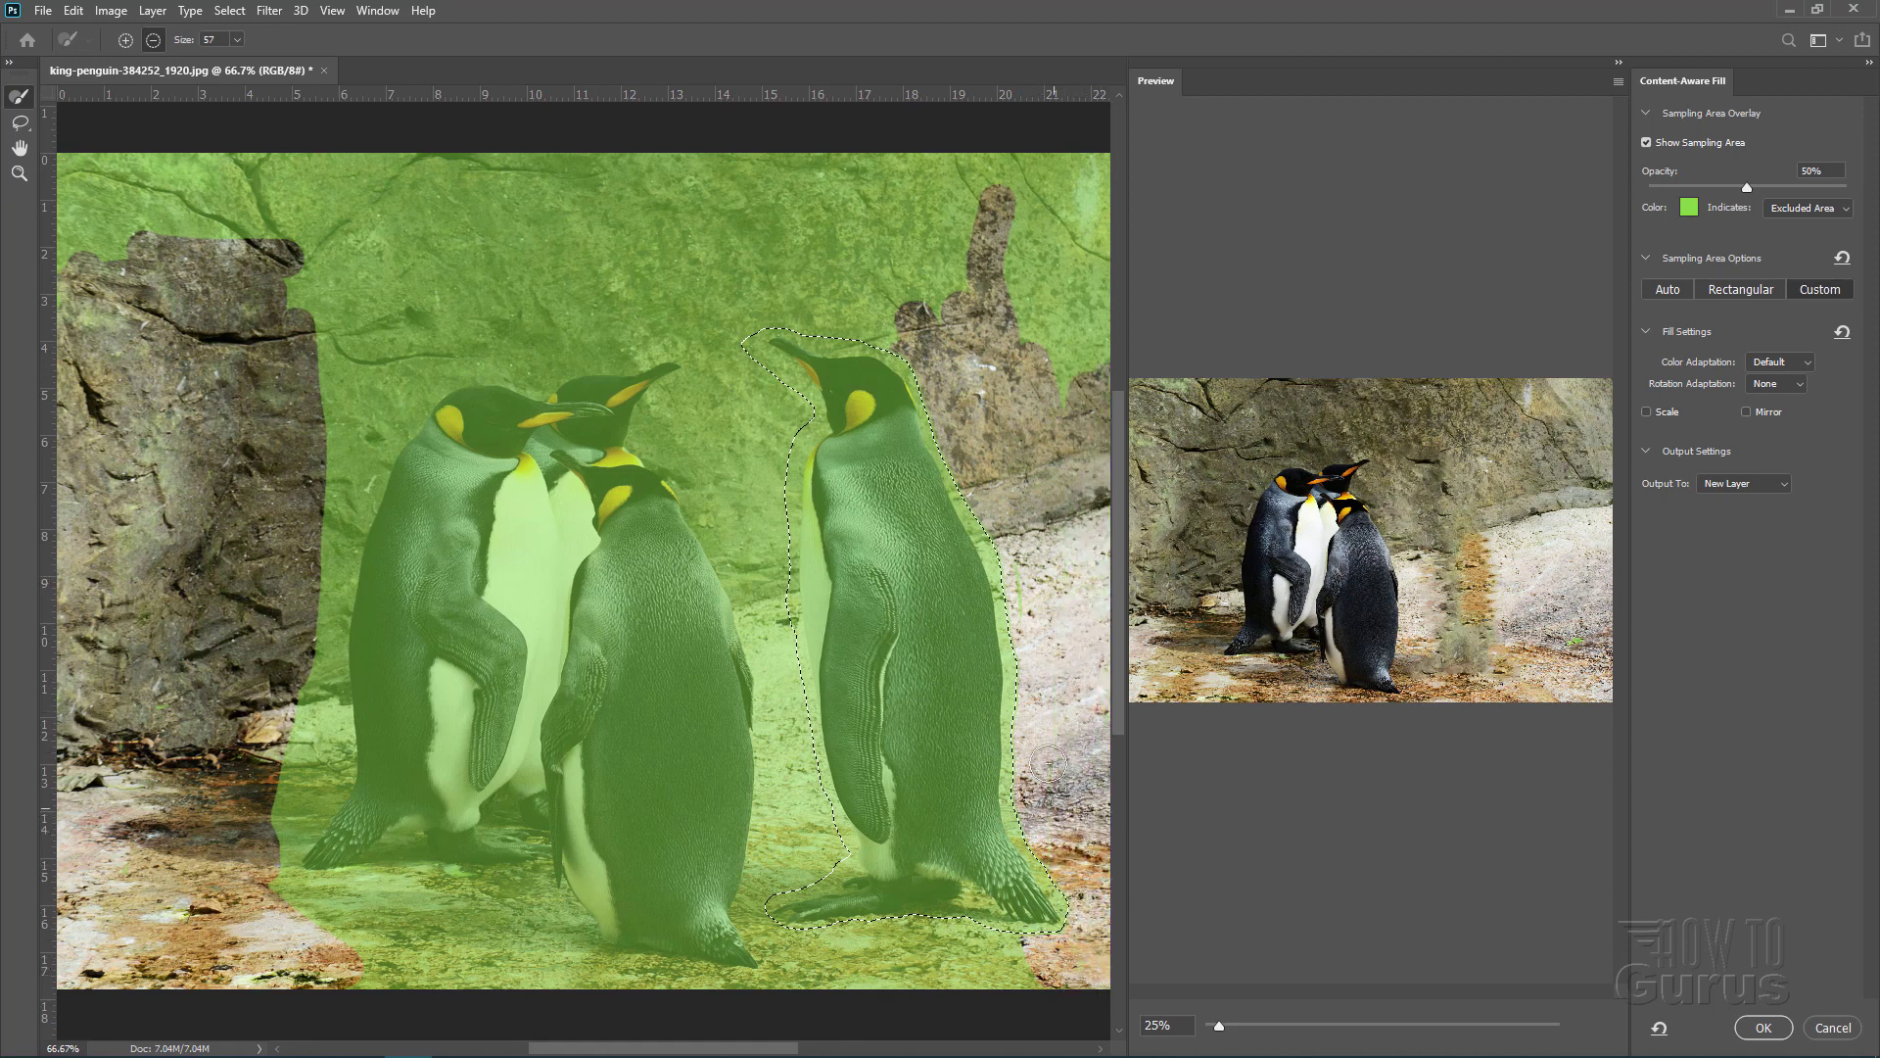
{"action": "mouse_move", "coordinate": [1065, 411]}
{"action": "left_mouse_down"}
{"action": "mouse_move", "coordinate": [1088, 336]}
{"action": "mouse_move", "coordinate": [1088, 379]}
{"action": "mouse_move", "coordinate": [1080, 302]}
{"action": "mouse_move", "coordinate": [1101, 345]}
{"action": "mouse_move", "coordinate": [1022, 355]}
{"action": "mouse_move", "coordinate": [1070, 309]}
{"action": "left_mouse_up"}
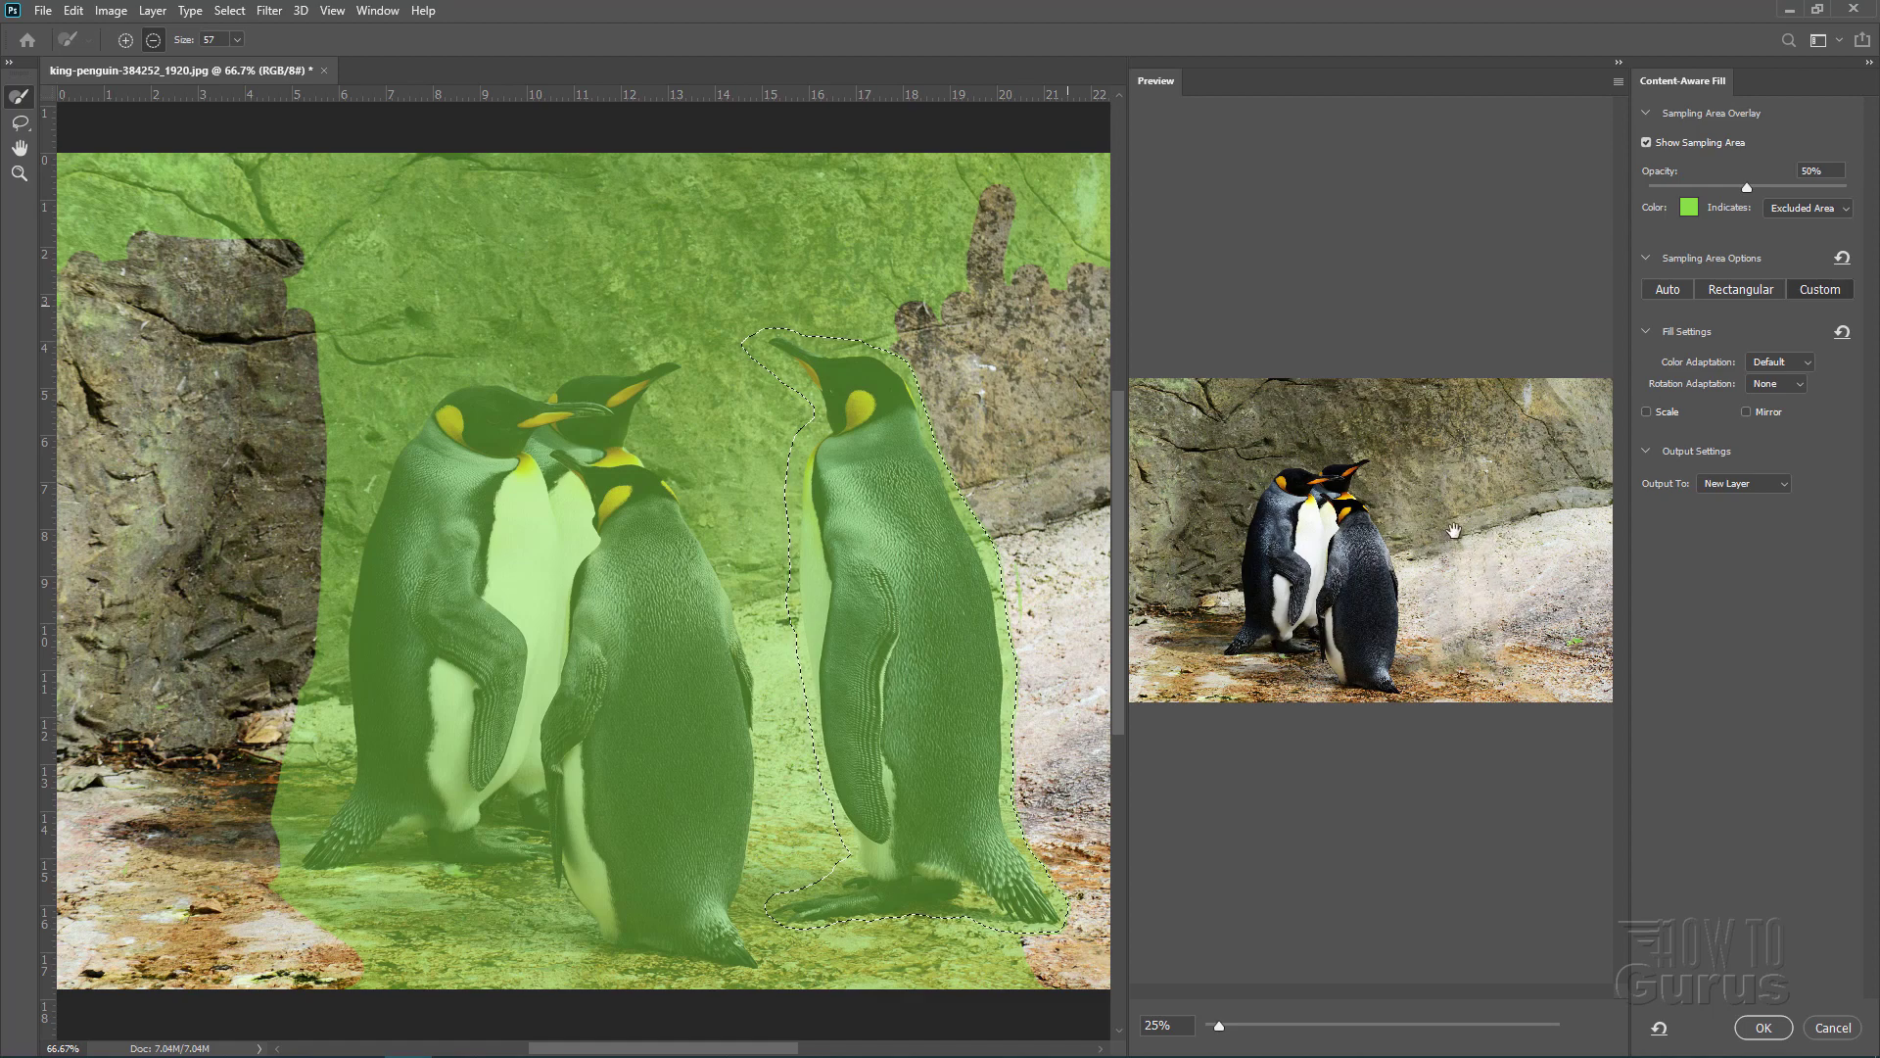
{"action": "left_click", "coordinate": [1661, 294]}
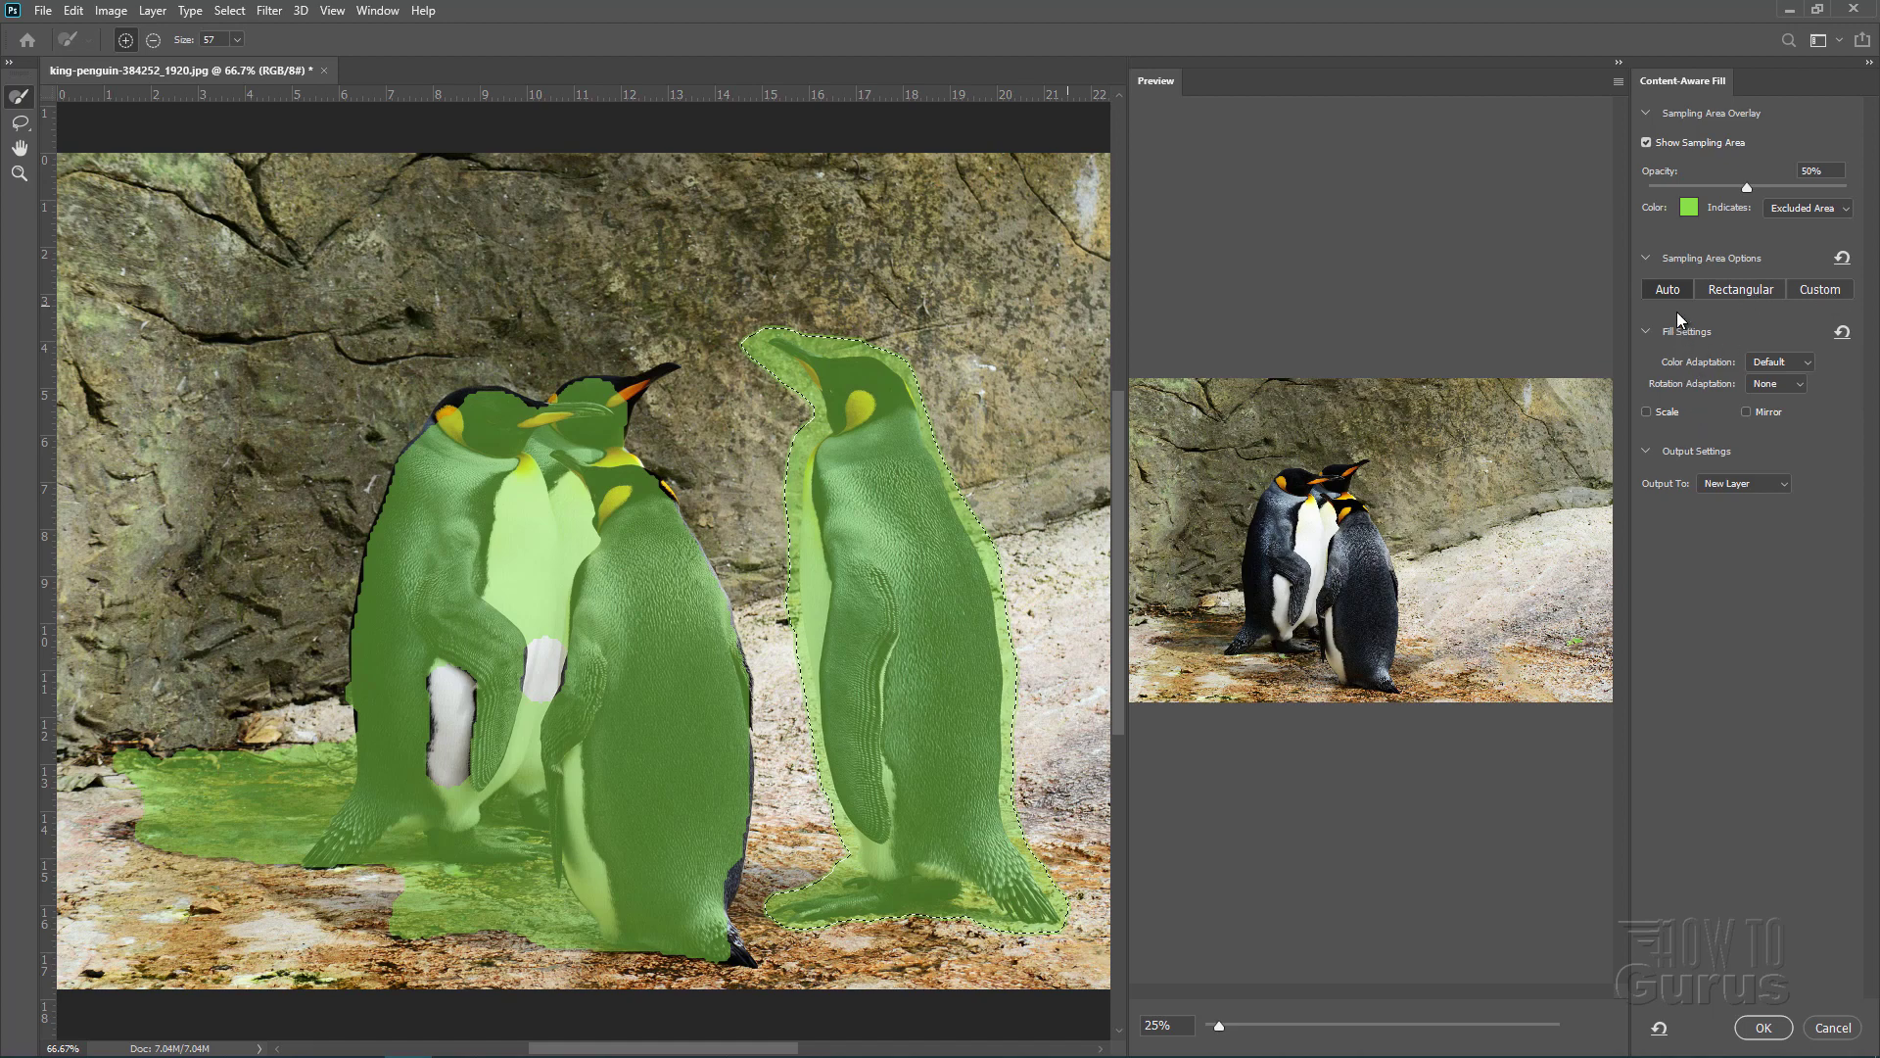
{"action": "left_click", "coordinate": [1810, 369]}
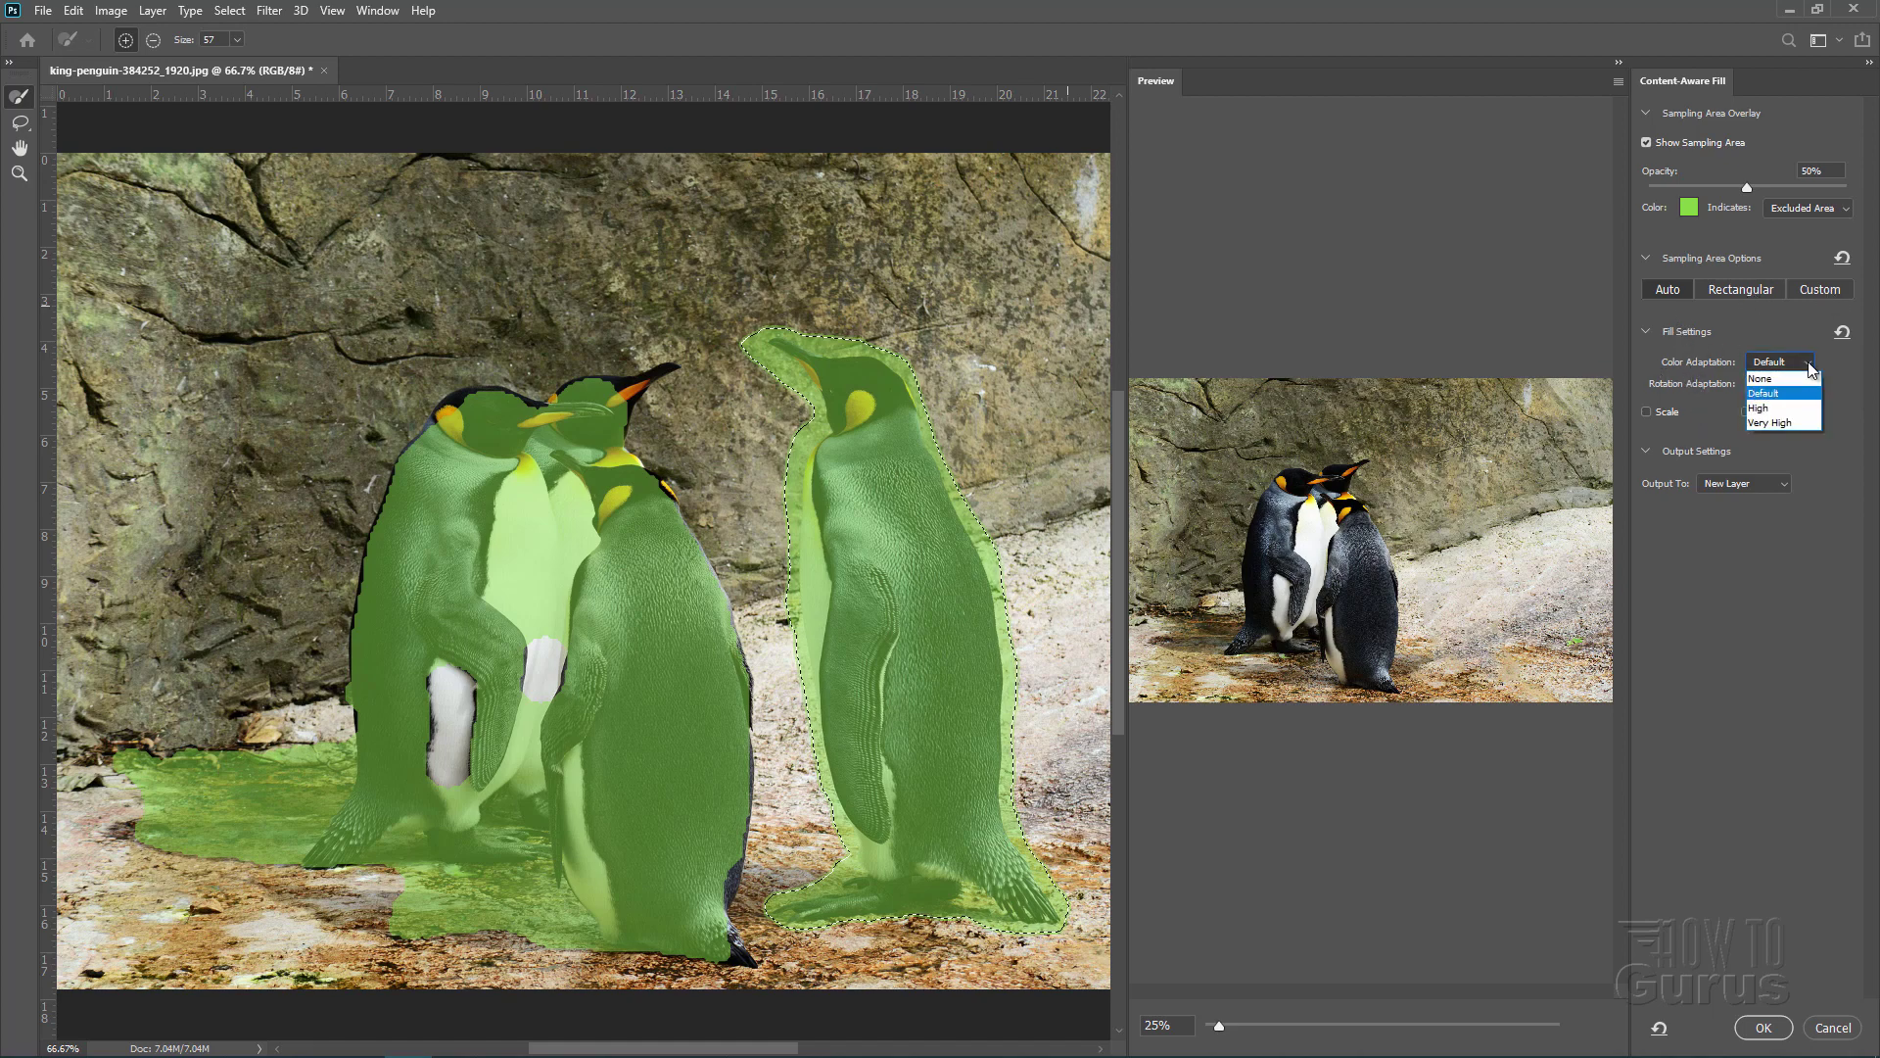
{"action": "left_click", "coordinate": [1763, 393]}
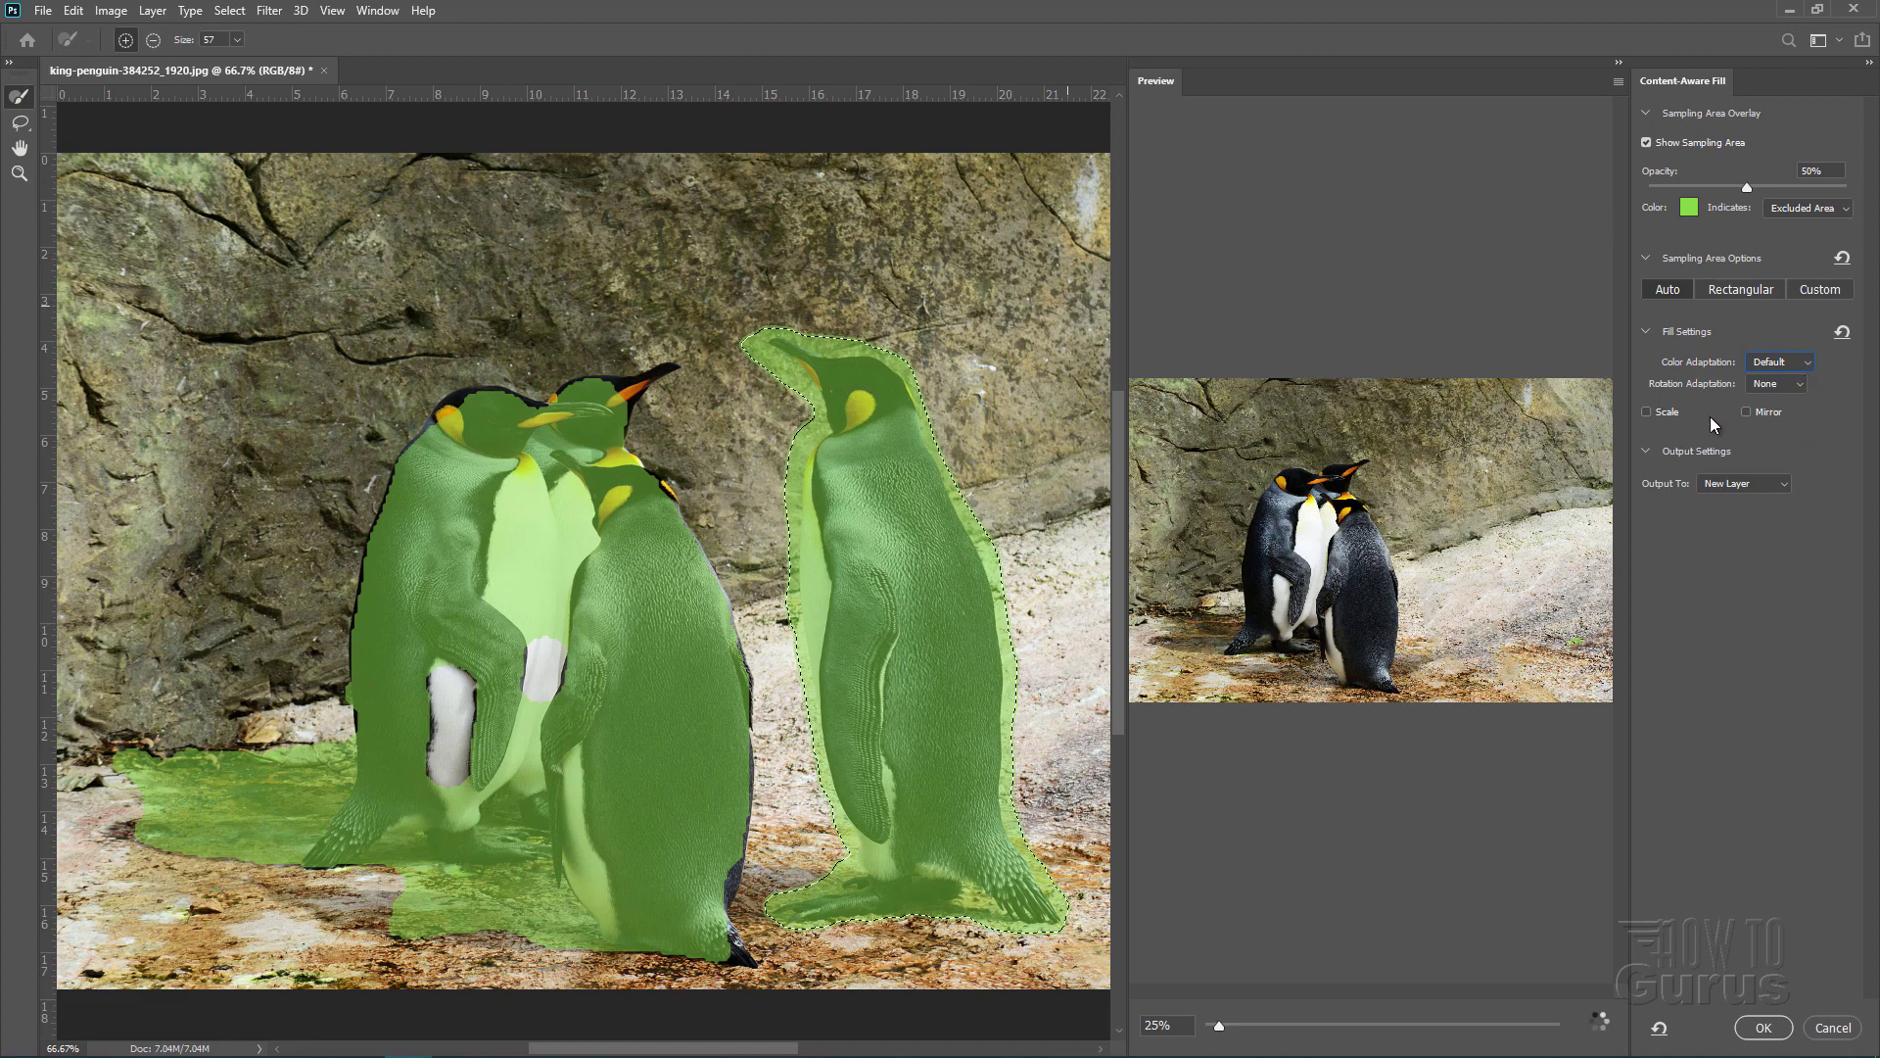
{"action": "left_click", "coordinate": [1798, 385]}
{"action": "left_click", "coordinate": [1795, 399]}
{"action": "left_click", "coordinate": [1783, 495]}
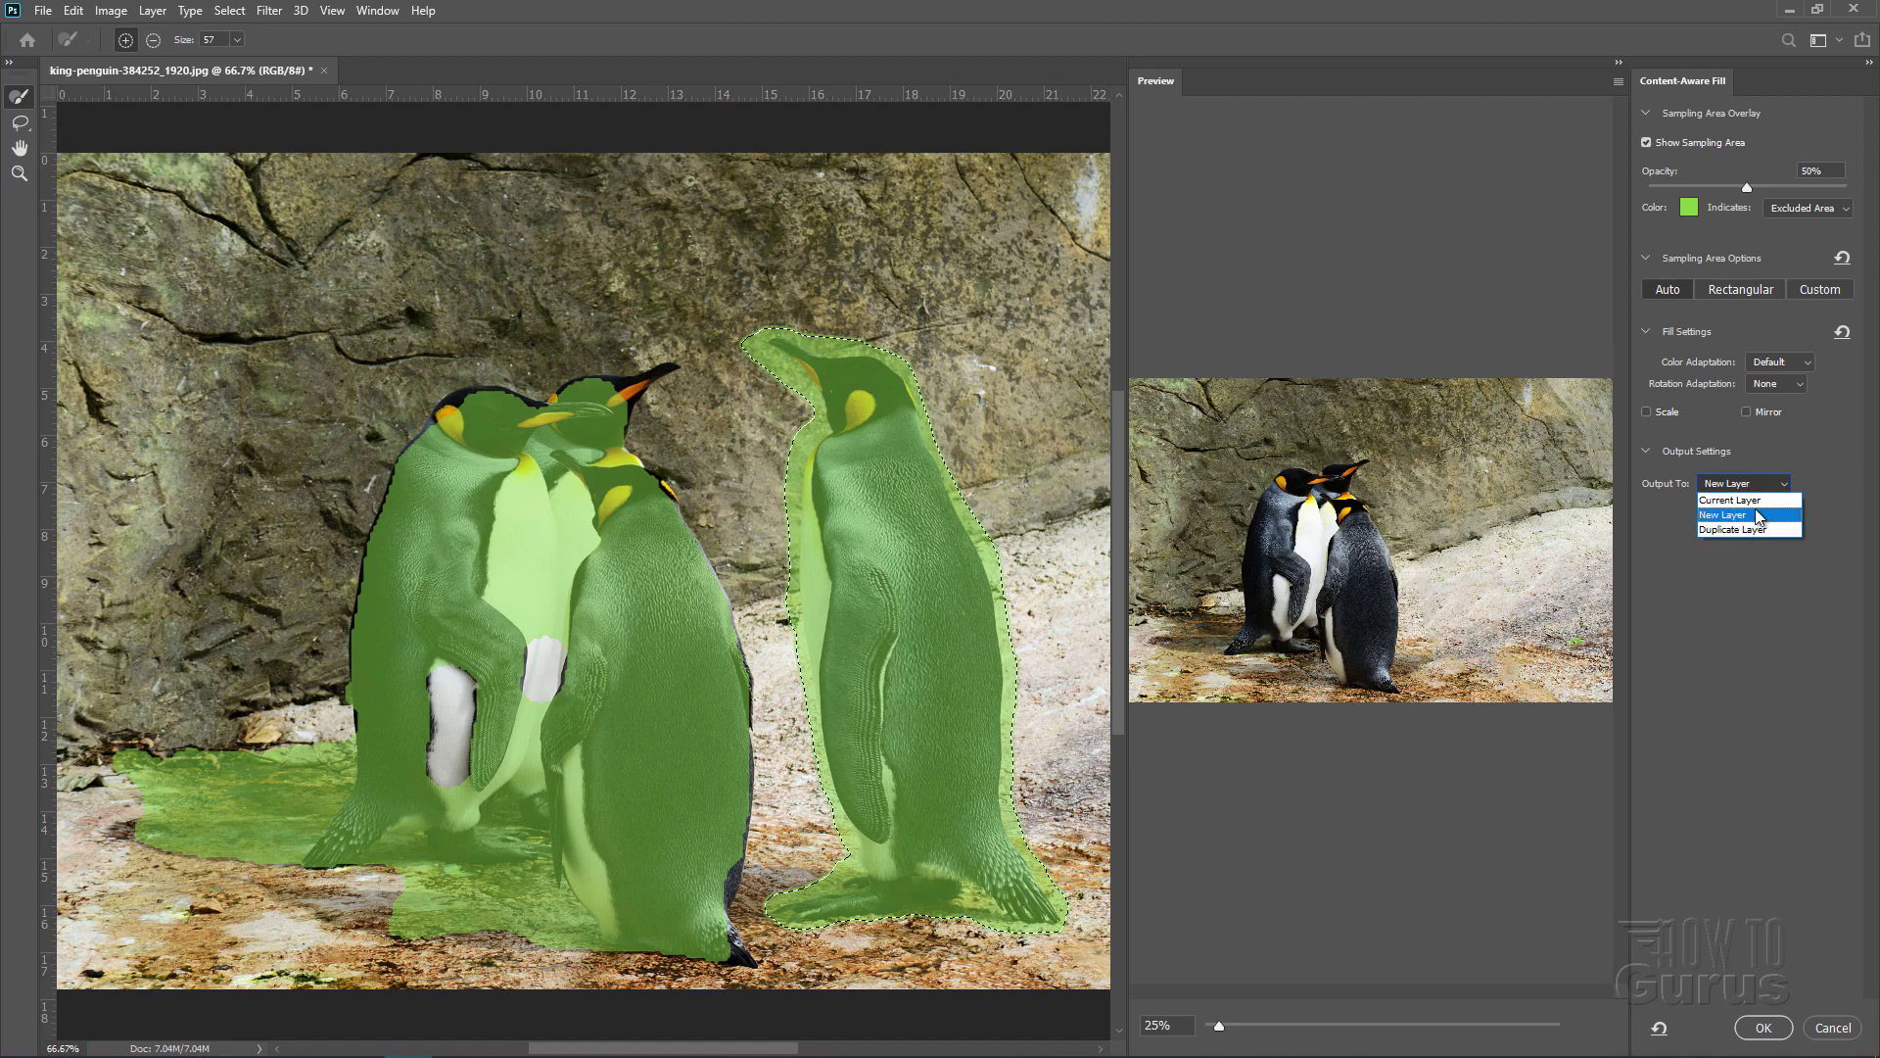
{"action": "left_click", "coordinate": [1720, 516]}
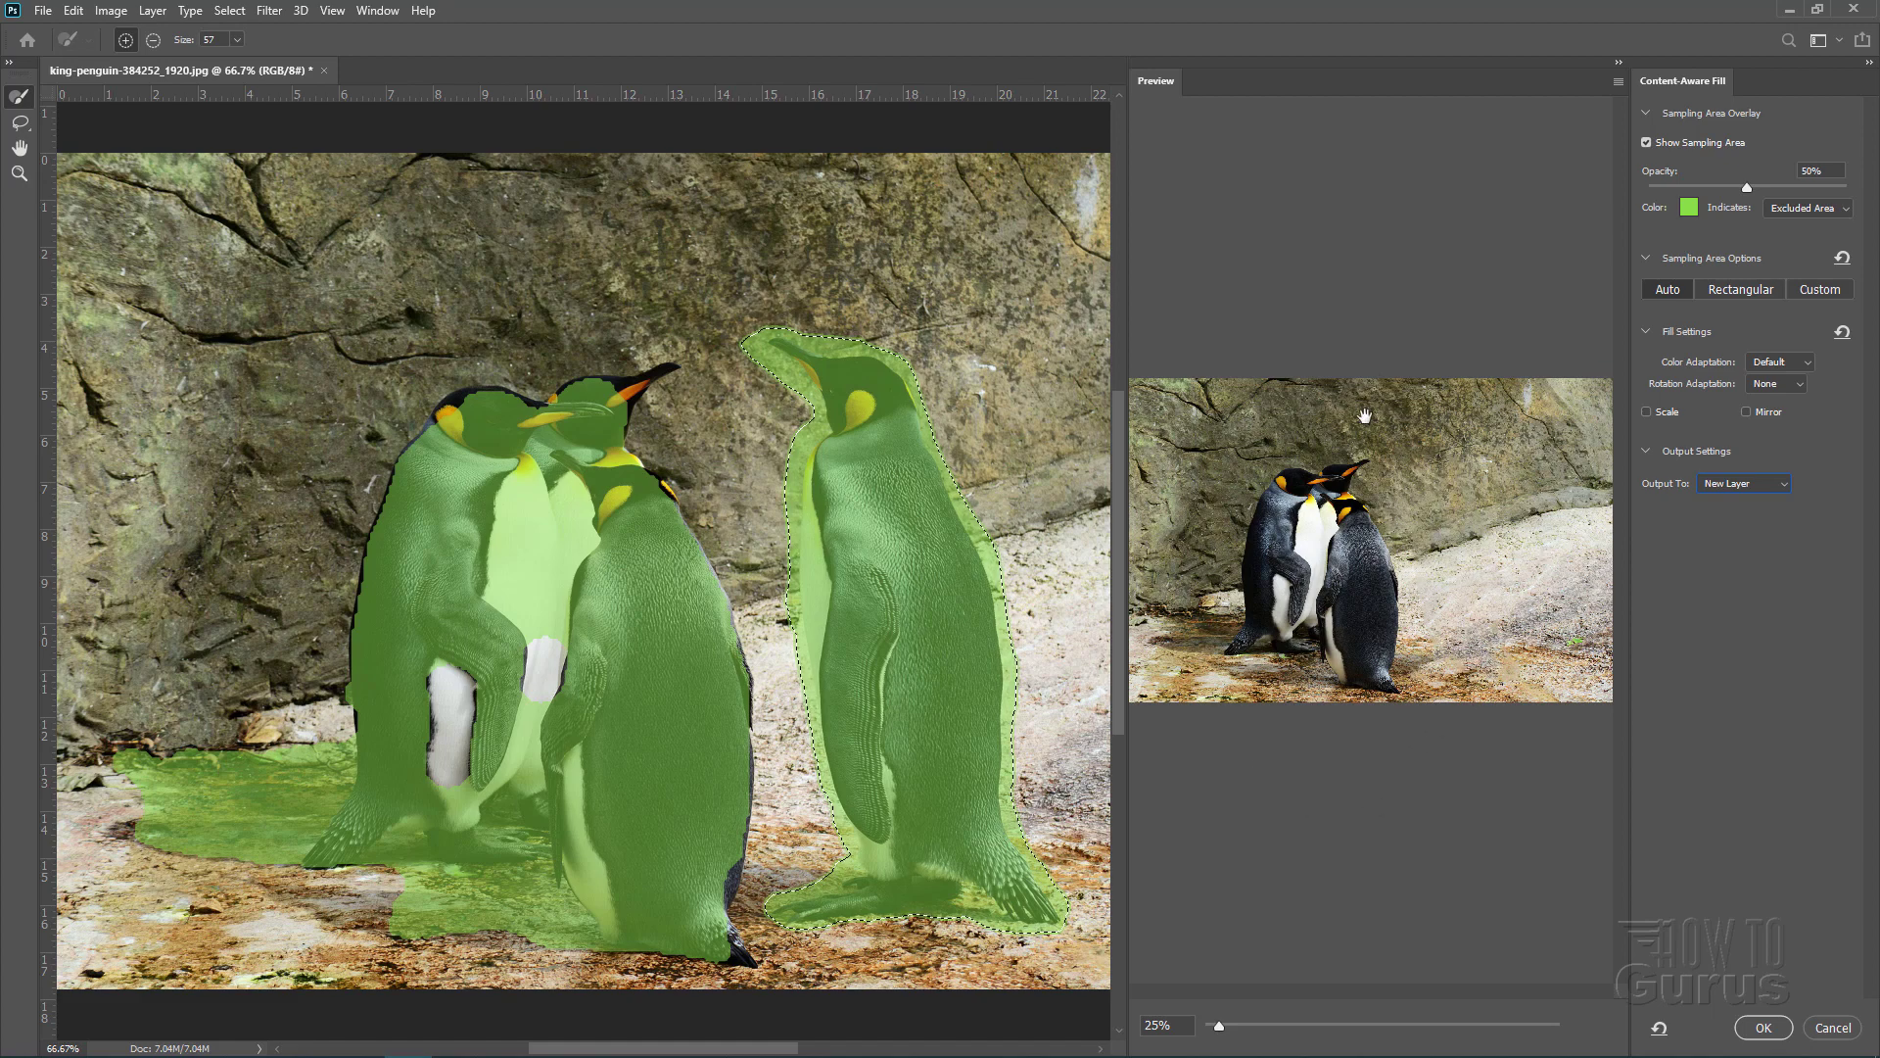
- Apply the fill to a new Background copy layer, compare it with the original, and deselect
{"action": "left_click", "coordinate": [1764, 1027]}
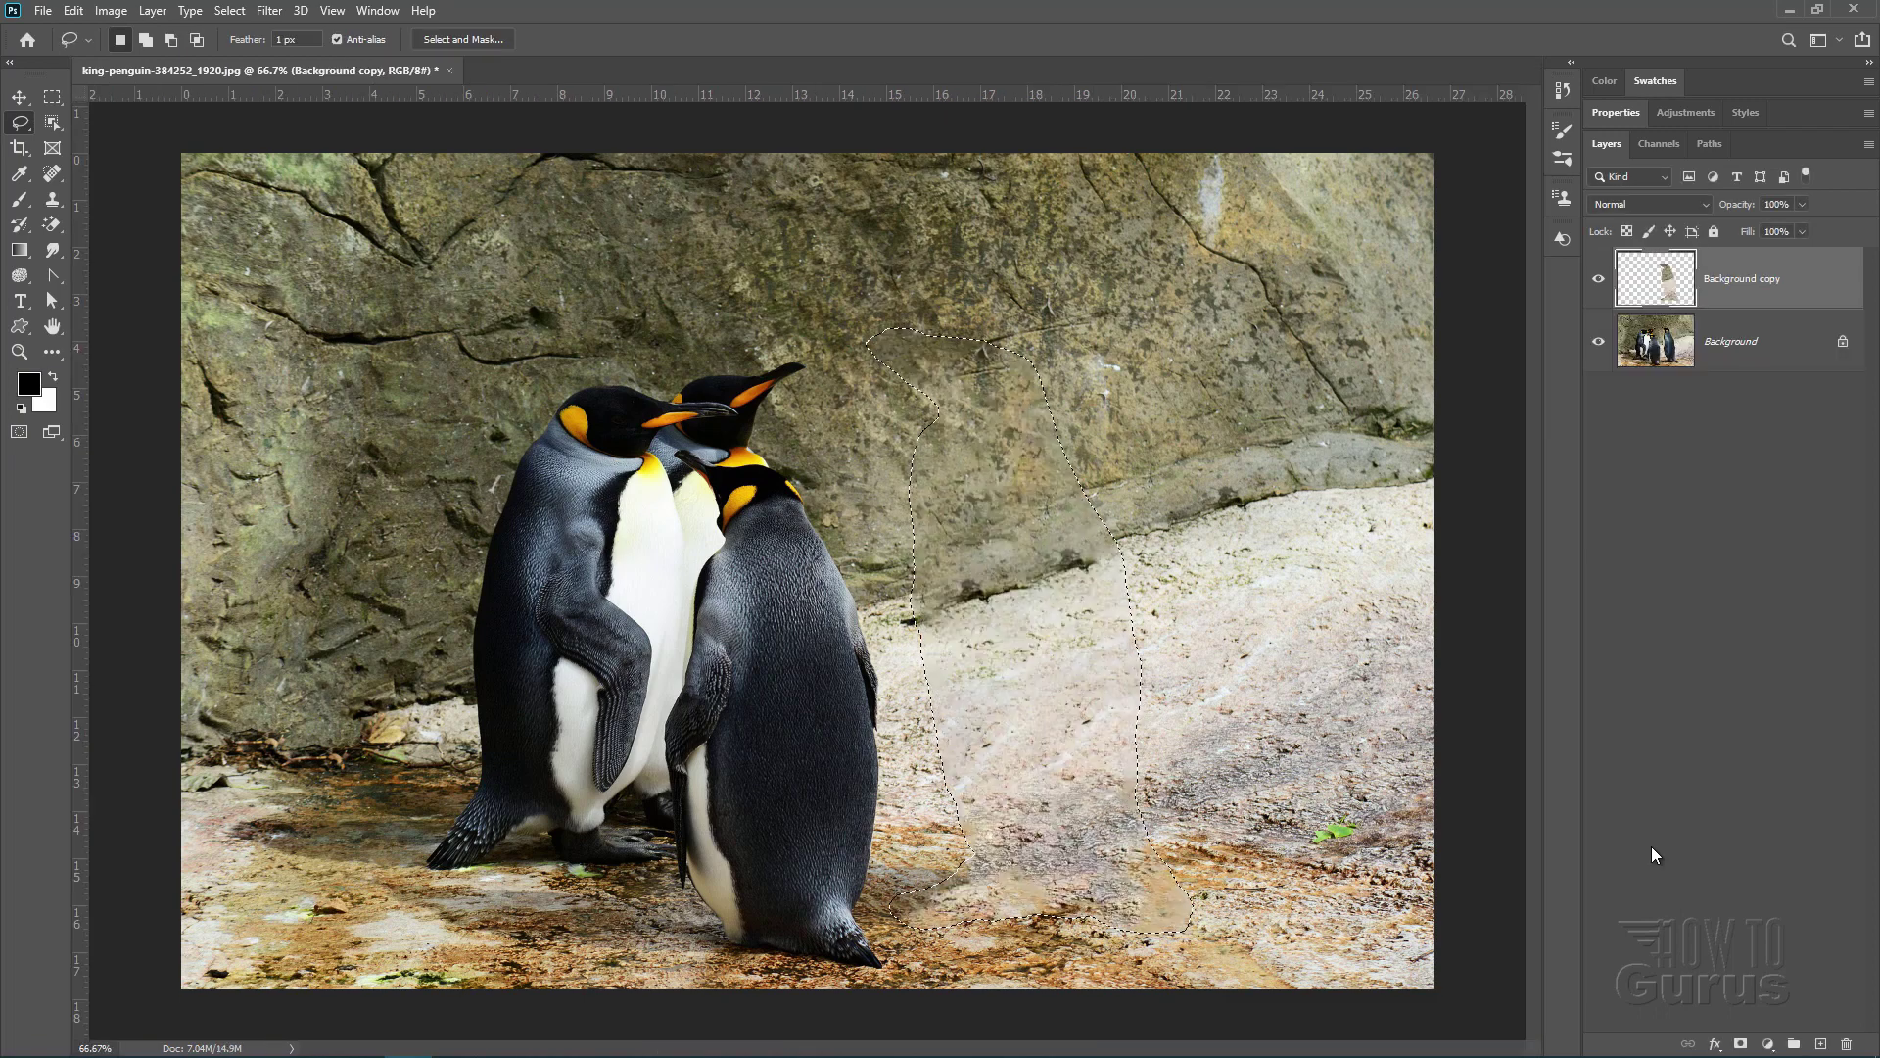
{"action": "left_click", "coordinate": [1599, 282]}
{"action": "left_click", "coordinate": [1599, 282]}
{"action": "left_click", "coordinate": [1599, 282]}
{"action": "left_click", "coordinate": [1599, 282]}
{"action": "left_click", "coordinate": [232, 11]}
{"action": "left_click", "coordinate": [245, 37]}
- With Clone Stamp, sample the rock edge on Background and paint it along the seam on Background copy
{"action": "left_click", "coordinate": [61, 202]}
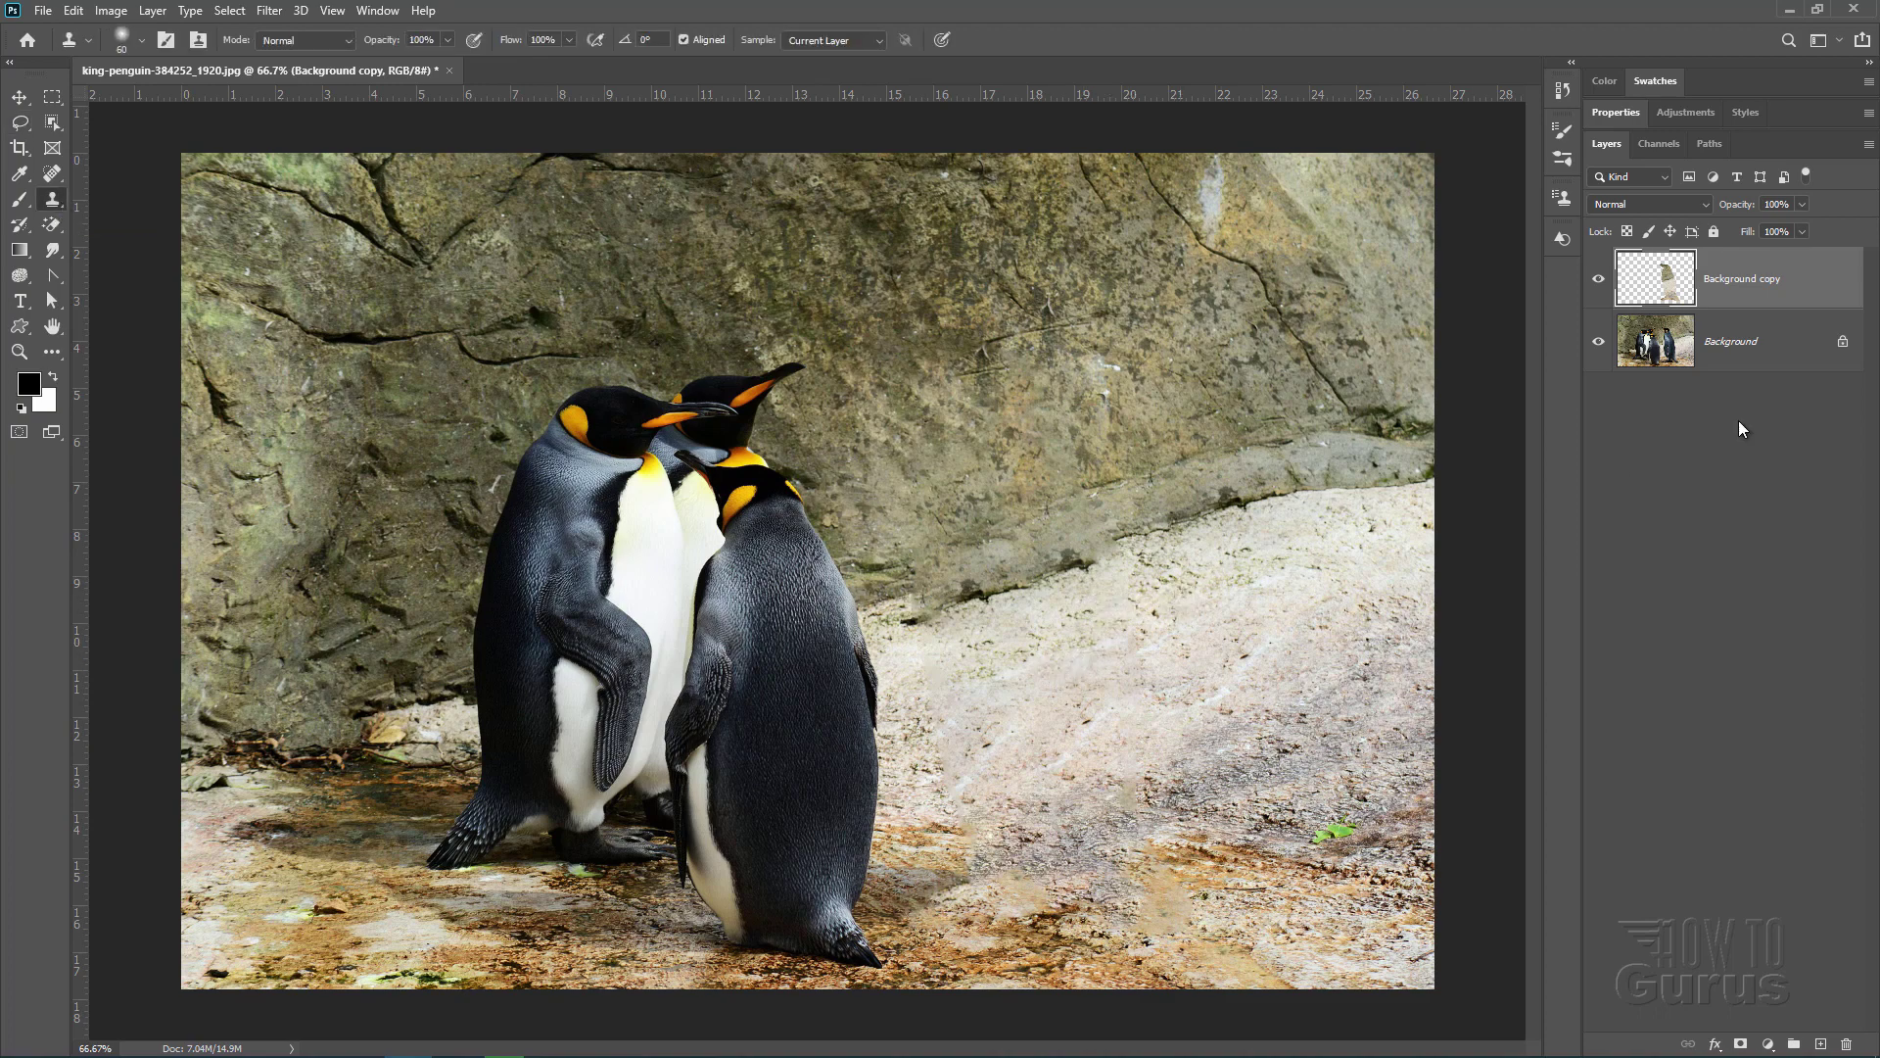
{"action": "left_click", "coordinate": [1738, 341]}
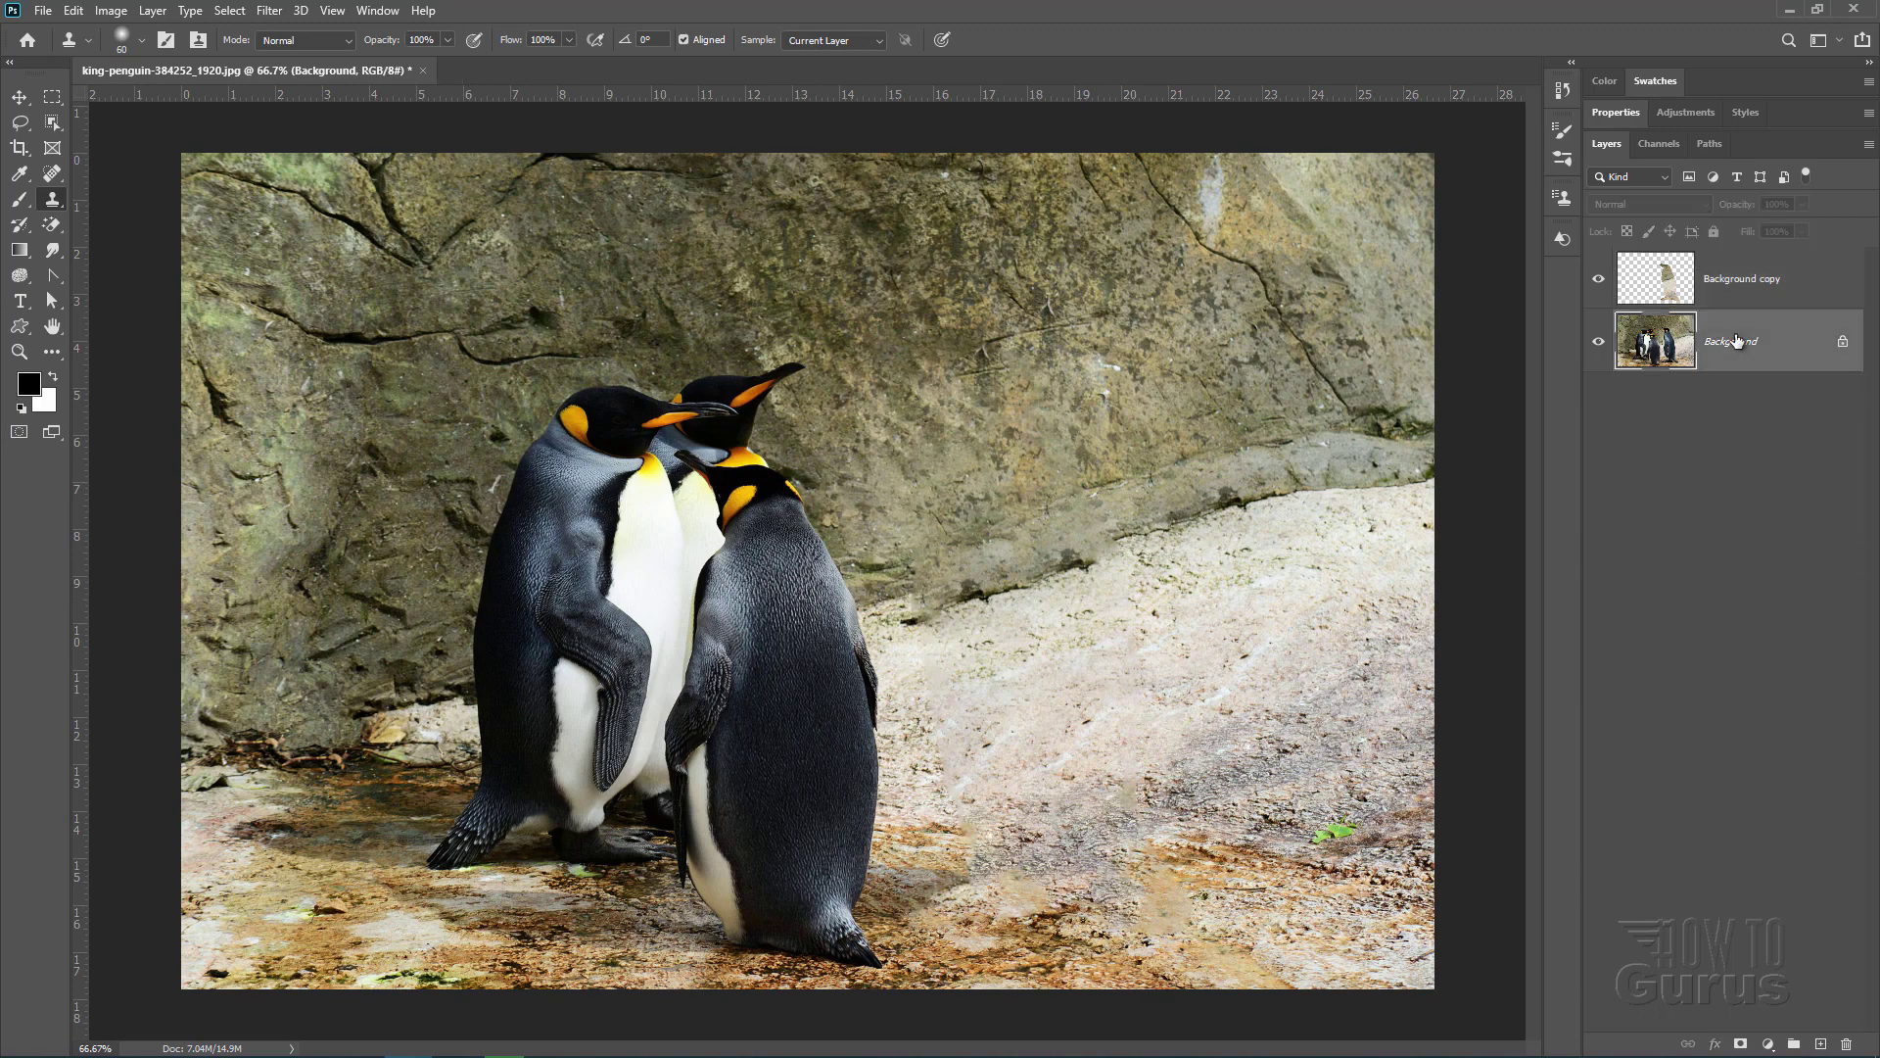
{"action": "key", "text": "alt"}
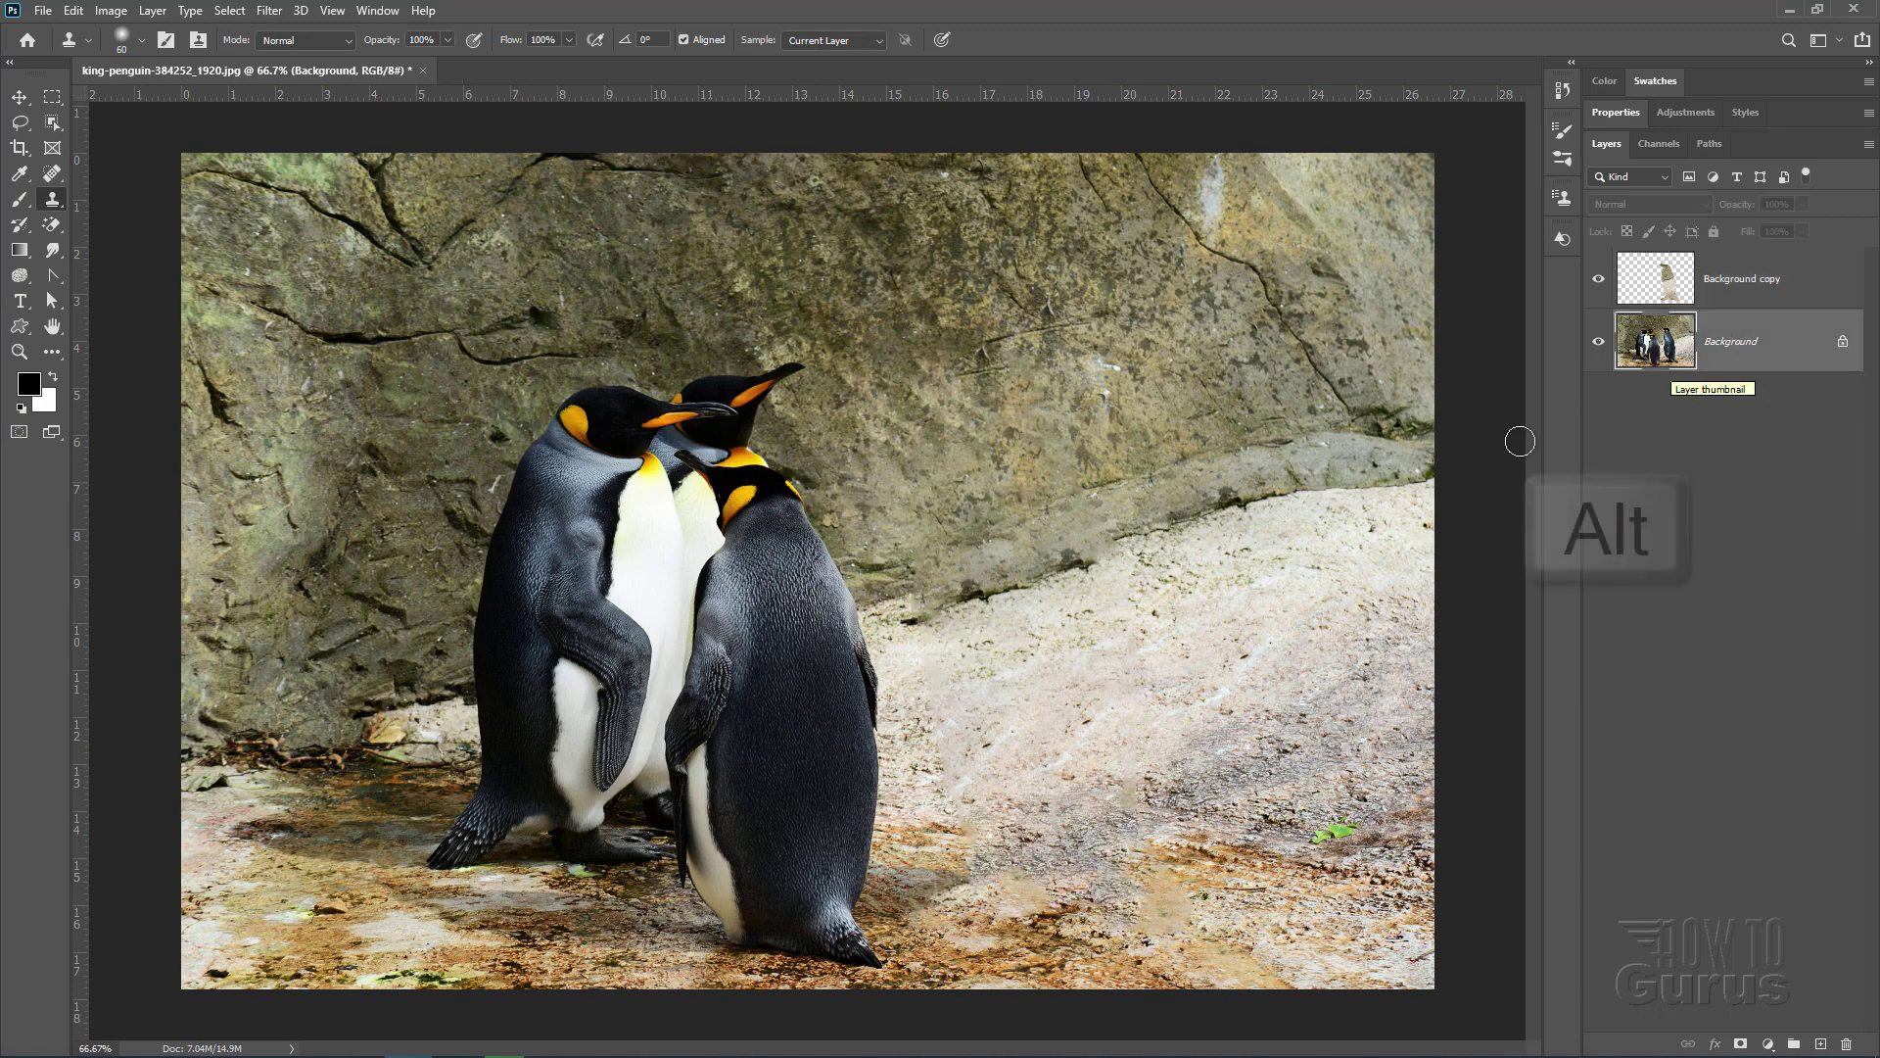
{"action": "left_click", "coordinate": [1170, 526], "text": "alt"}
{"action": "left_click", "coordinate": [1743, 282]}
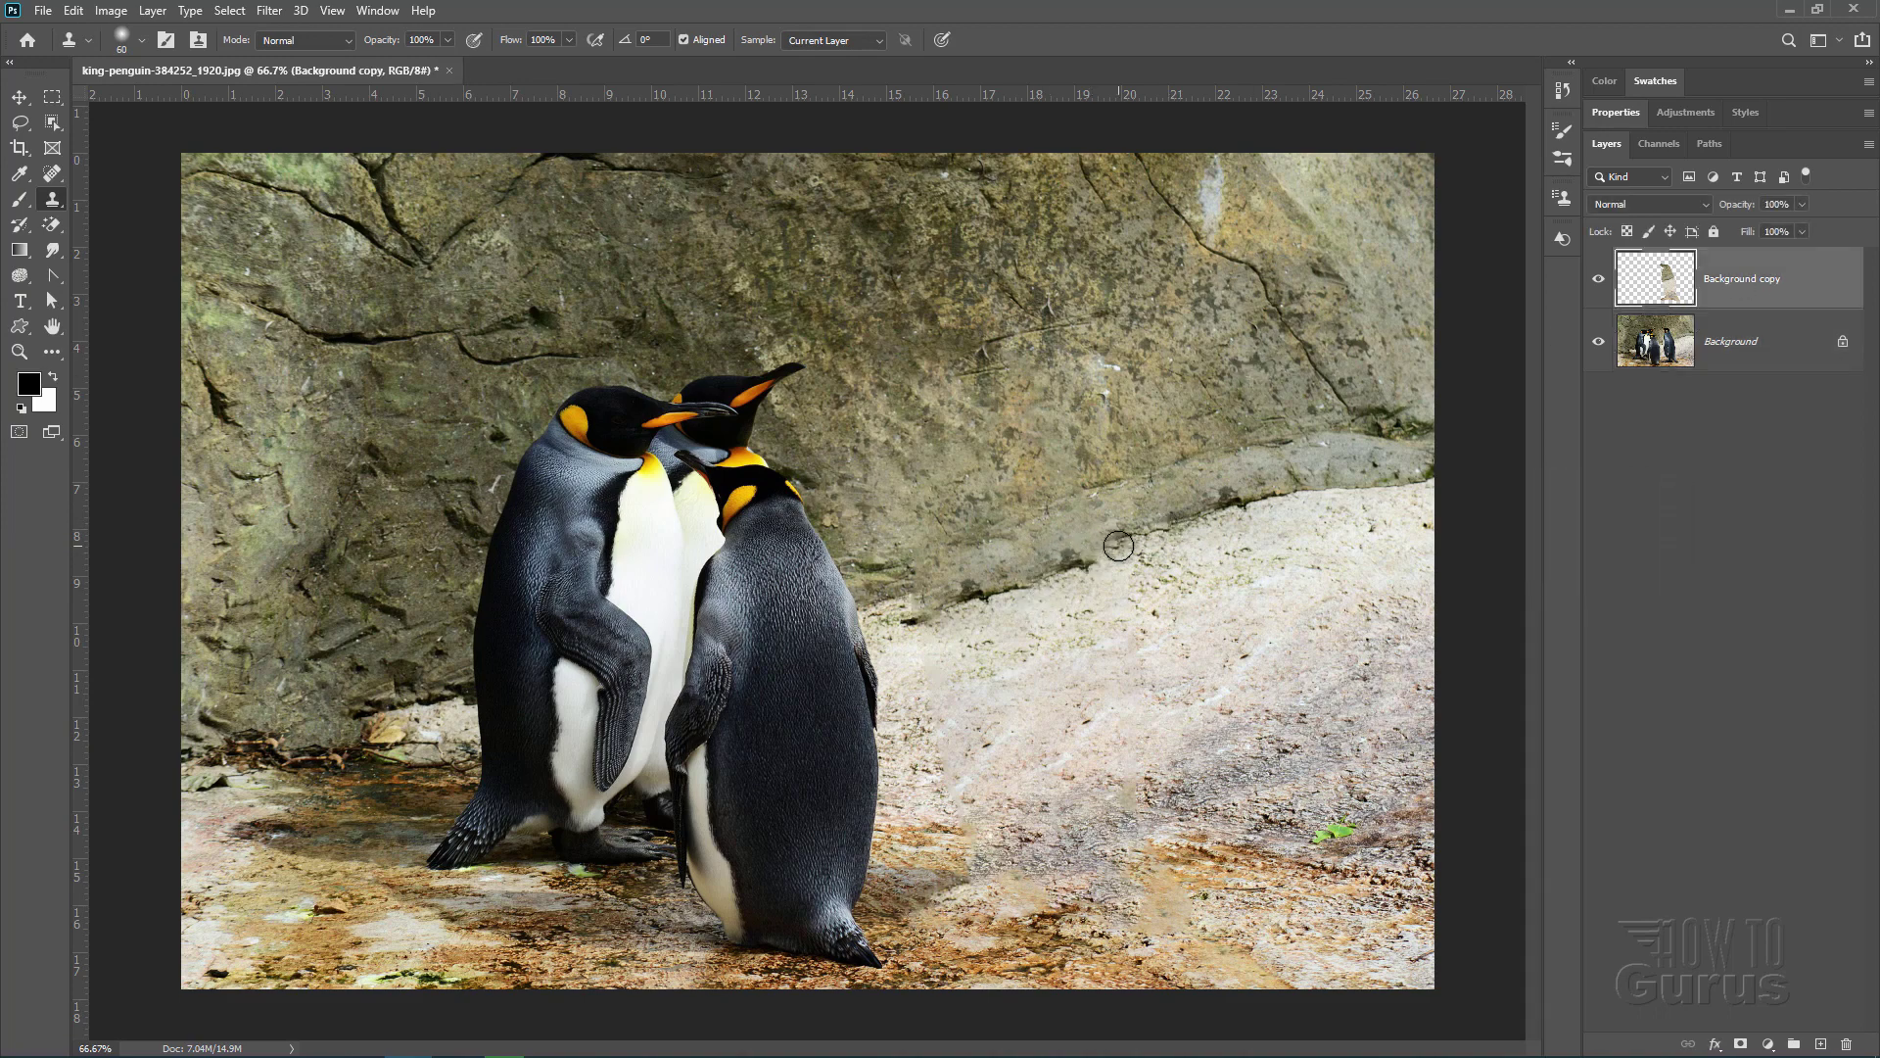
{"action": "left_click_drag", "start_coordinate": [1101, 550], "coordinate": [1083, 558]}
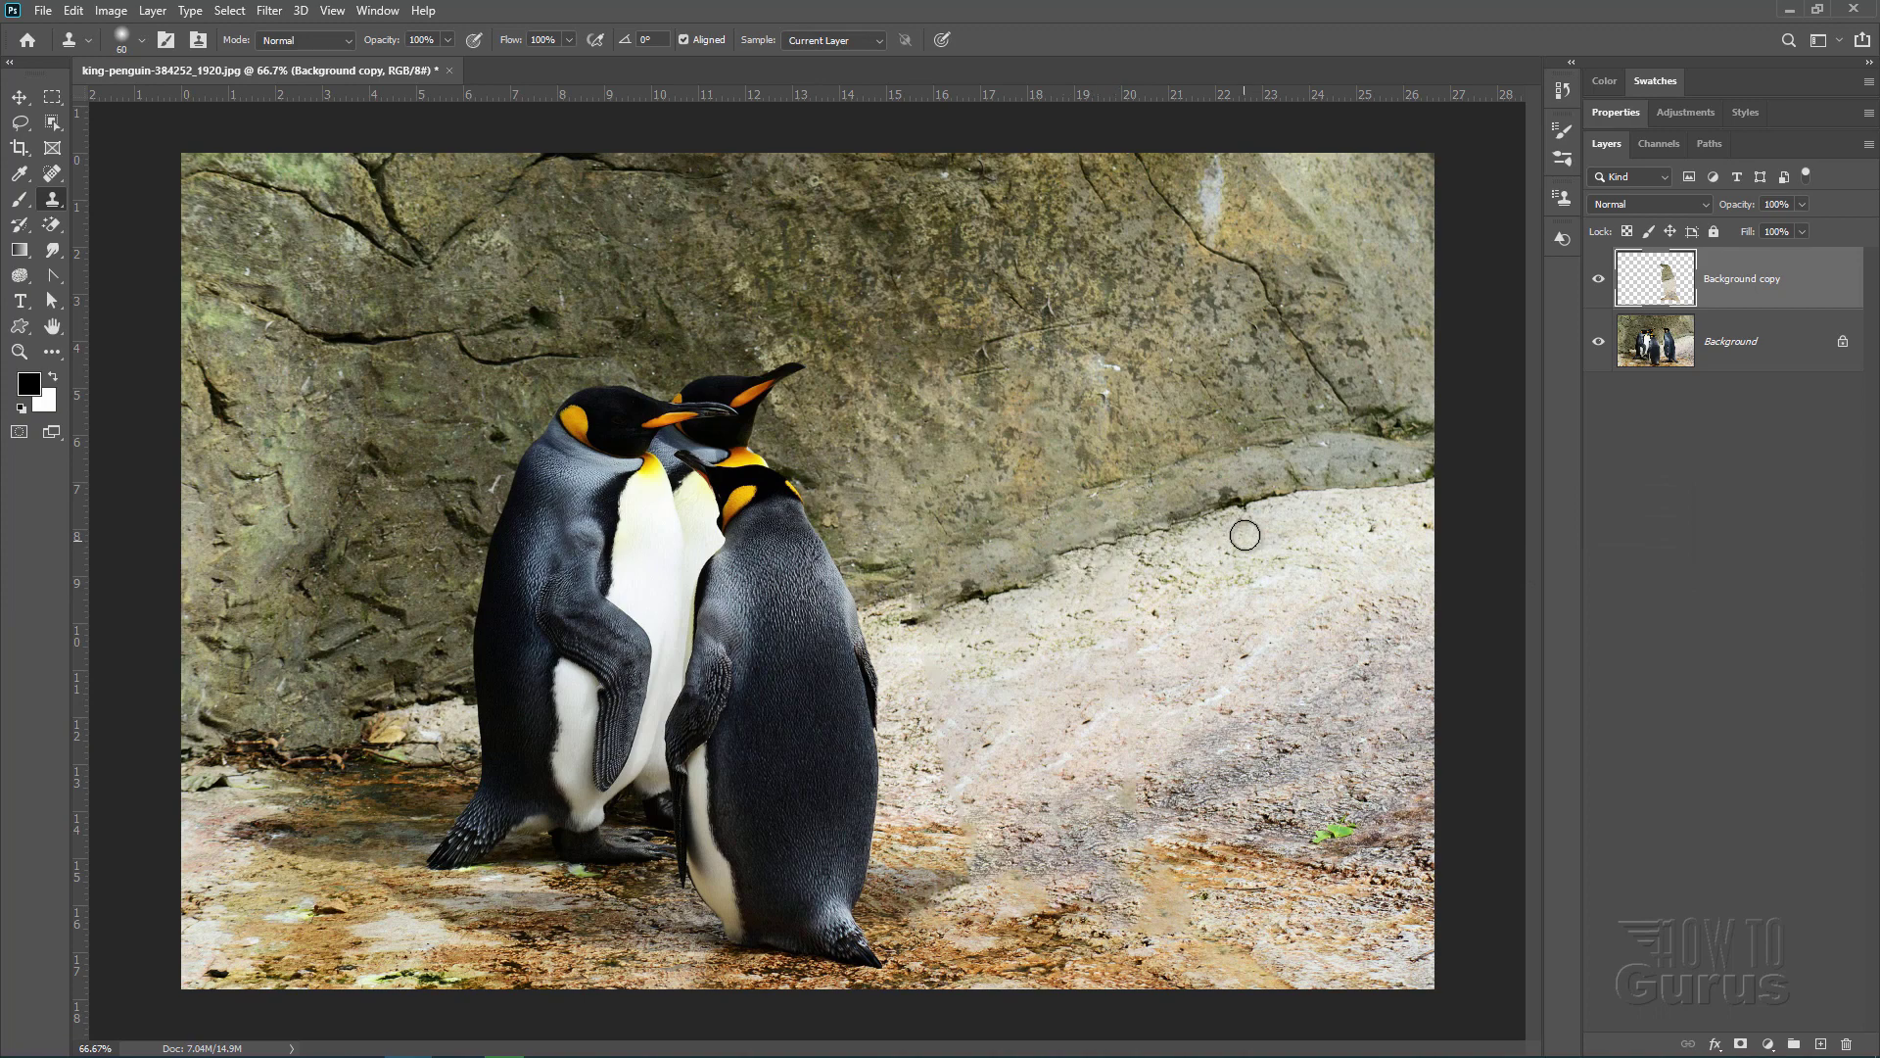
- Continue cloning rock texture along the edge, alternating between the Background and Background copy layers
{"action": "left_click", "coordinate": [1606, 338]}
{"action": "left_click", "coordinate": [1606, 284]}
{"action": "mouse_move", "coordinate": [1064, 555]}
{"action": "left_mouse_down"}
{"action": "mouse_move", "coordinate": [981, 578]}
{"action": "mouse_move", "coordinate": [1006, 573]}
{"action": "left_mouse_up"}
{"action": "left_click_drag", "start_coordinate": [1713, 357], "coordinate": [1713, 315]}
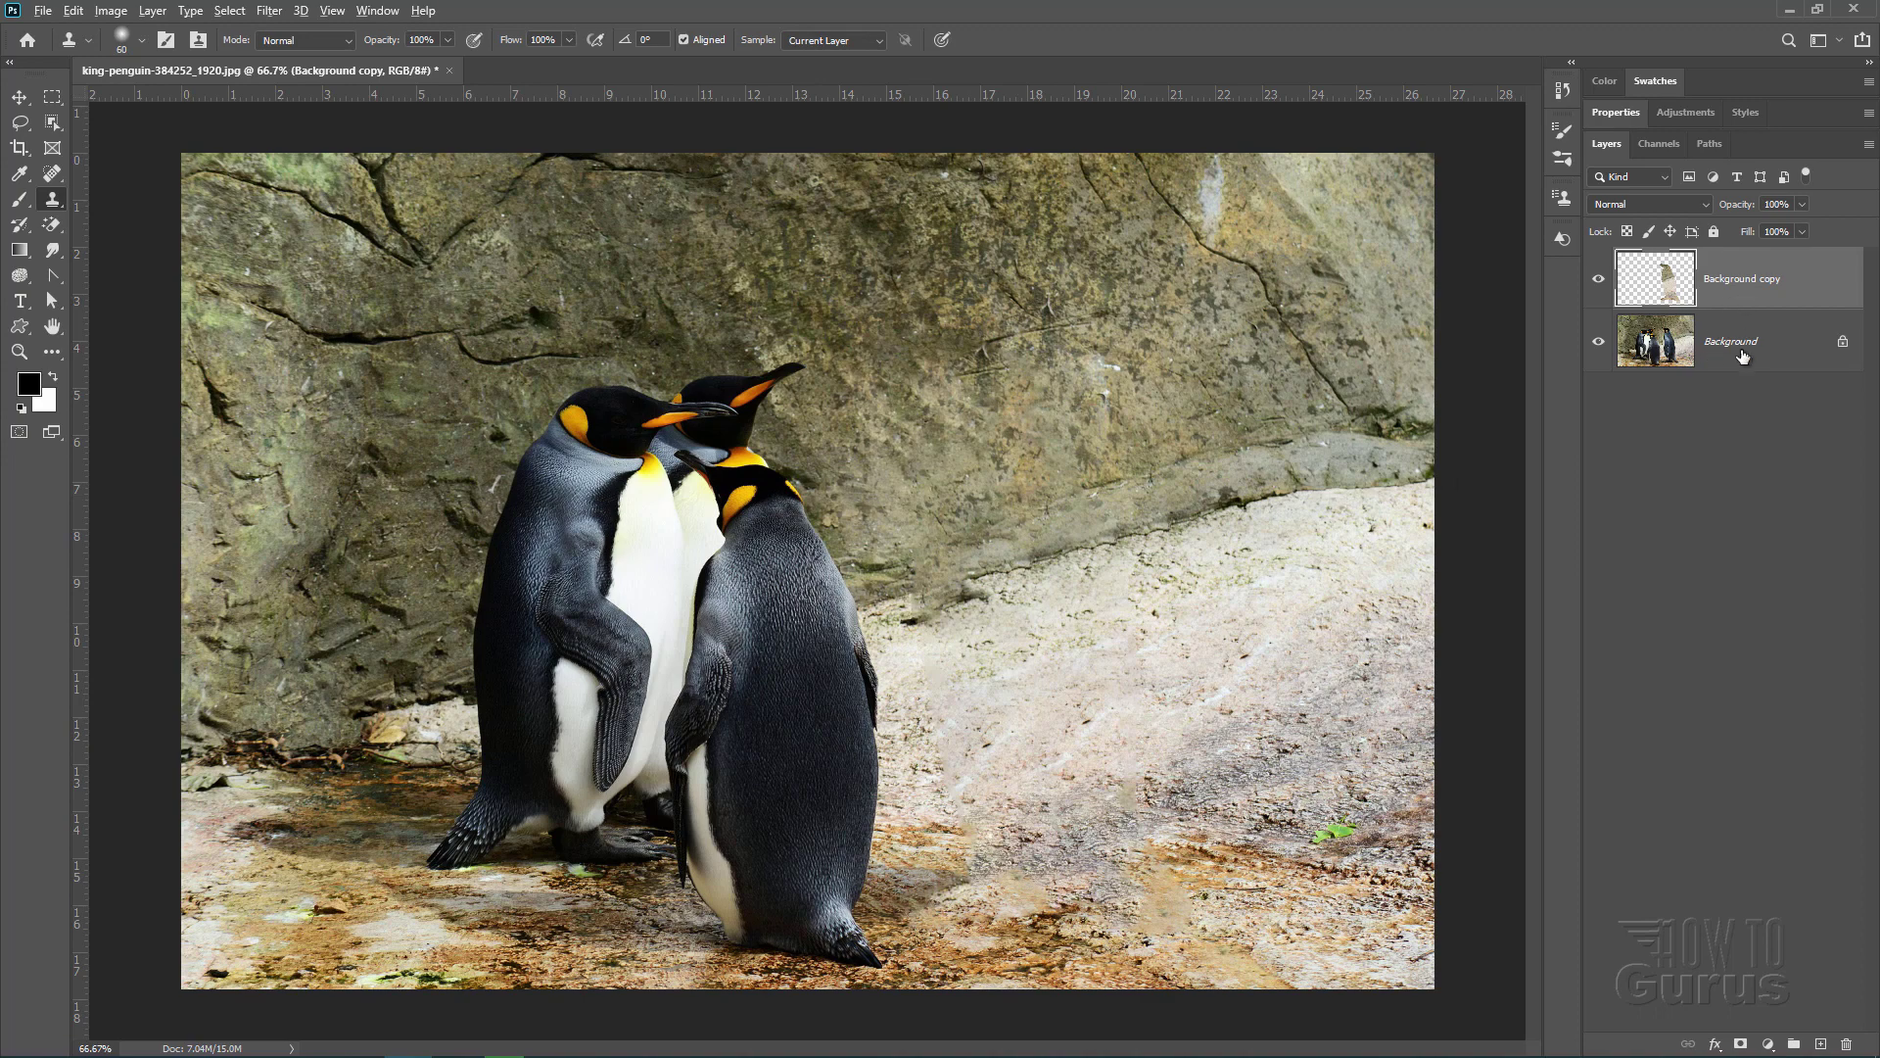
{"action": "left_click", "coordinate": [1742, 356]}
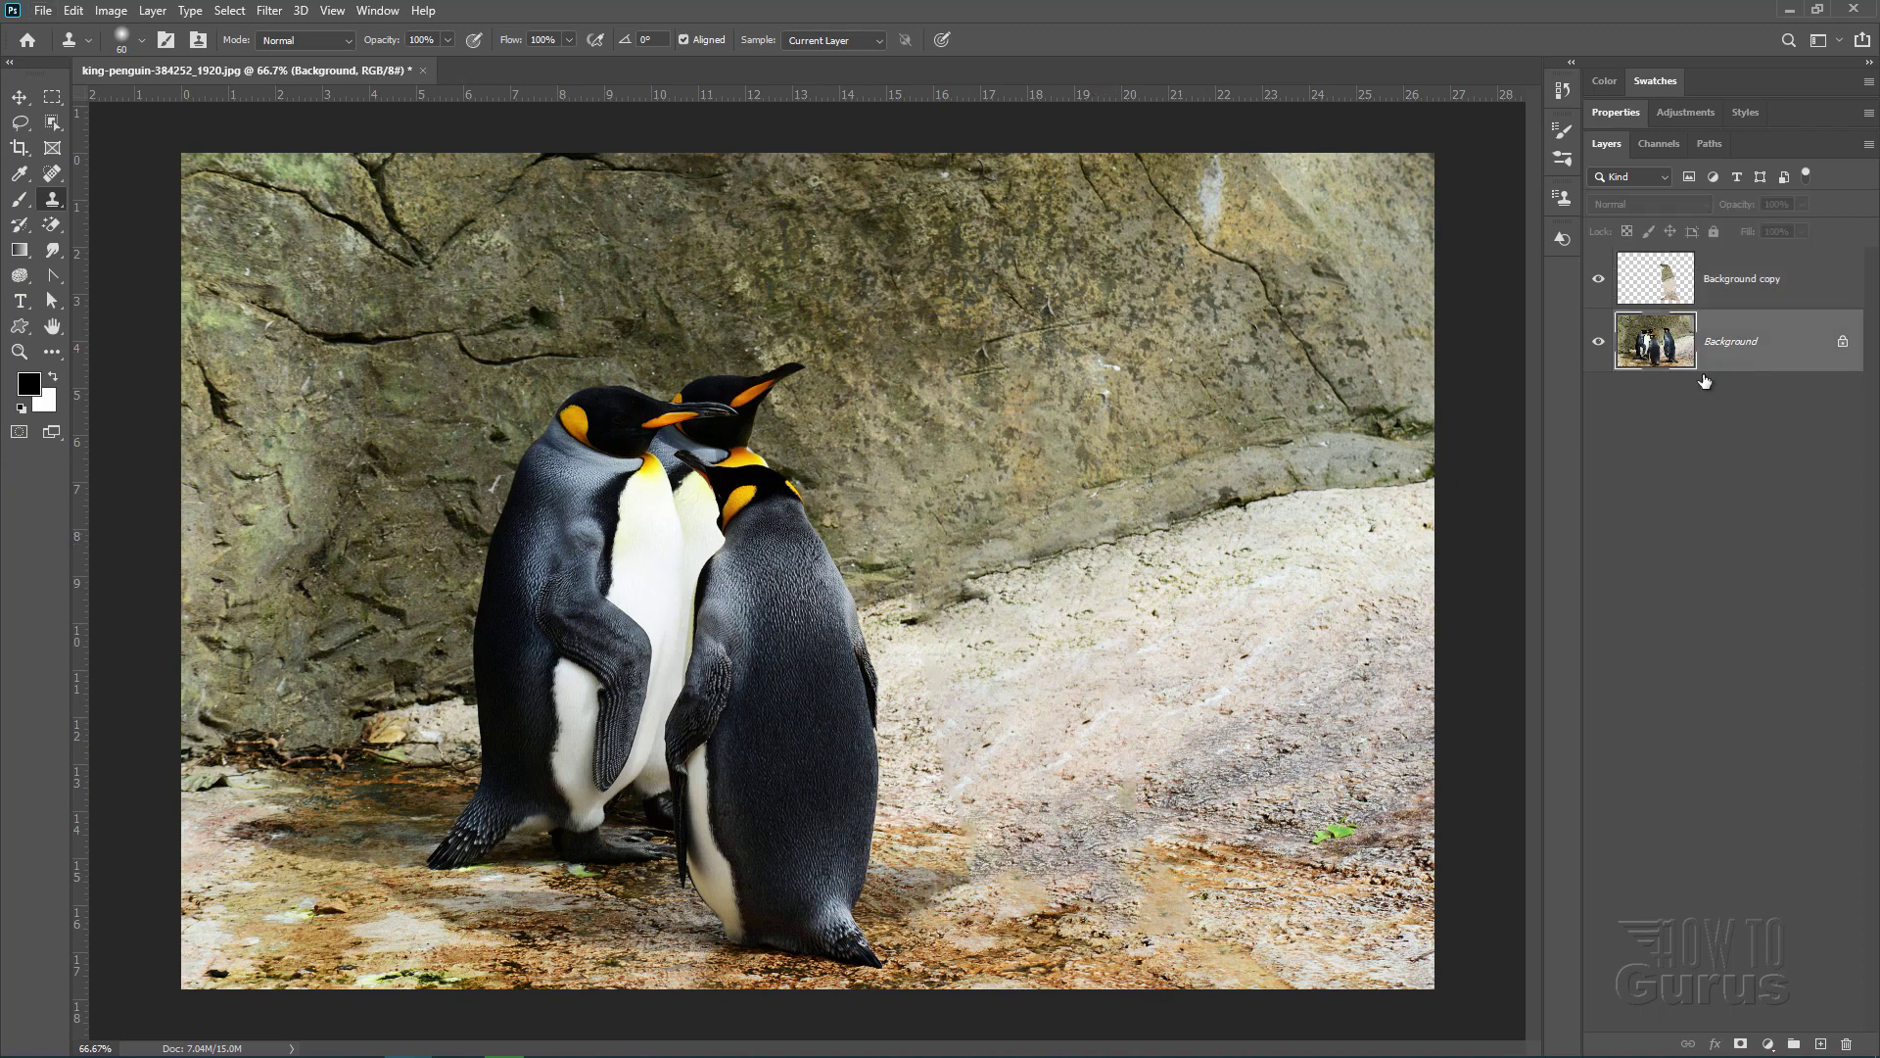
{"action": "left_click", "coordinate": [1744, 283]}
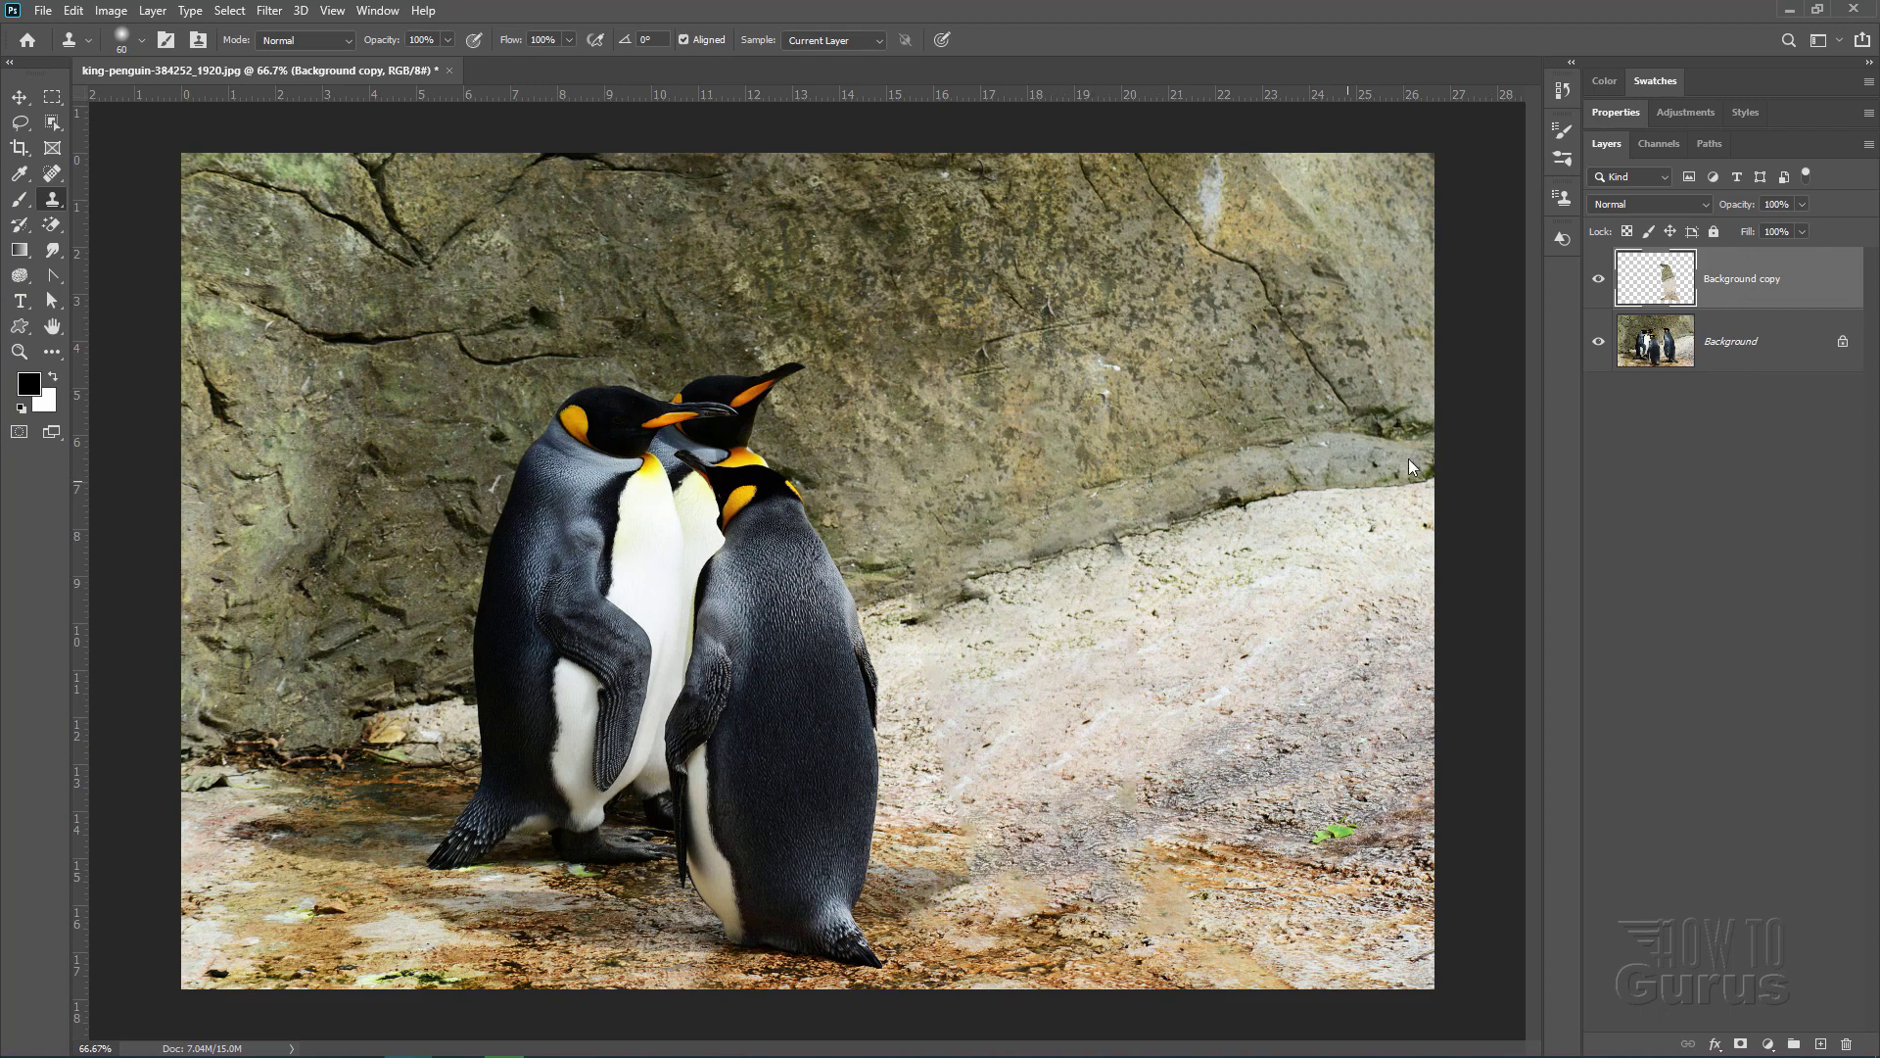
{"action": "left_click", "coordinate": [1744, 343]}
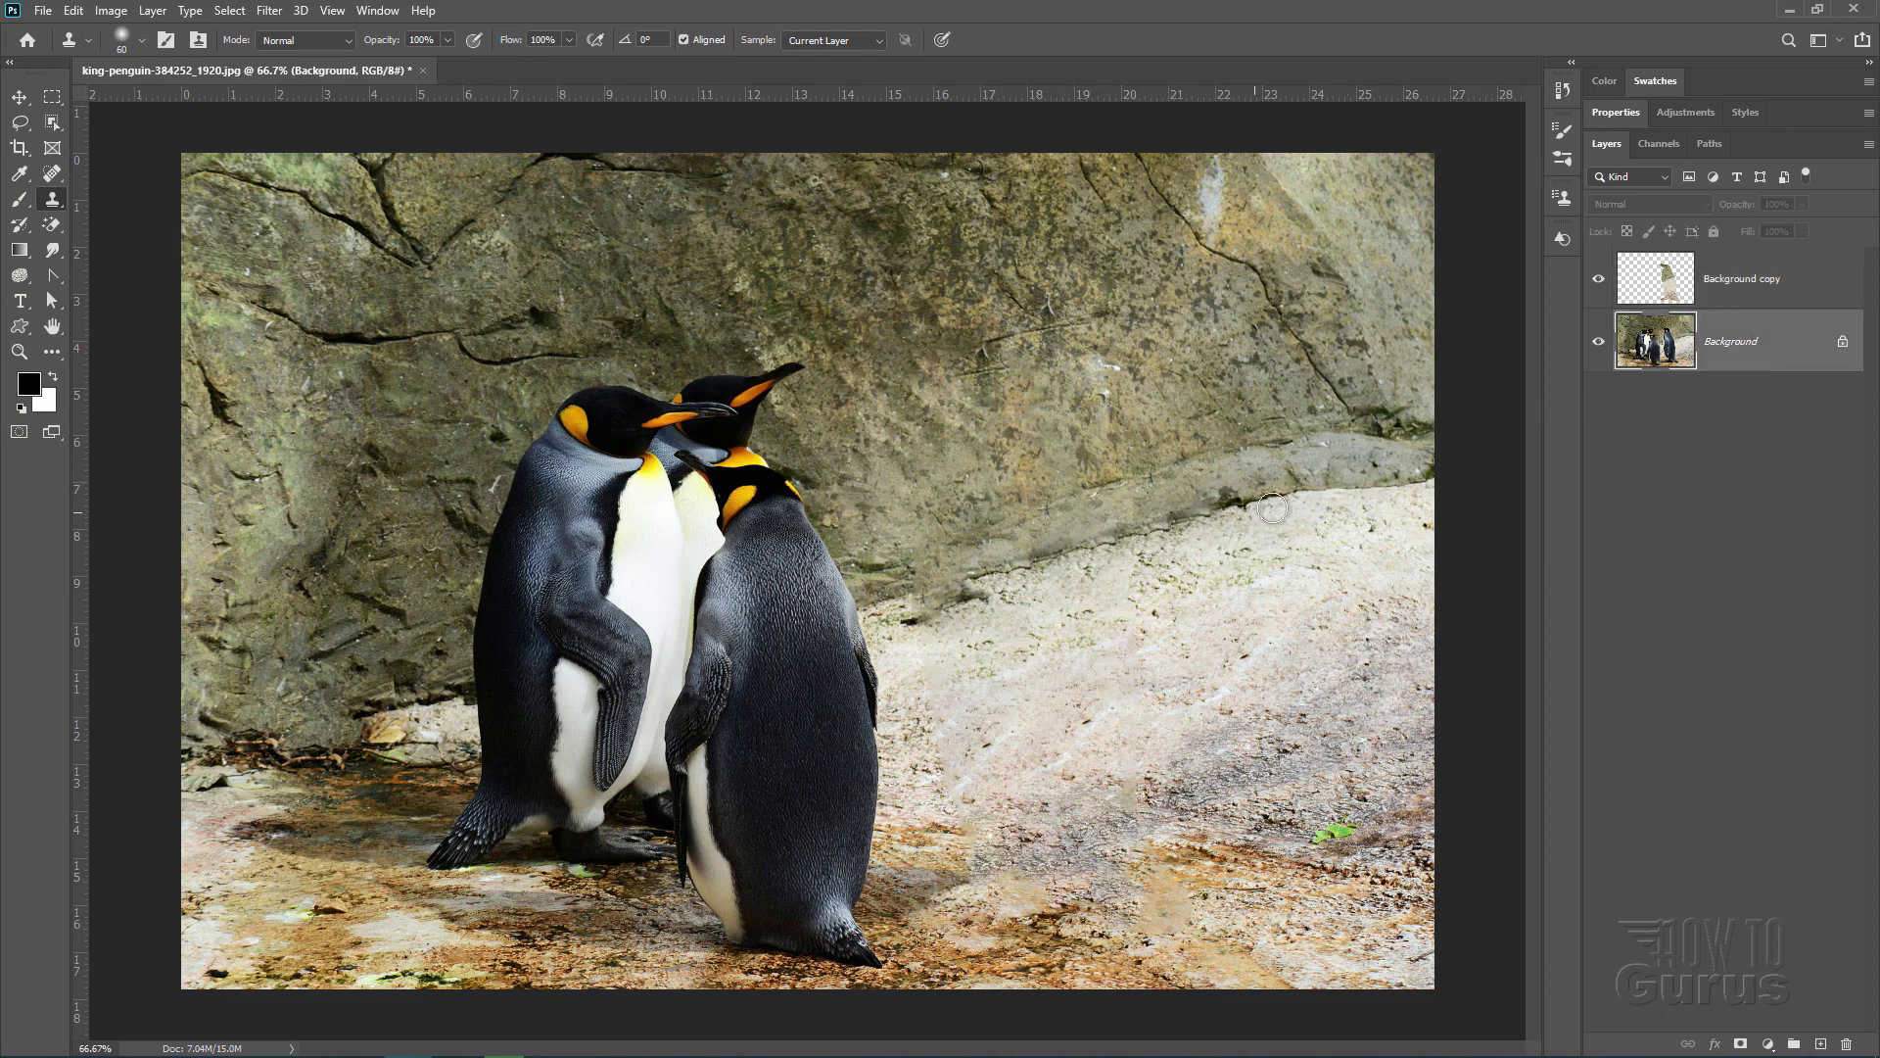
{"action": "left_click", "coordinate": [1726, 294]}
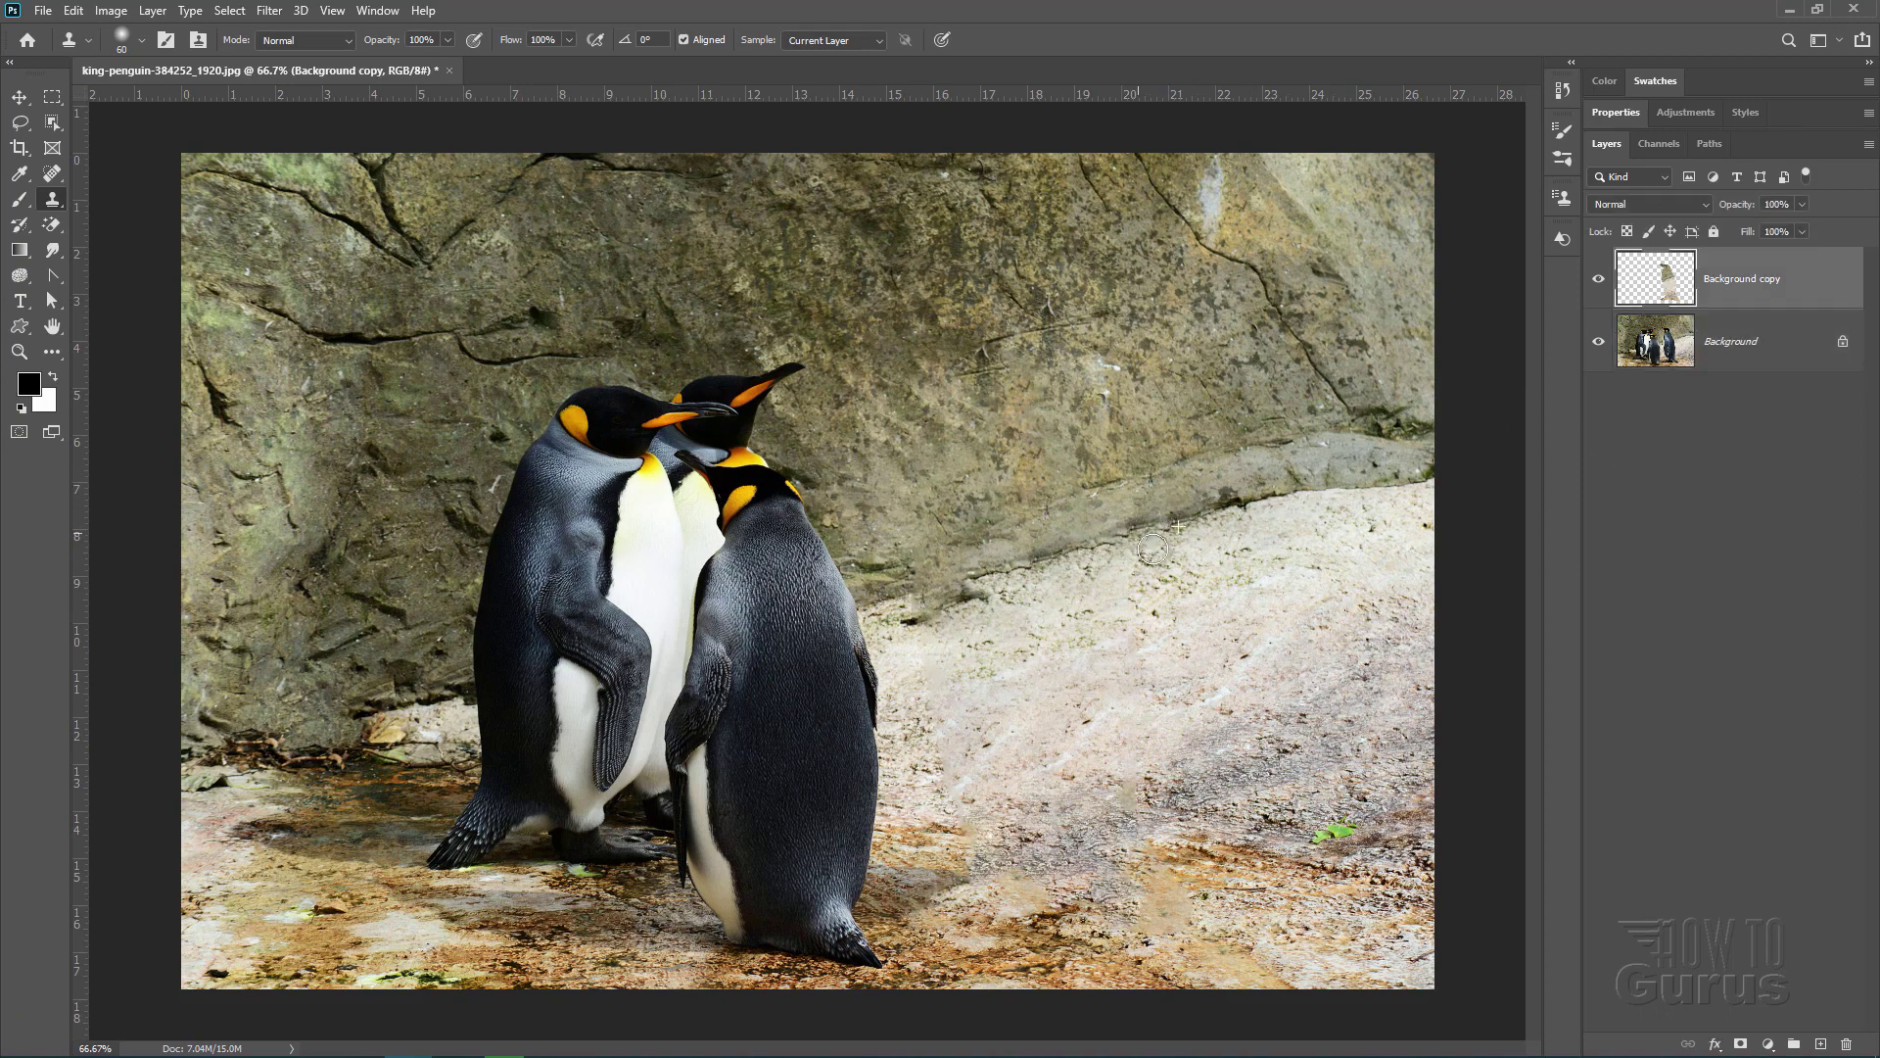
{"action": "left_click", "coordinate": [1745, 354]}
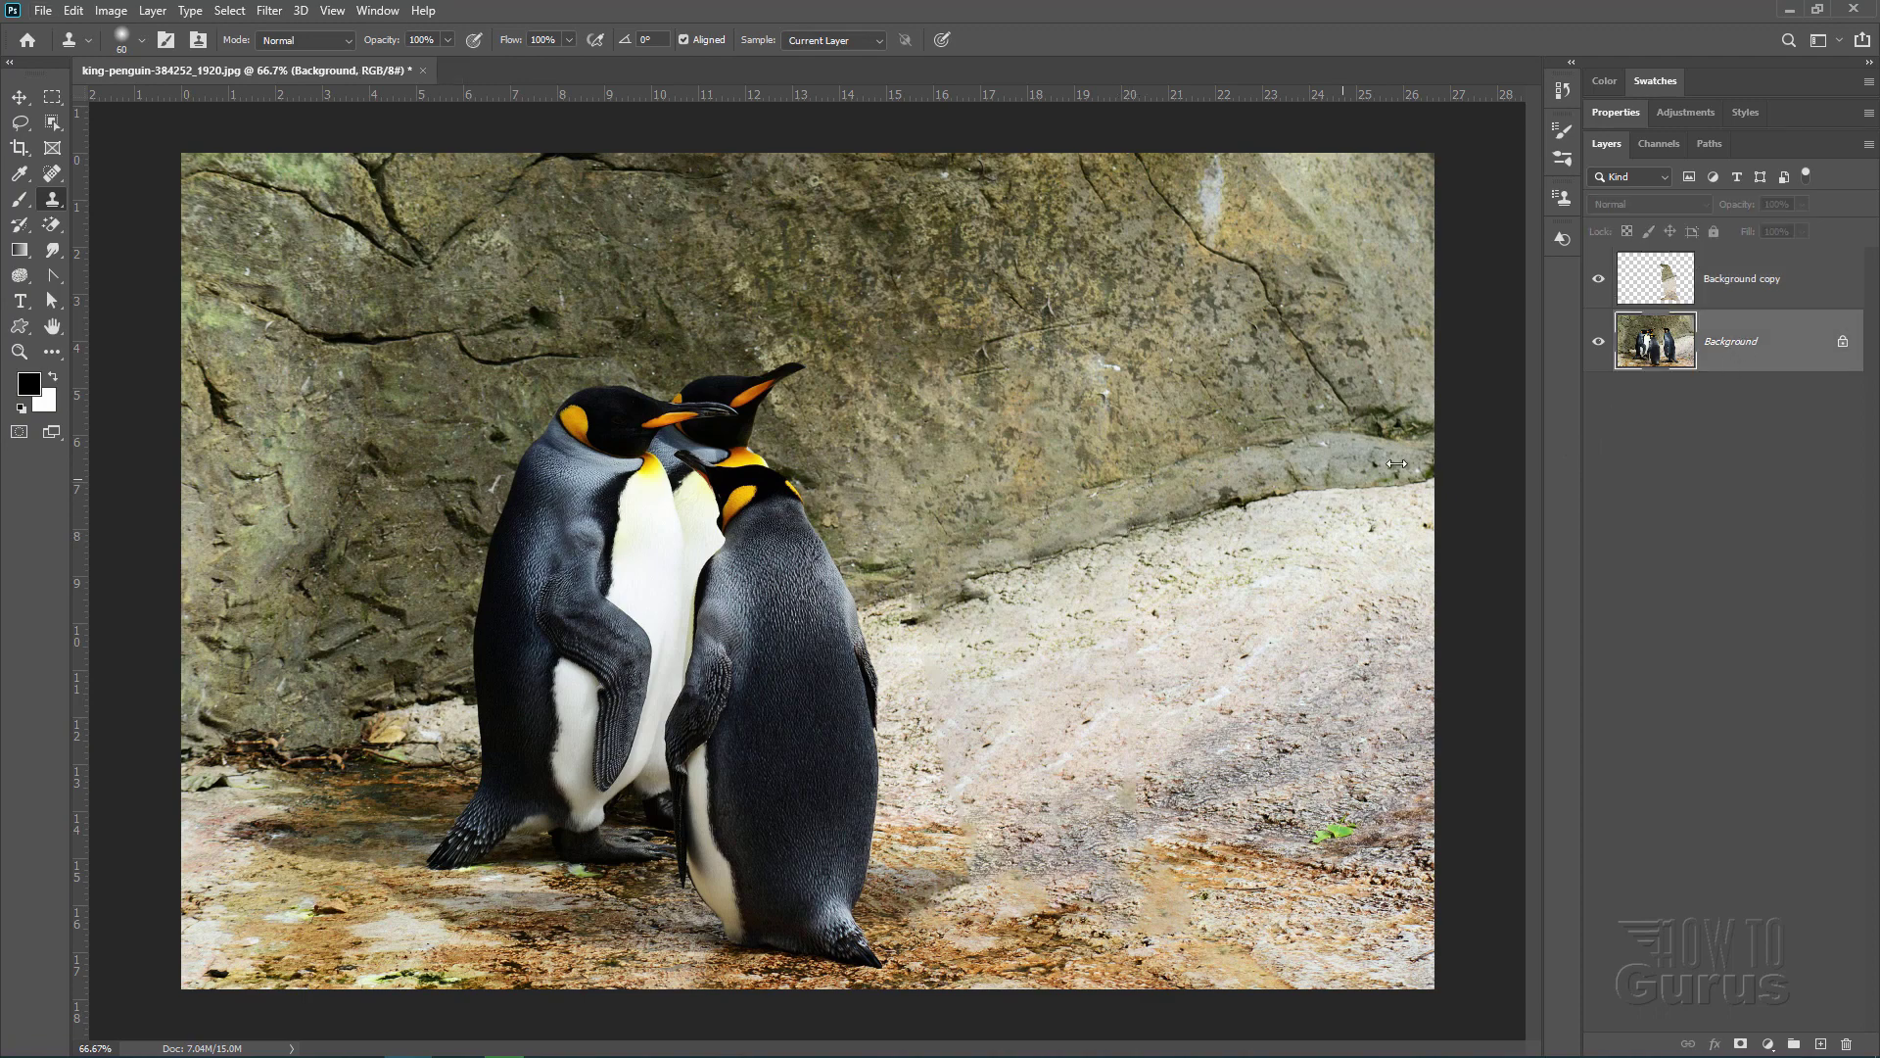
- Clone rock texture near the seam and over the dark shadow under the rock edge
{"action": "left_click", "coordinate": [1726, 286]}
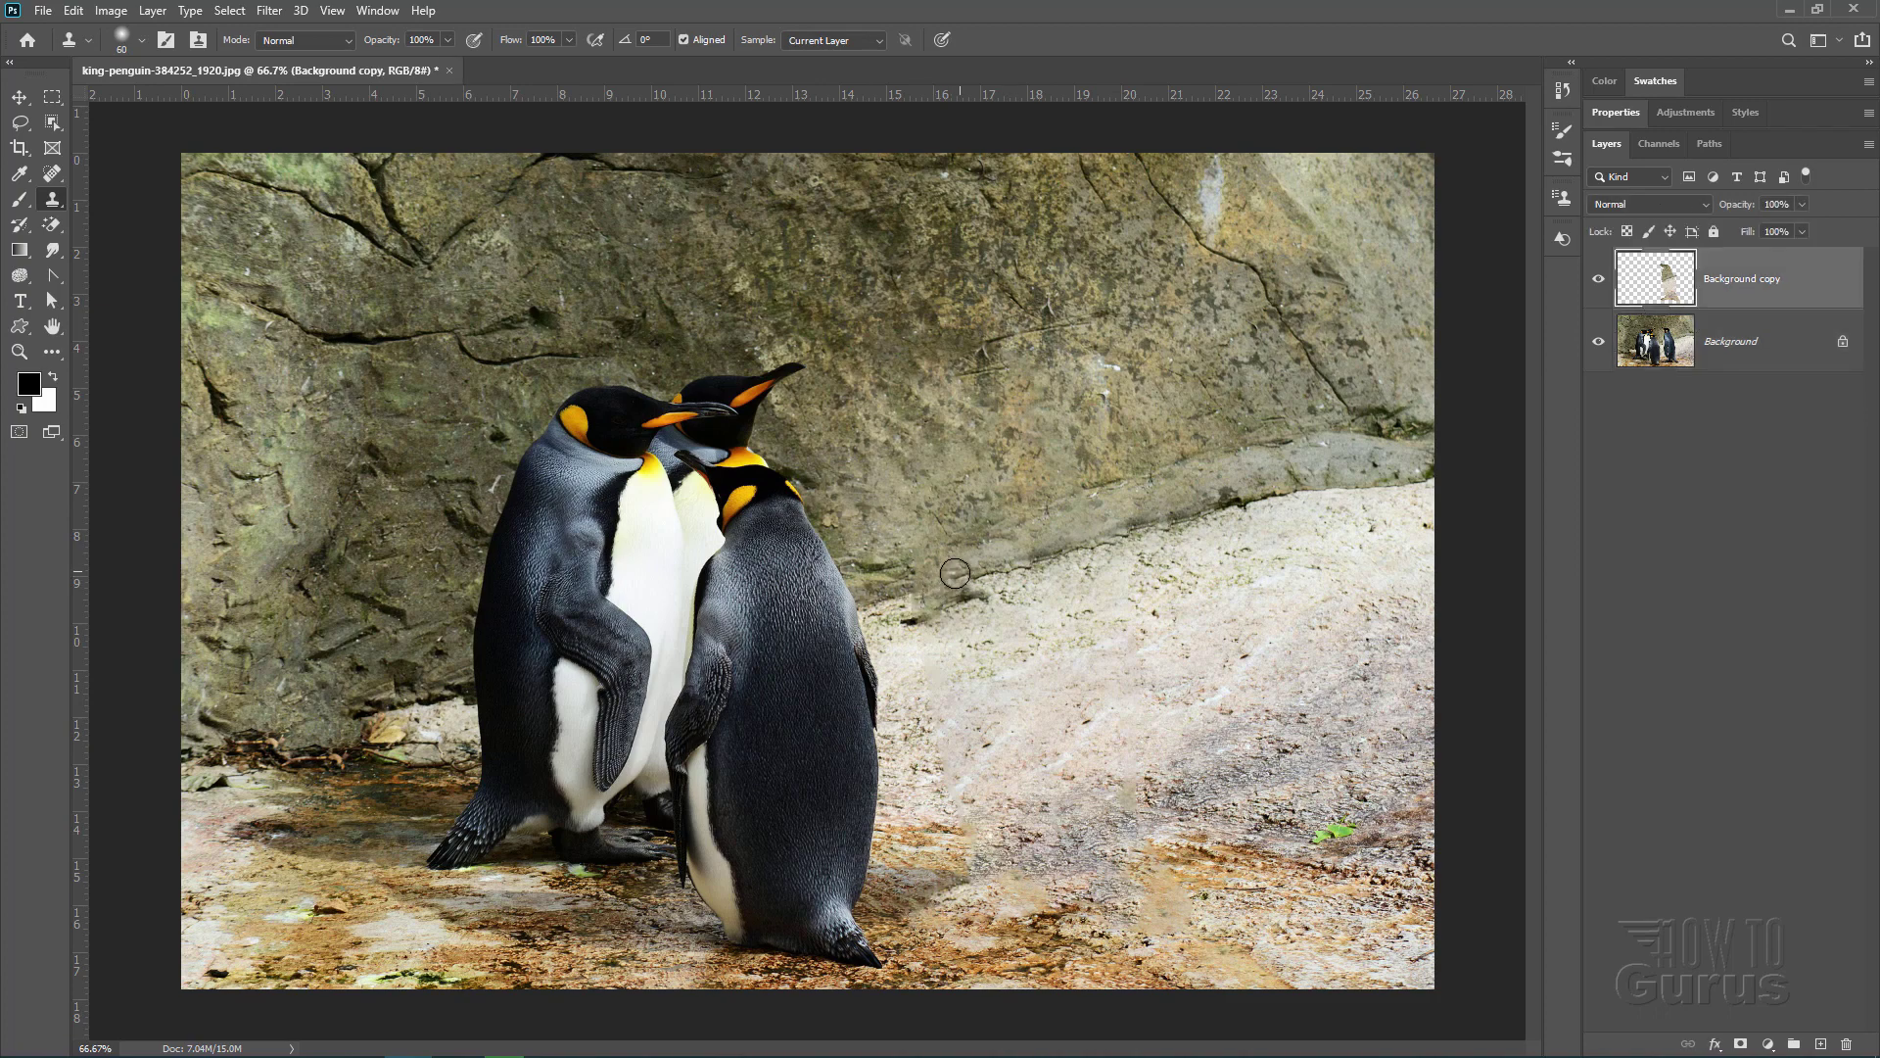
{"action": "mouse_move", "coordinate": [963, 574]}
{"action": "left_mouse_down"}
{"action": "mouse_move", "coordinate": [925, 585]}
{"action": "mouse_move", "coordinate": [958, 558]}
{"action": "mouse_move", "coordinate": [930, 587]}
{"action": "mouse_move", "coordinate": [950, 587]}
{"action": "left_mouse_up"}
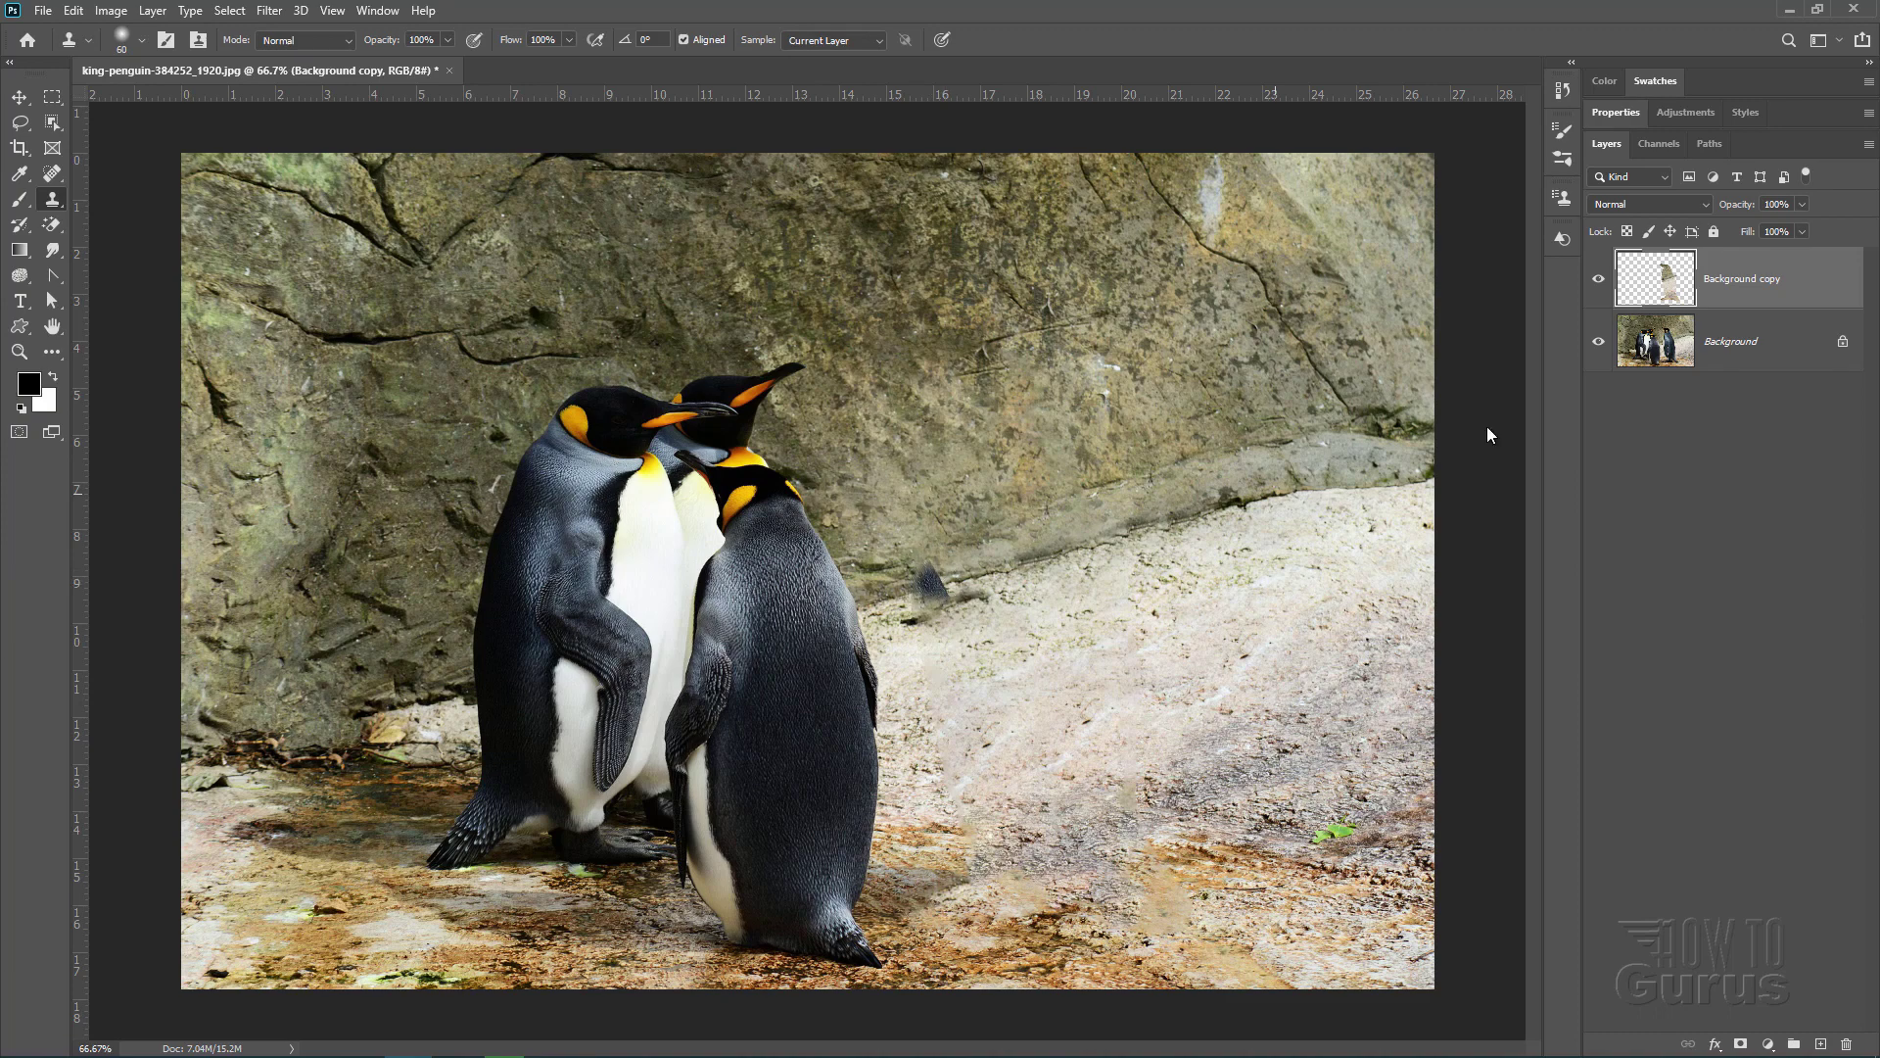
{"action": "left_click", "coordinate": [1730, 343]}
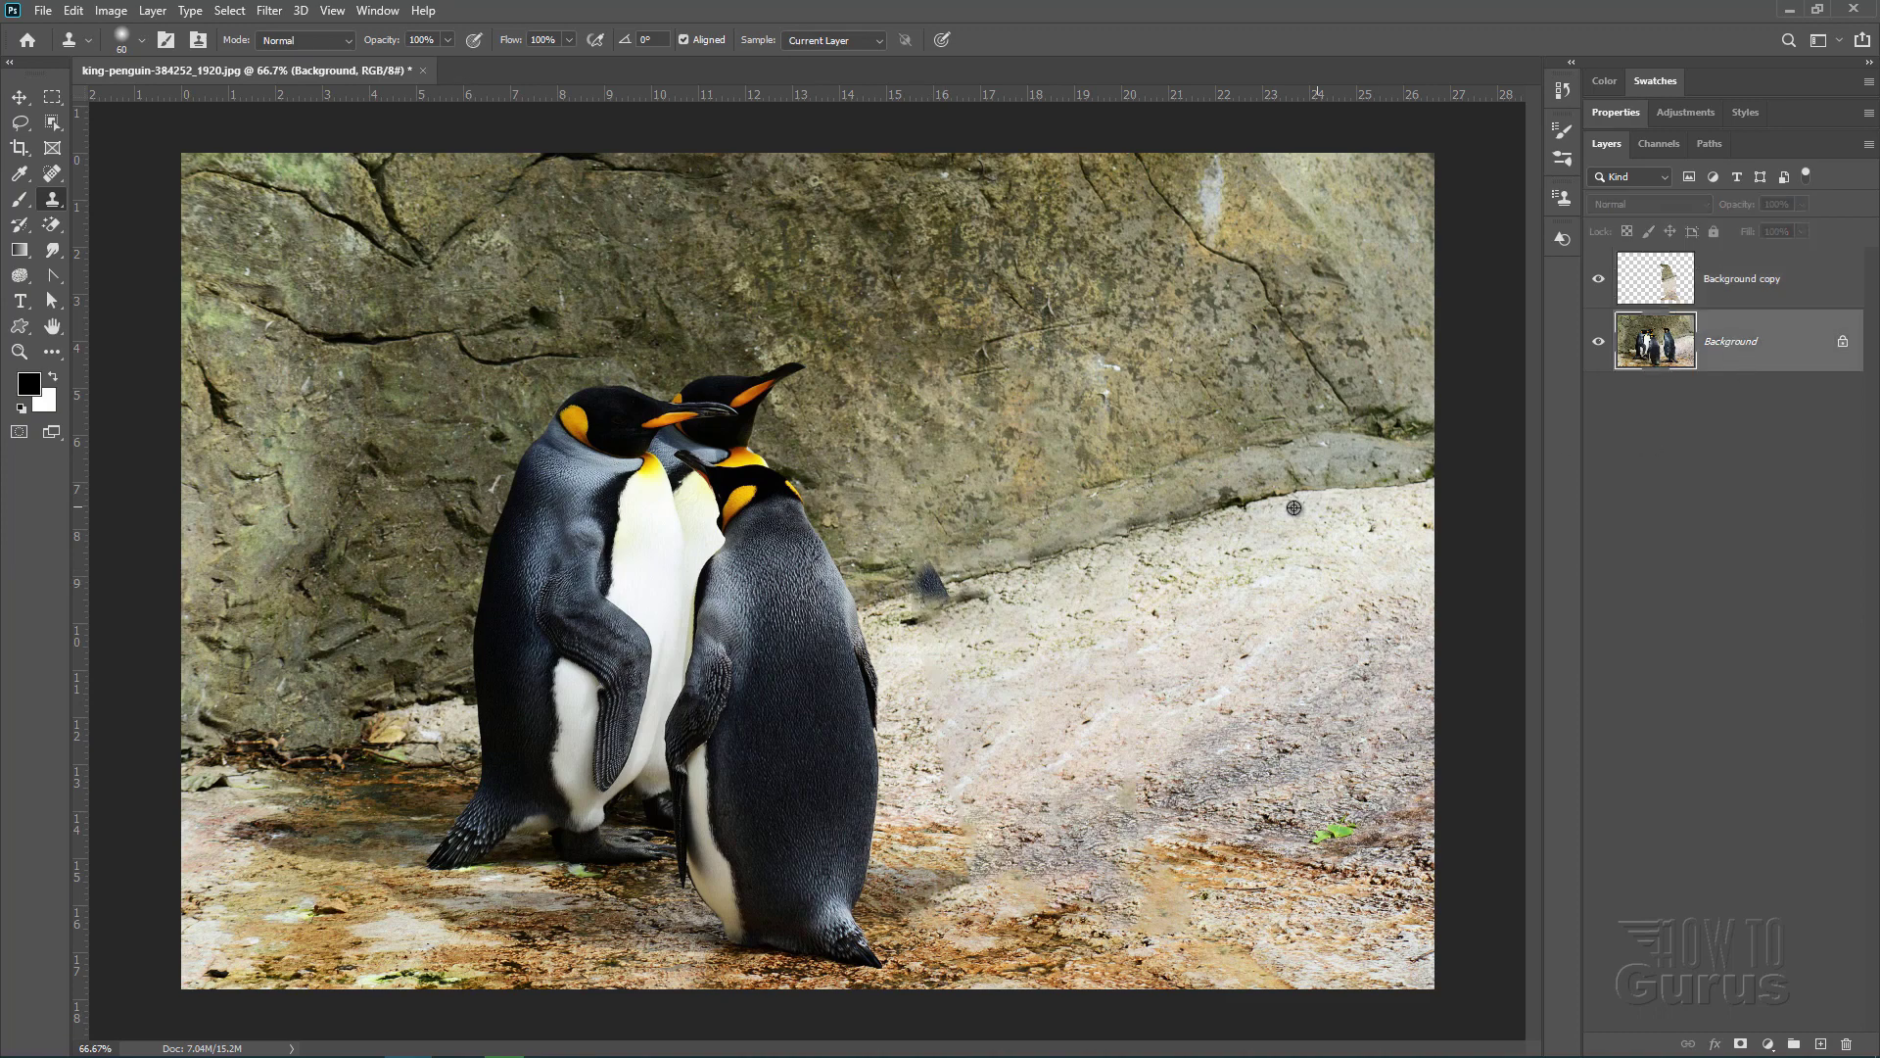
{"action": "left_click", "coordinate": [1712, 293]}
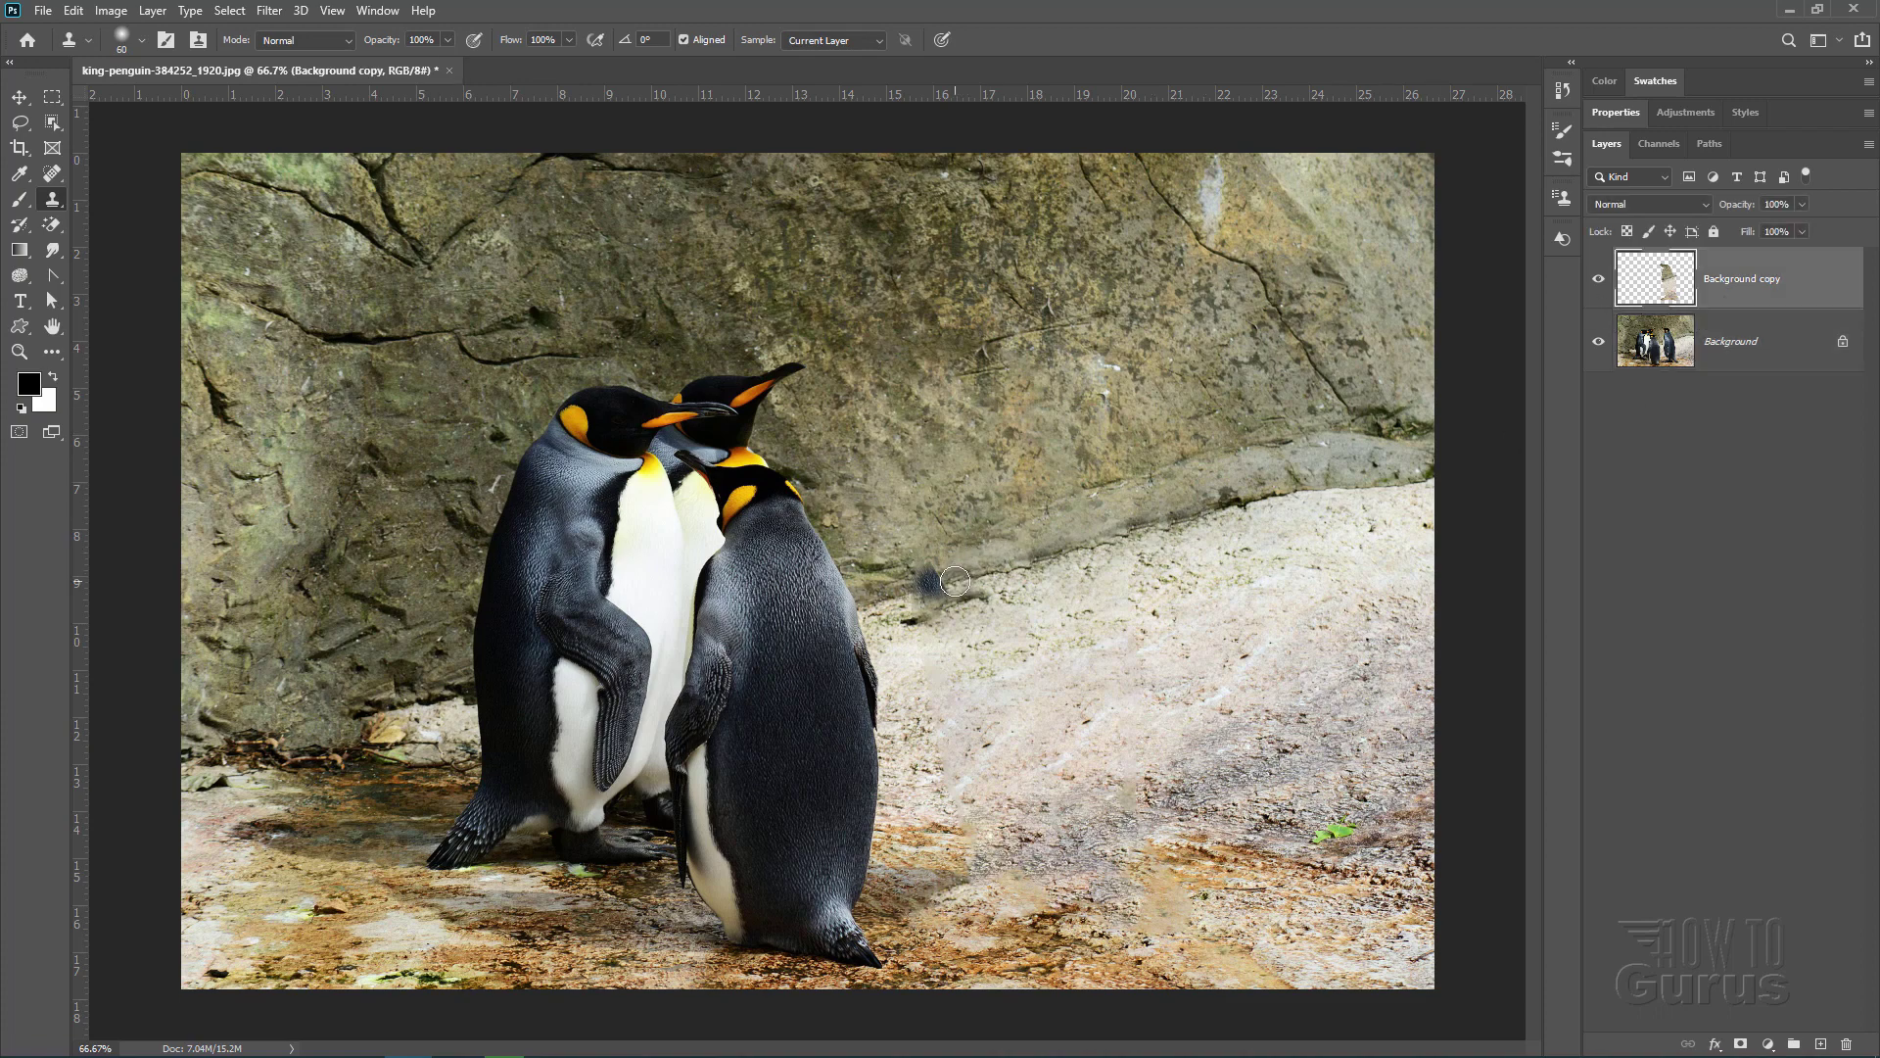
{"action": "mouse_move", "coordinate": [931, 589]}
{"action": "left_mouse_down"}
{"action": "mouse_move", "coordinate": [901, 617]}
{"action": "mouse_move", "coordinate": [973, 599]}
{"action": "left_mouse_up"}
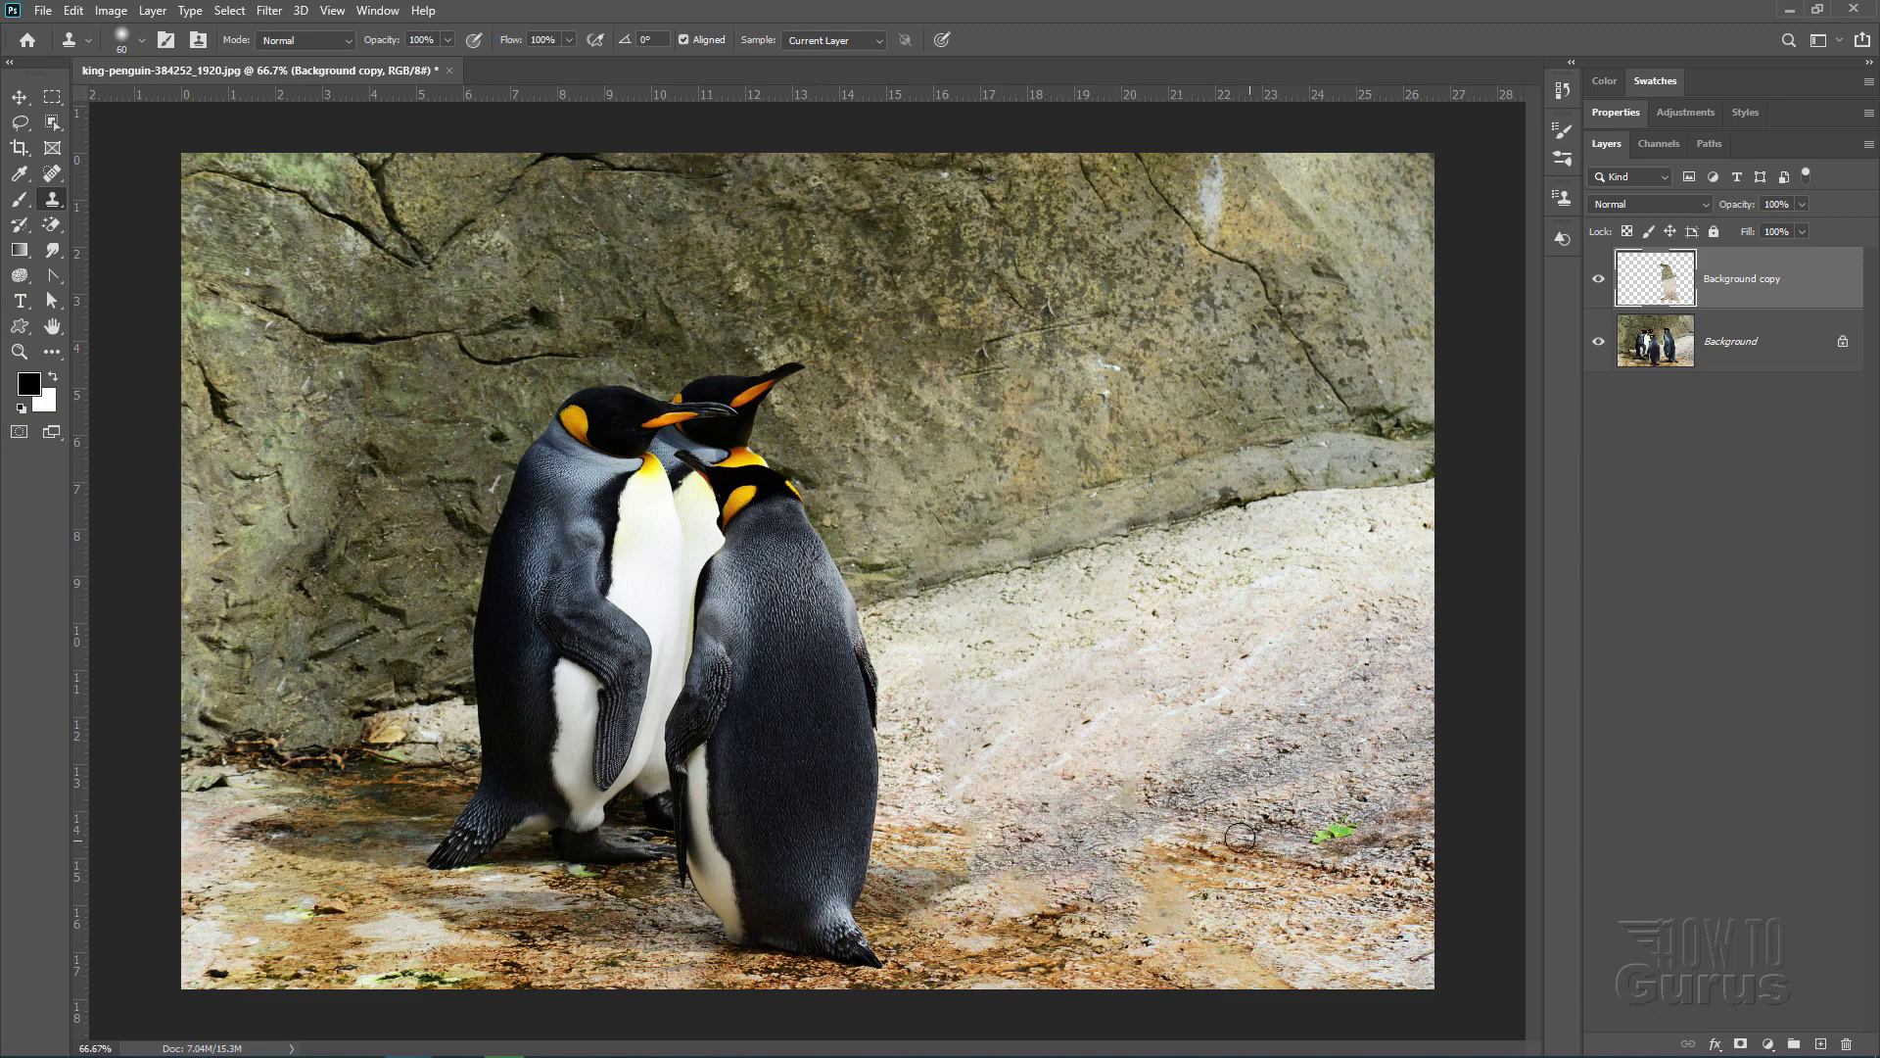
- Resample and clone ground texture over the lower-right patch where the penguin stood
{"action": "left_click", "coordinate": [1768, 355]}
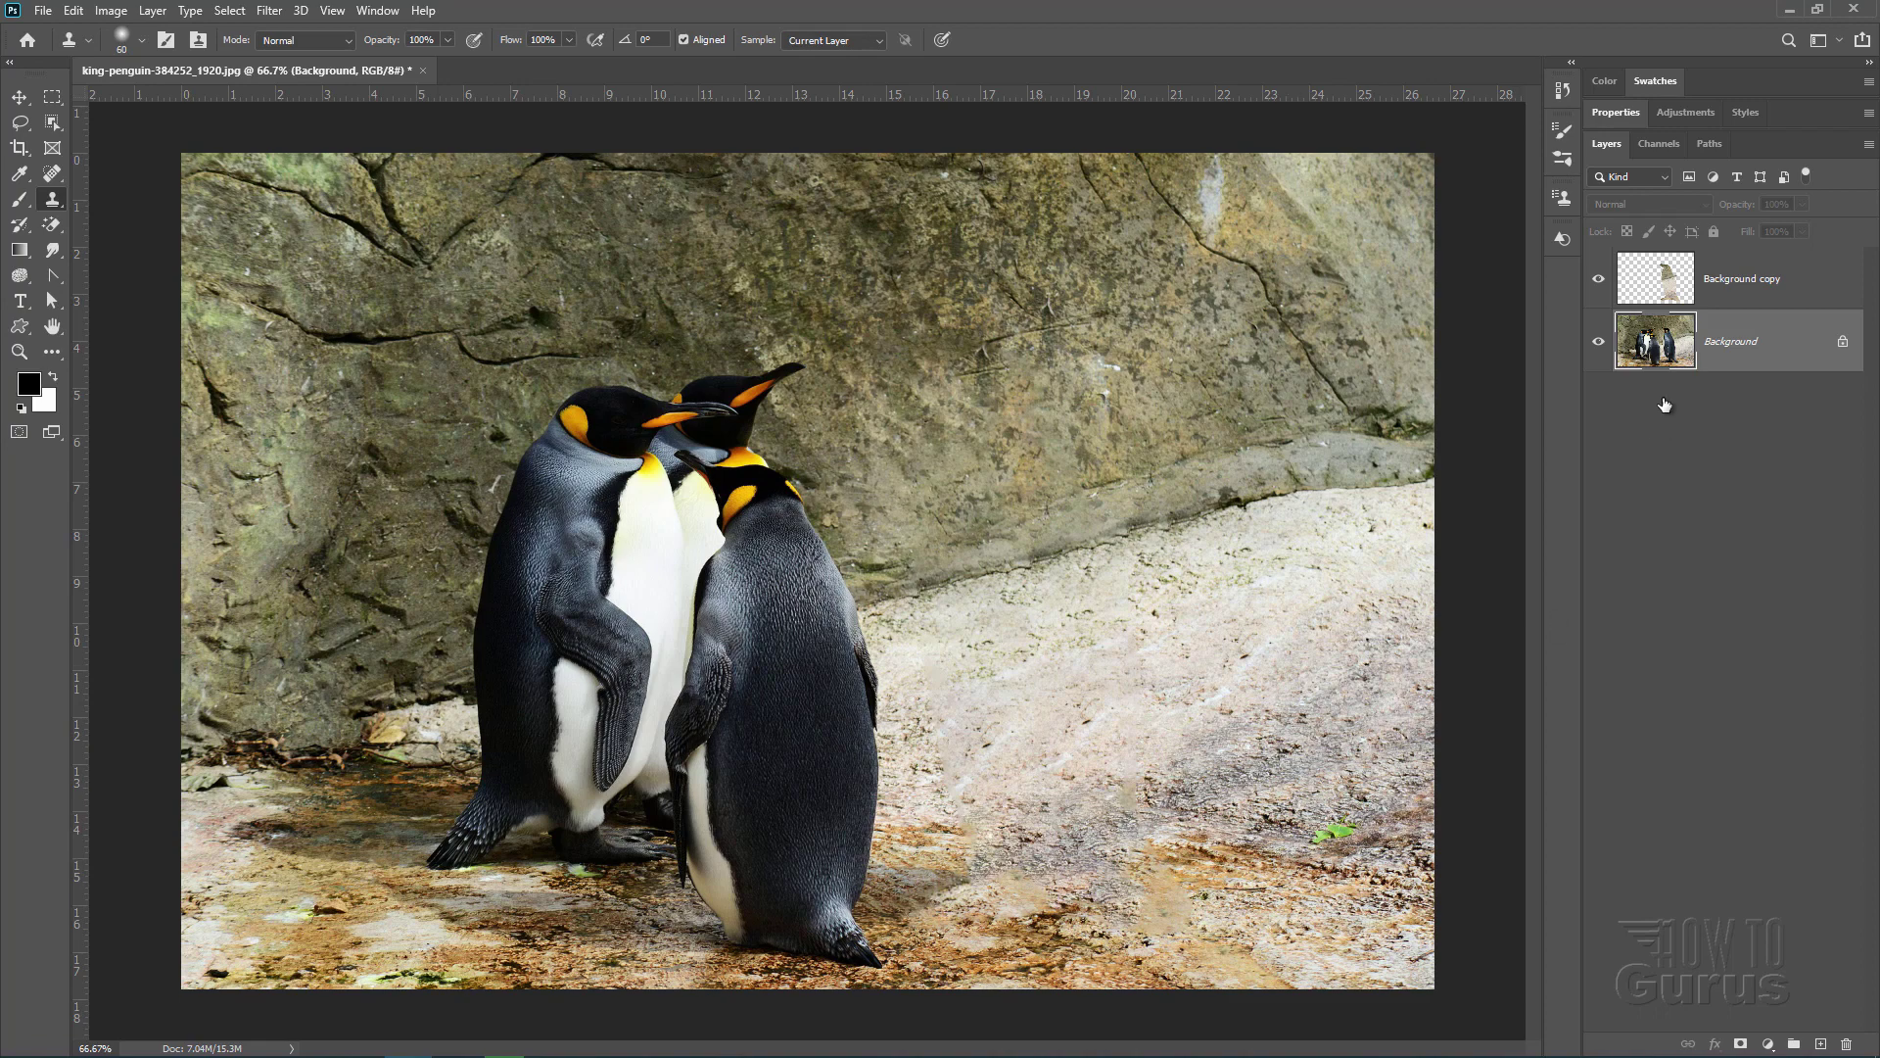
{"action": "left_click", "coordinate": [1667, 283]}
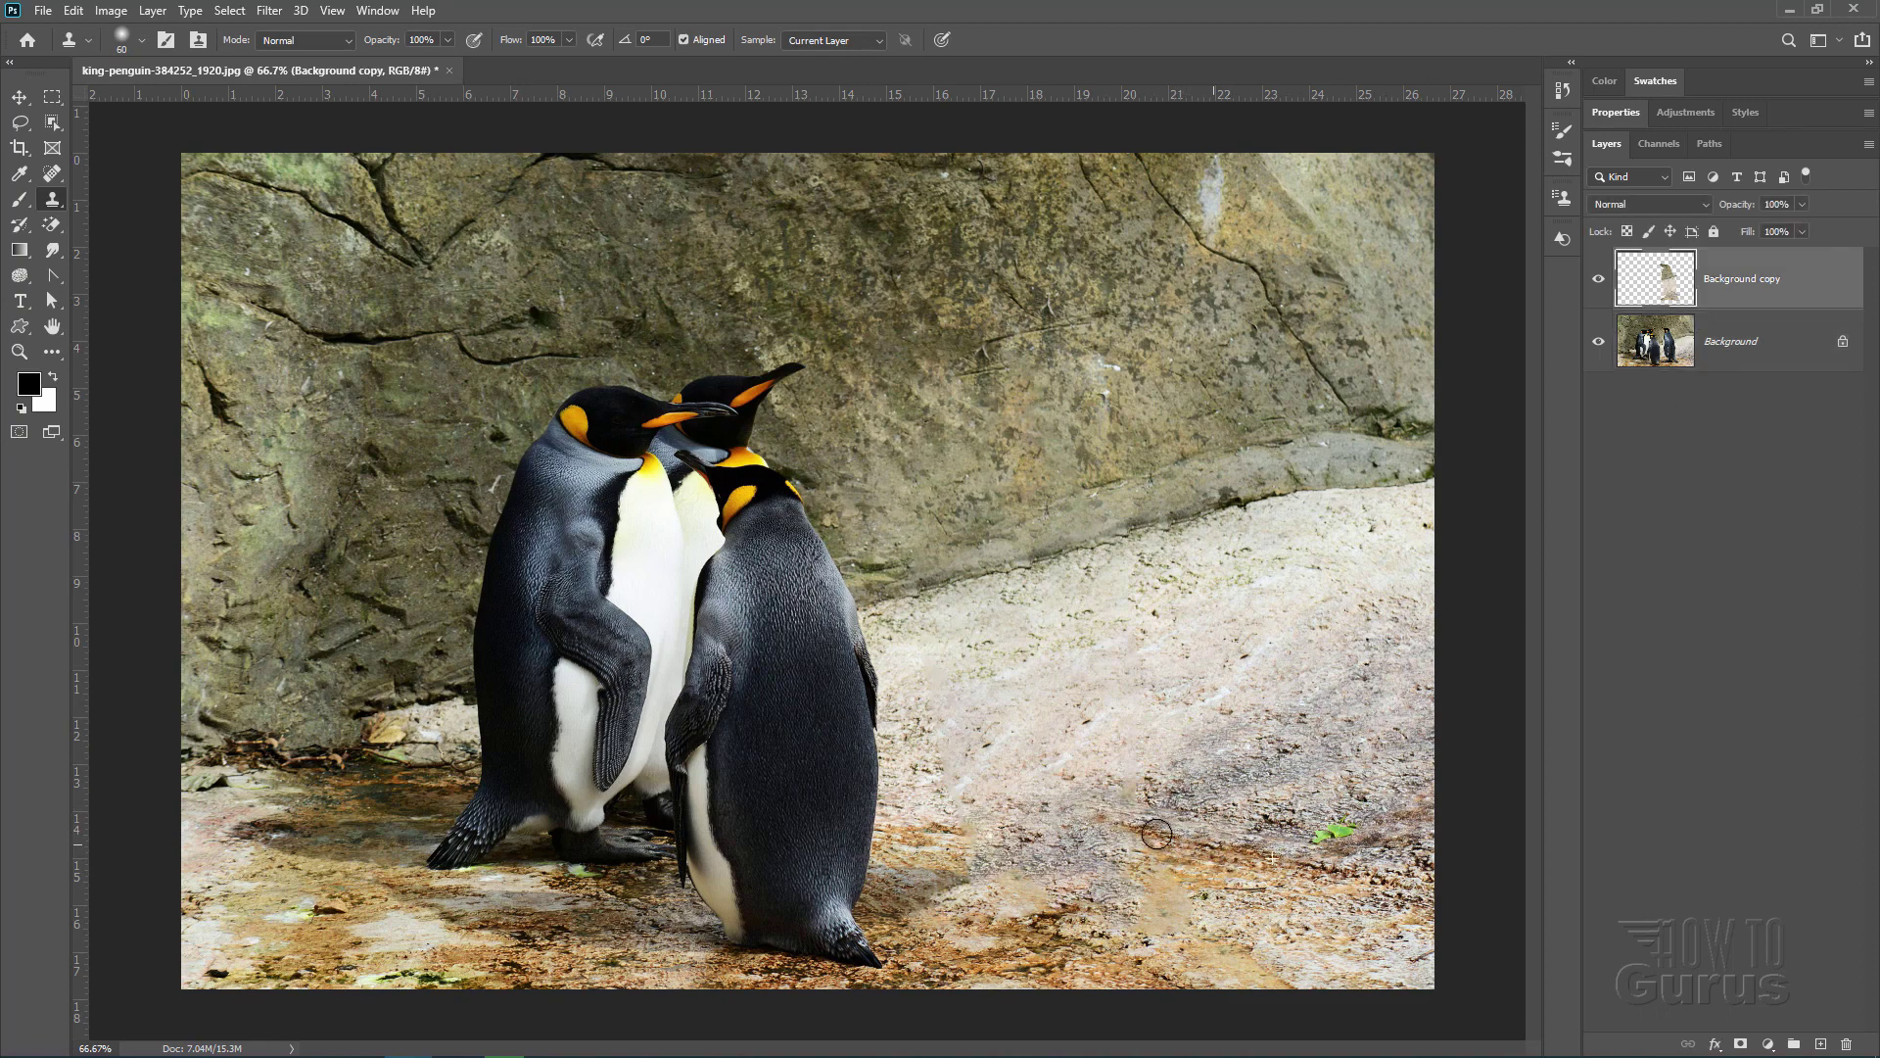
{"action": "left_click_drag", "start_coordinate": [1133, 832], "coordinate": [1019, 814]}
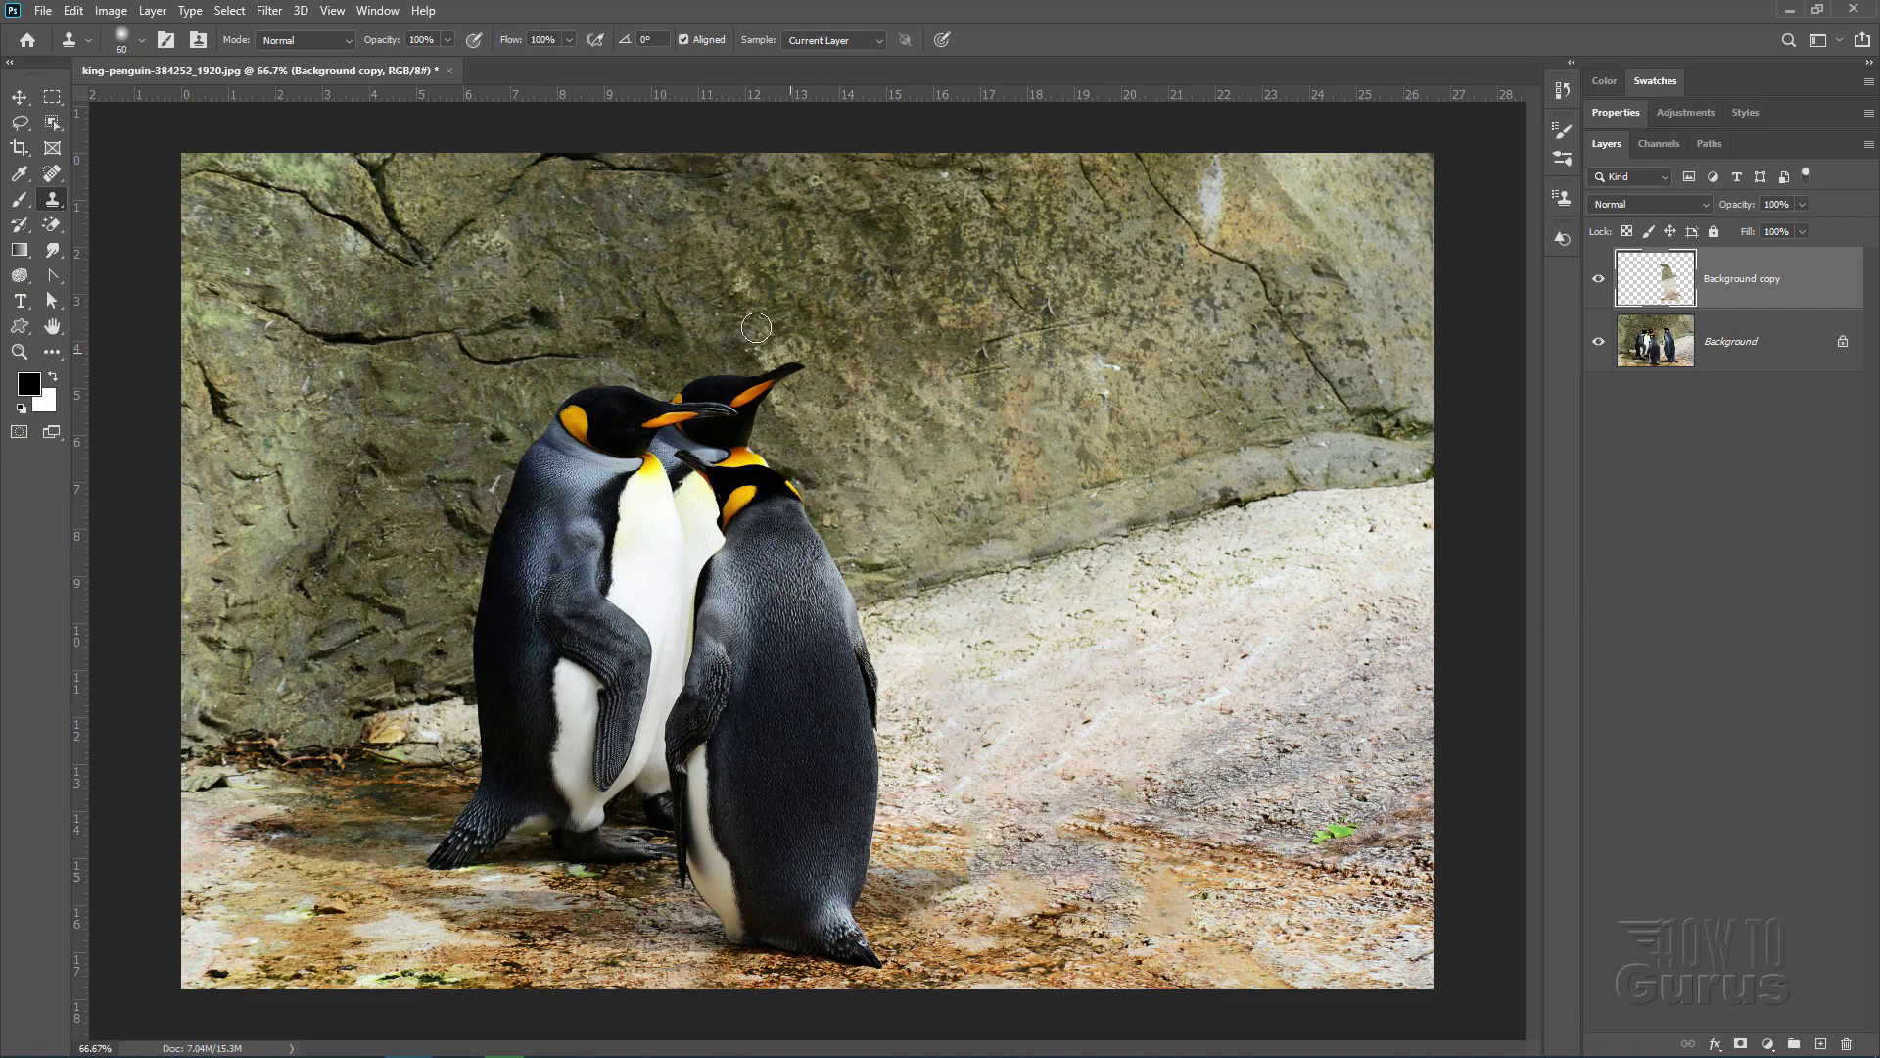
{"action": "left_click", "coordinate": [511, 581]}
{"action": "key", "text": "ctrl+z"}
{"action": "left_click", "coordinate": [992, 835]}
{"action": "key", "text": "ctrl+z"}
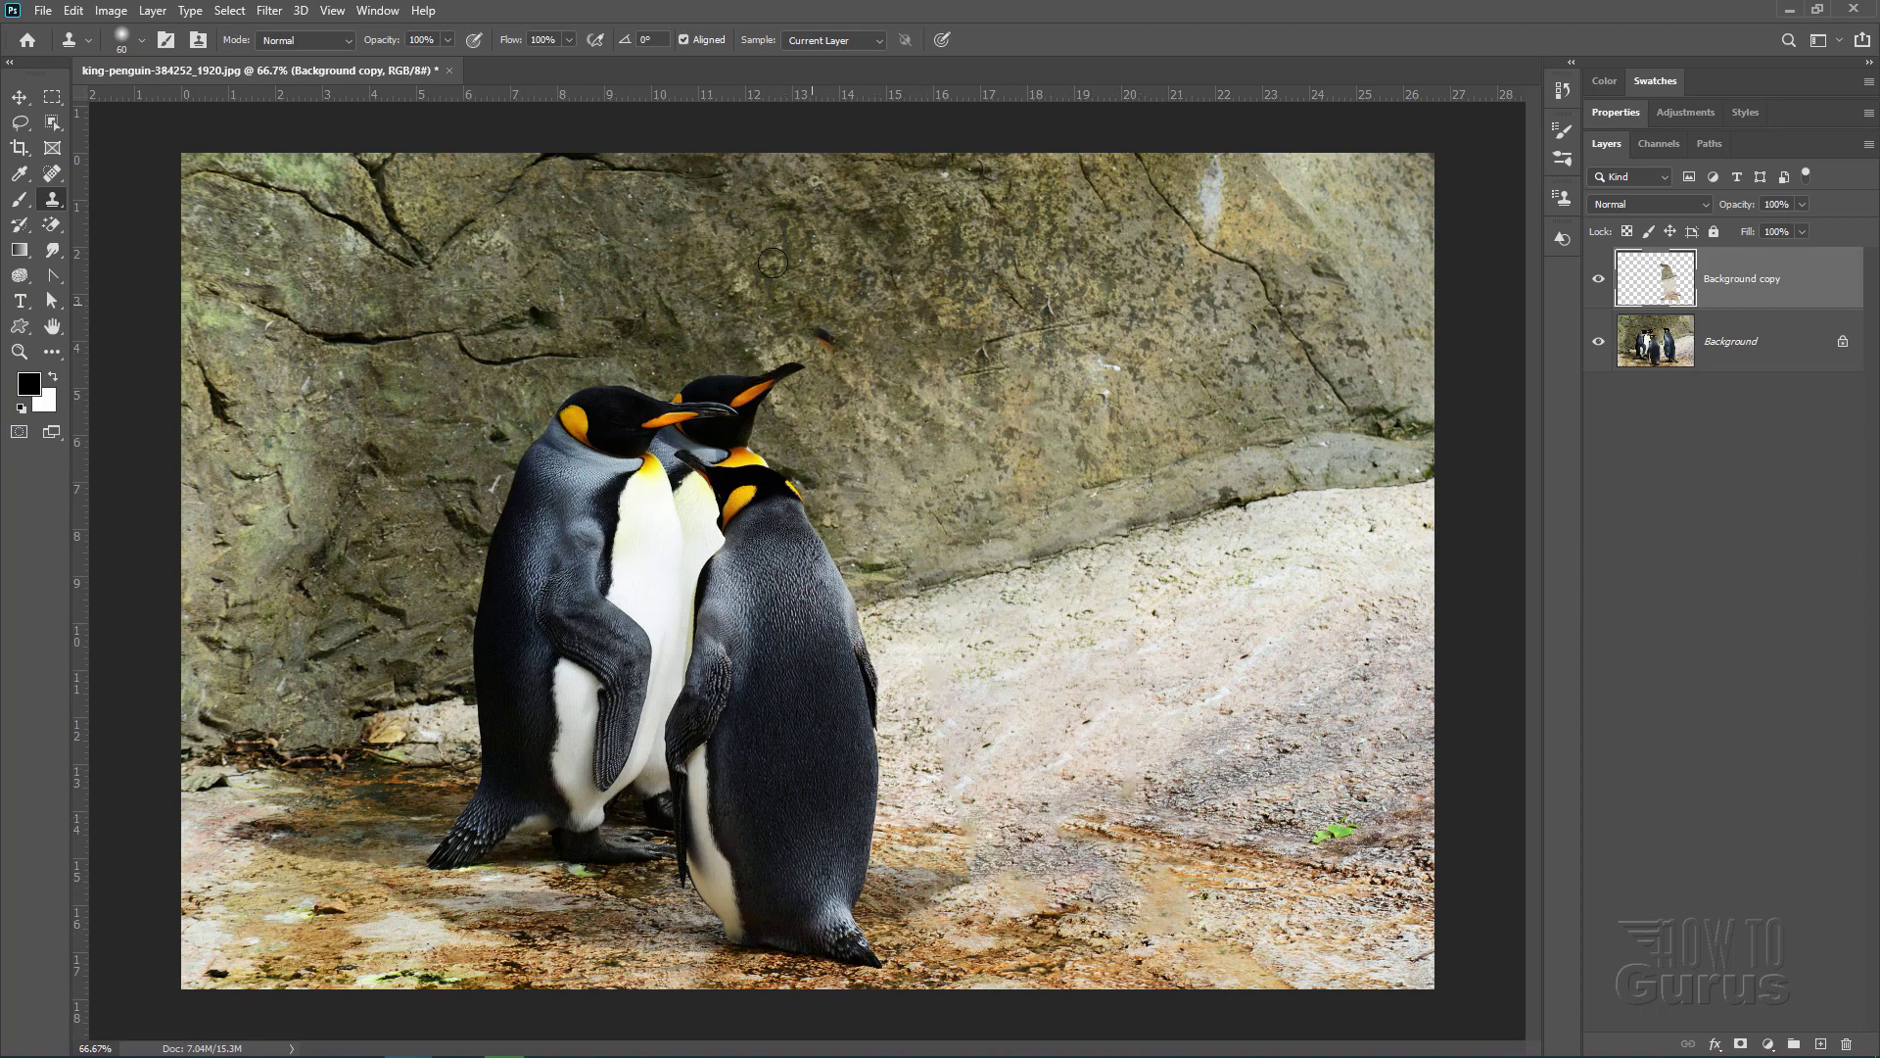